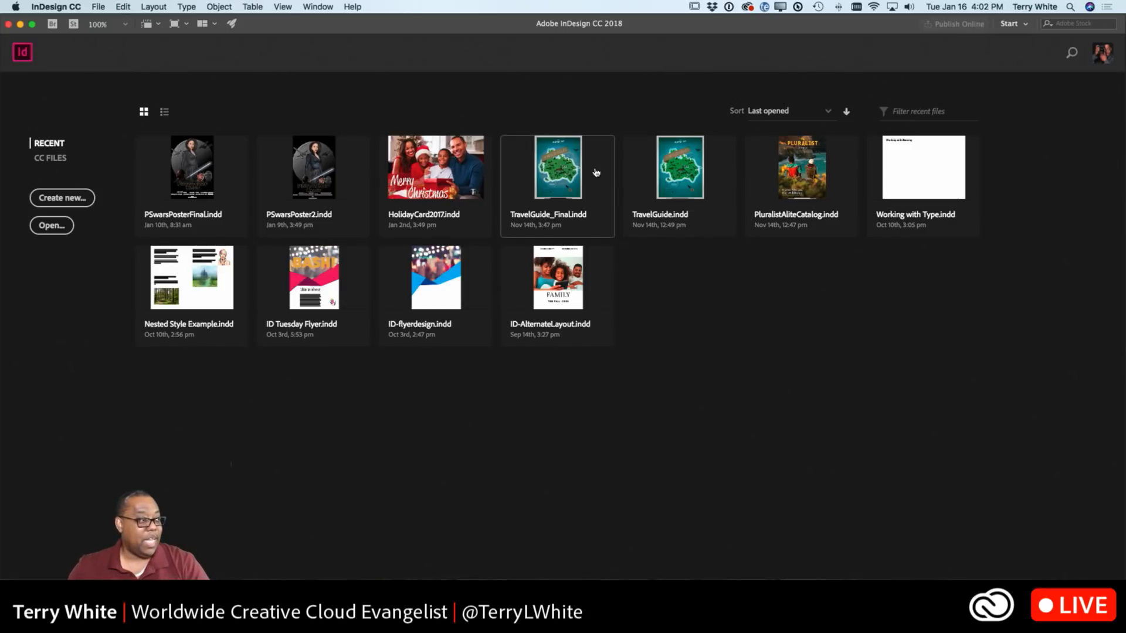
# Create a new document from the free print template Clean and Modern Magazine Layout.
pyautogui.click(99, 7)
pyautogui.moveTo(119, 22)
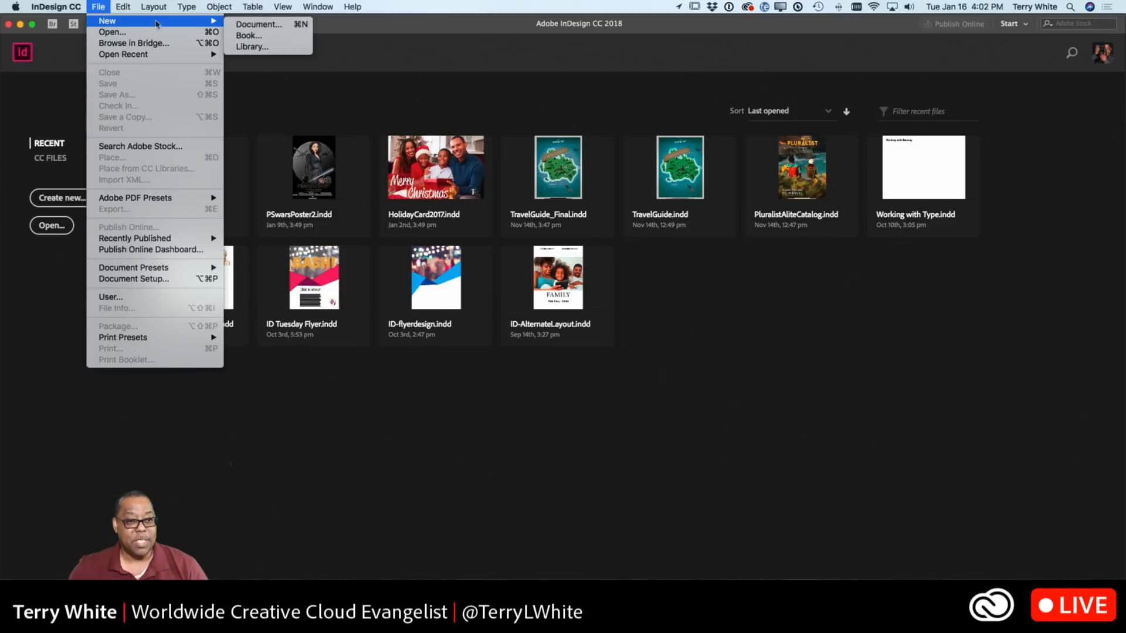
pyautogui.click(254, 24)
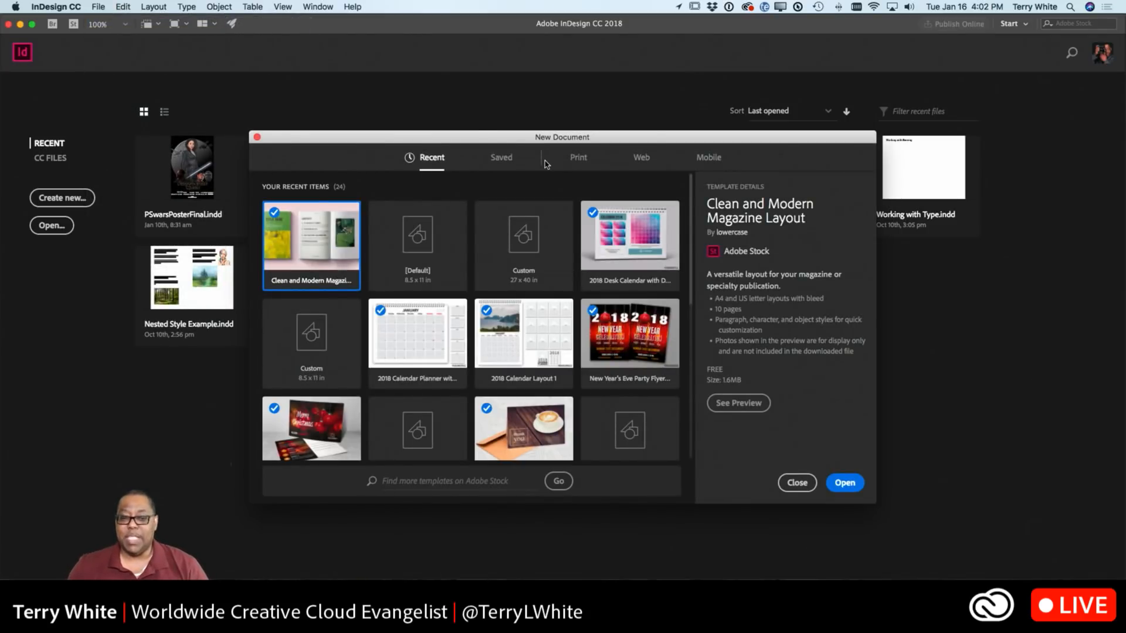
pyautogui.click(578, 158)
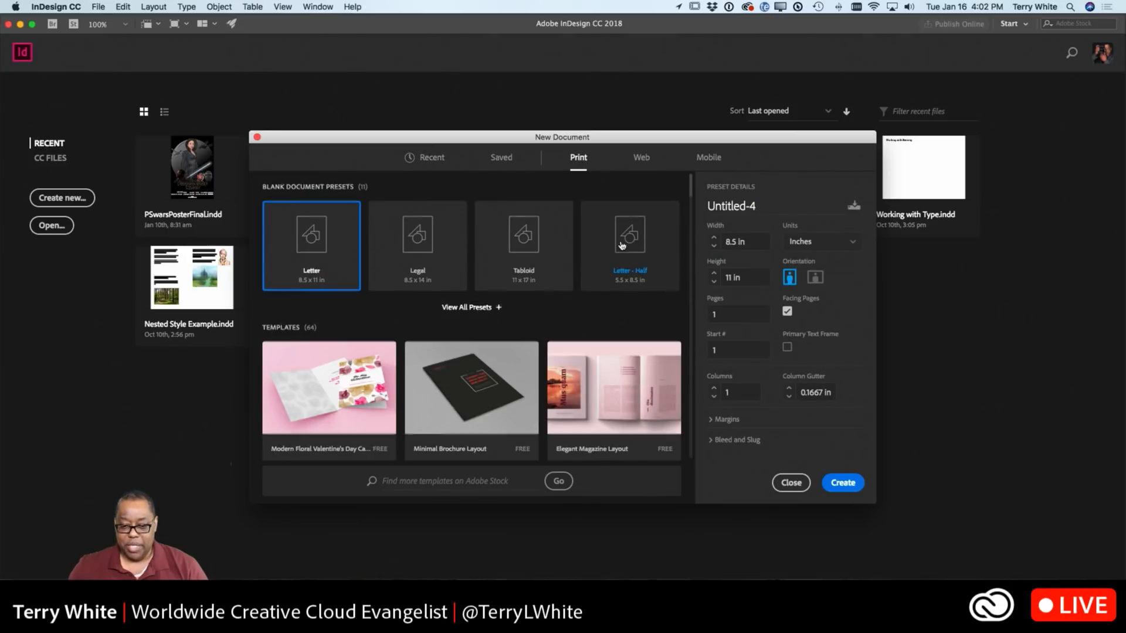
pyautogui.scroll(-3, 621, 245)
pyautogui.scroll(-4, 622, 245)
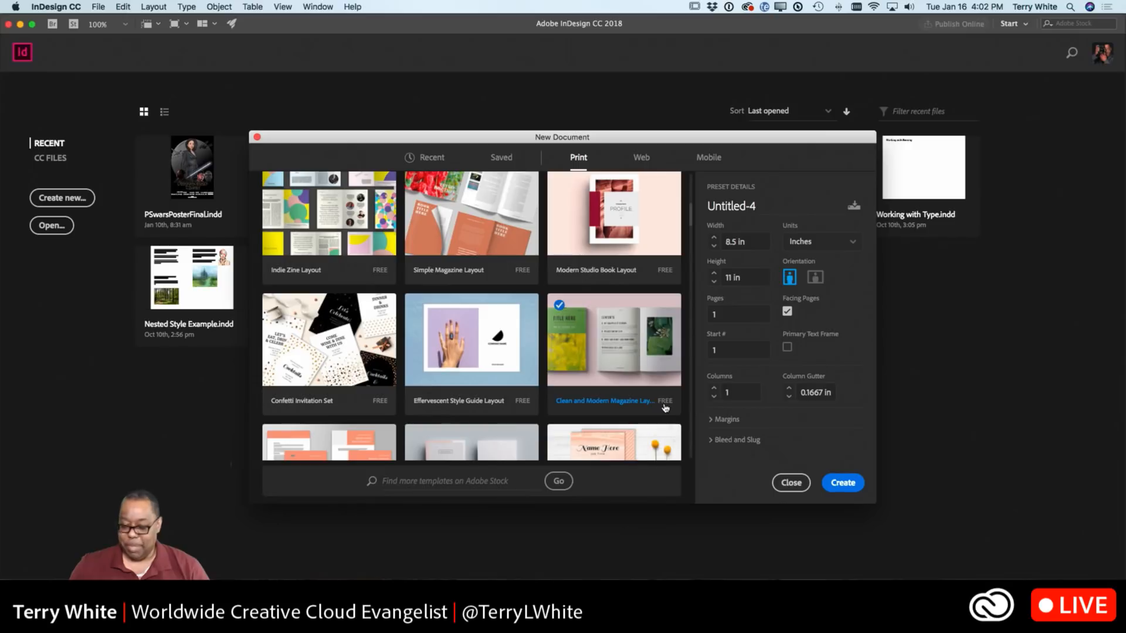
pyautogui.click(605, 353)
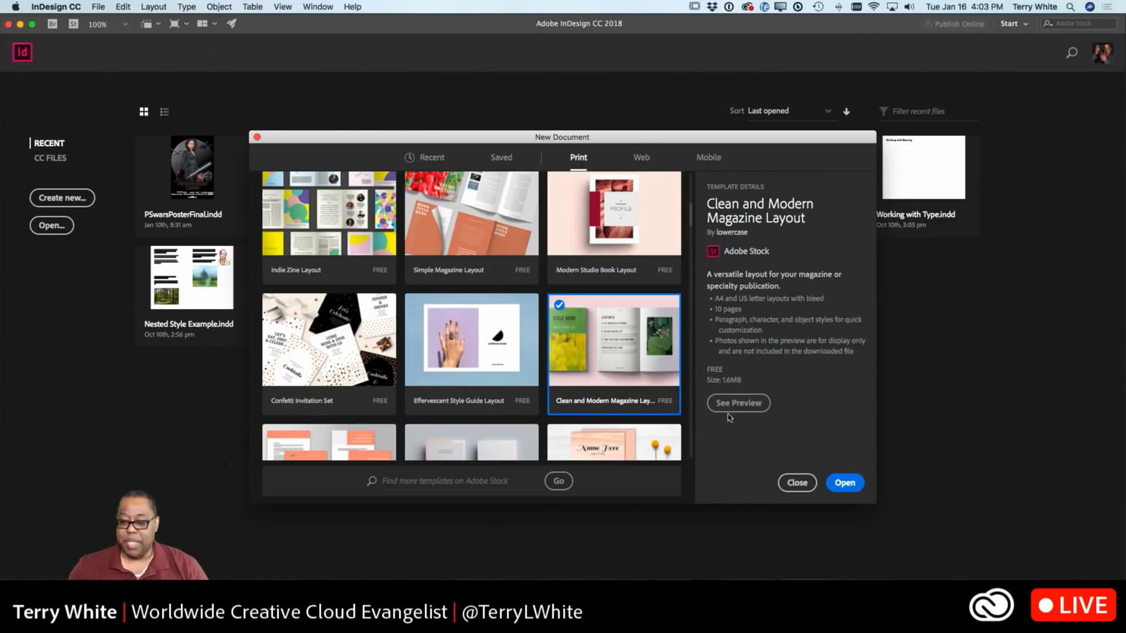
pyautogui.click(844, 483)
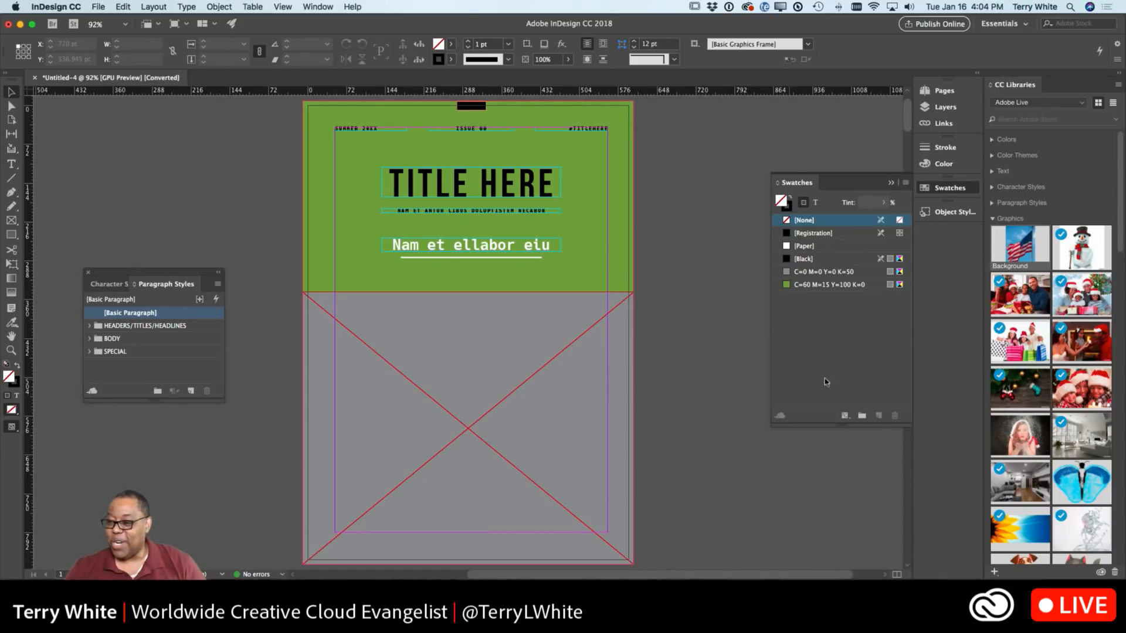
# Search the library's Adobe Stock photos for "winter".
pyautogui.click(1015, 122)
pyautogui.write('winter')
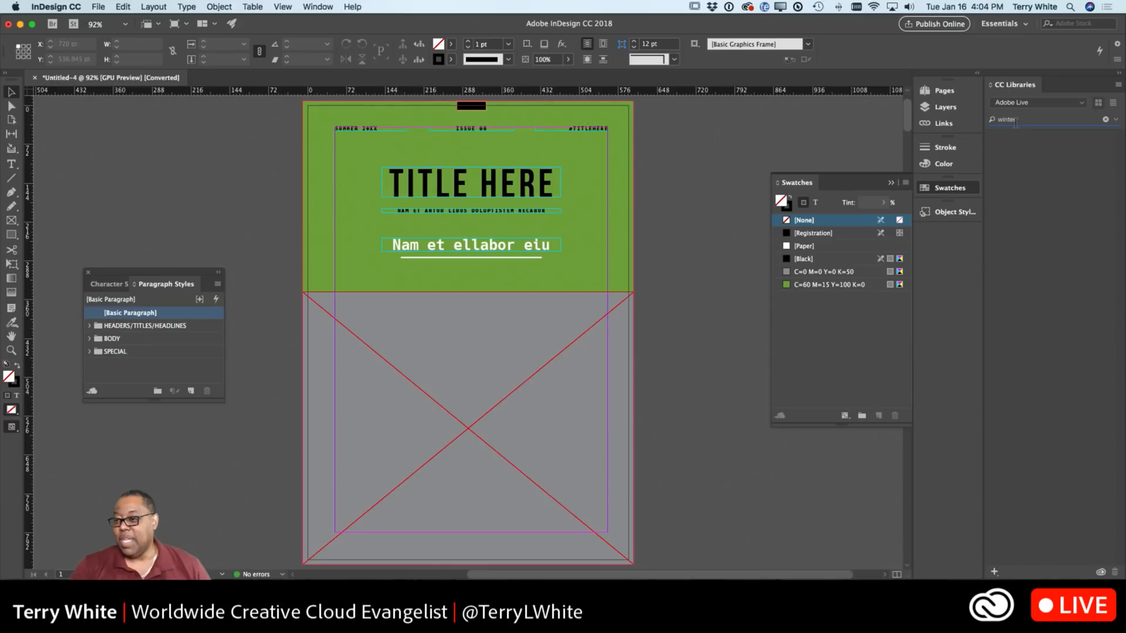
pyautogui.press('Return')
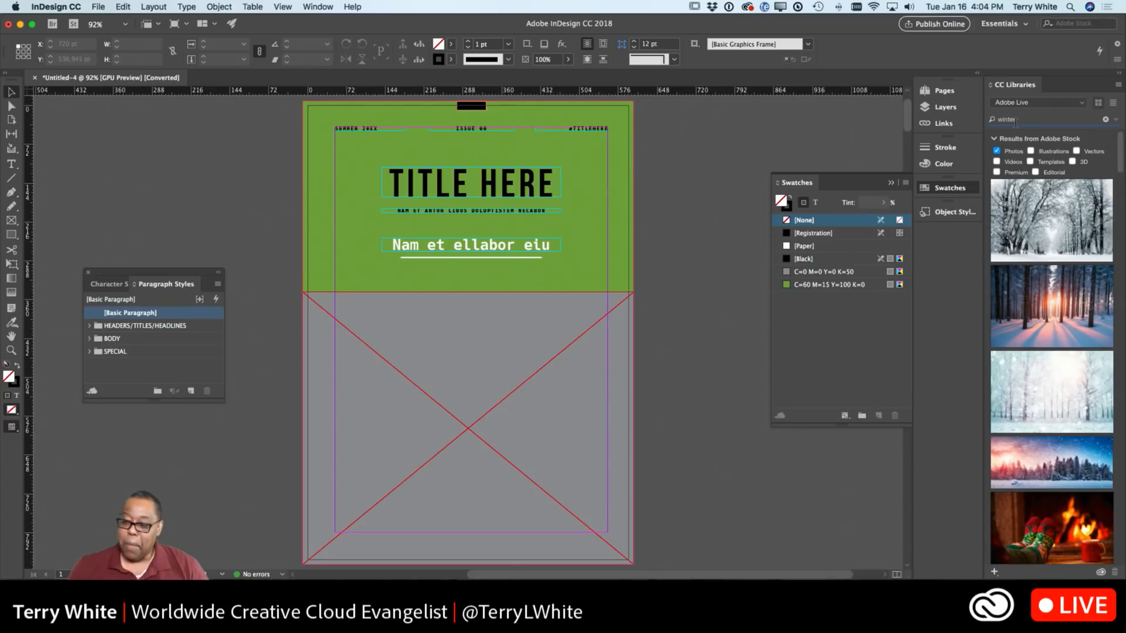
# Place the birch forest sunset photo in the cover's empty picture frame and fill the frame proportionally.
pyautogui.scroll(-4, 1070, 256)
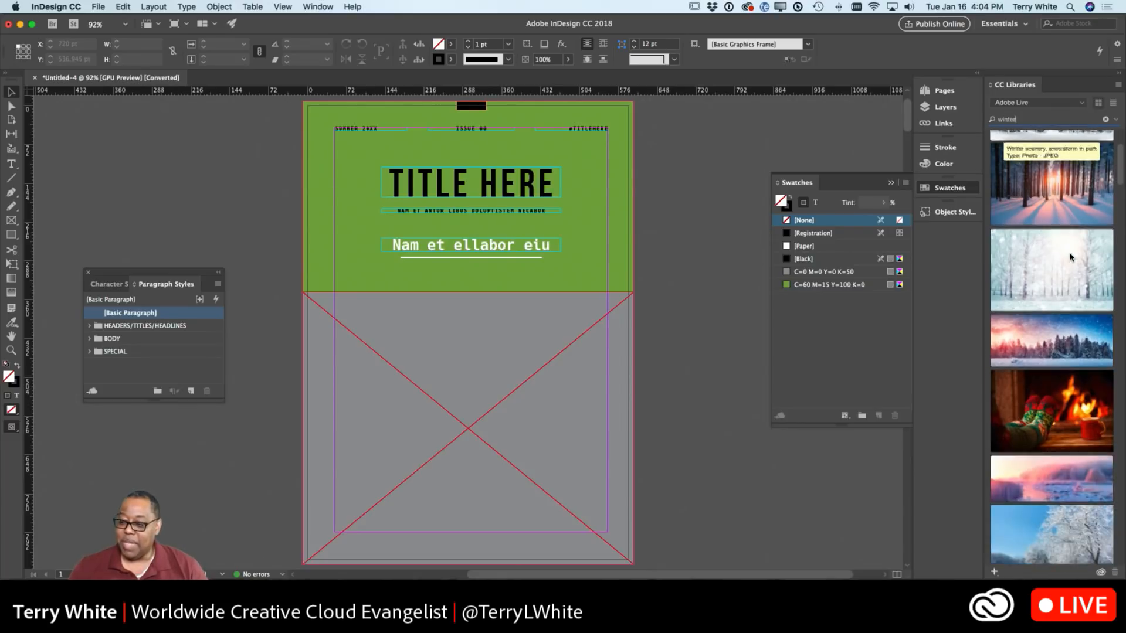
pyautogui.scroll(-5, 1069, 257)
pyautogui.scroll(-5, 1069, 256)
pyautogui.scroll(-5, 1069, 256)
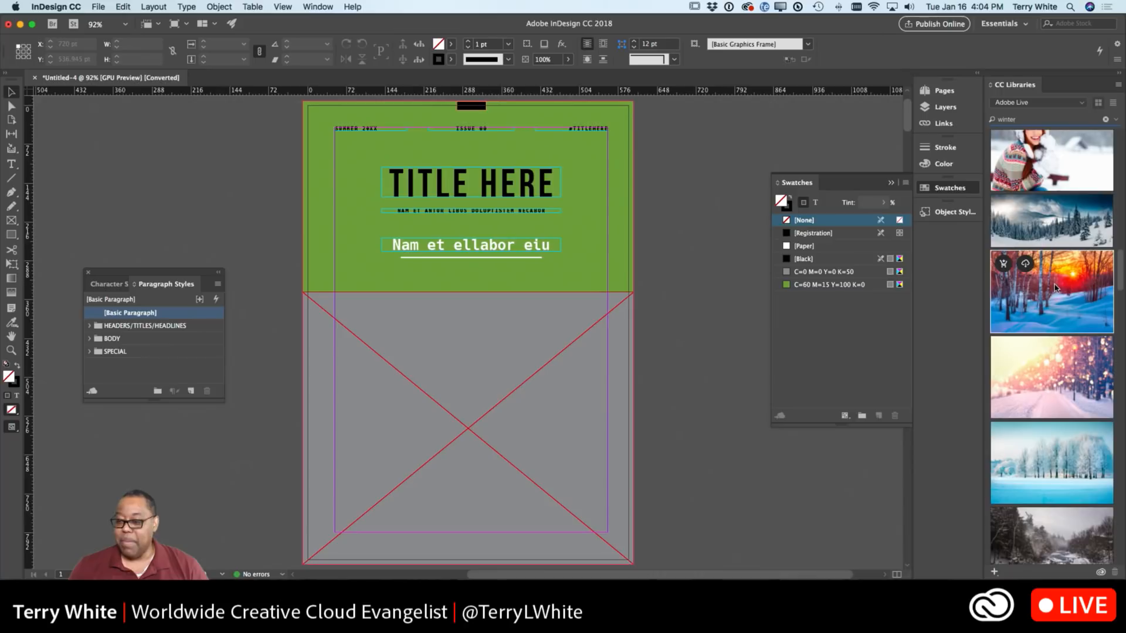
pyautogui.scroll(-5, 1056, 289)
pyautogui.scroll(-5, 1054, 289)
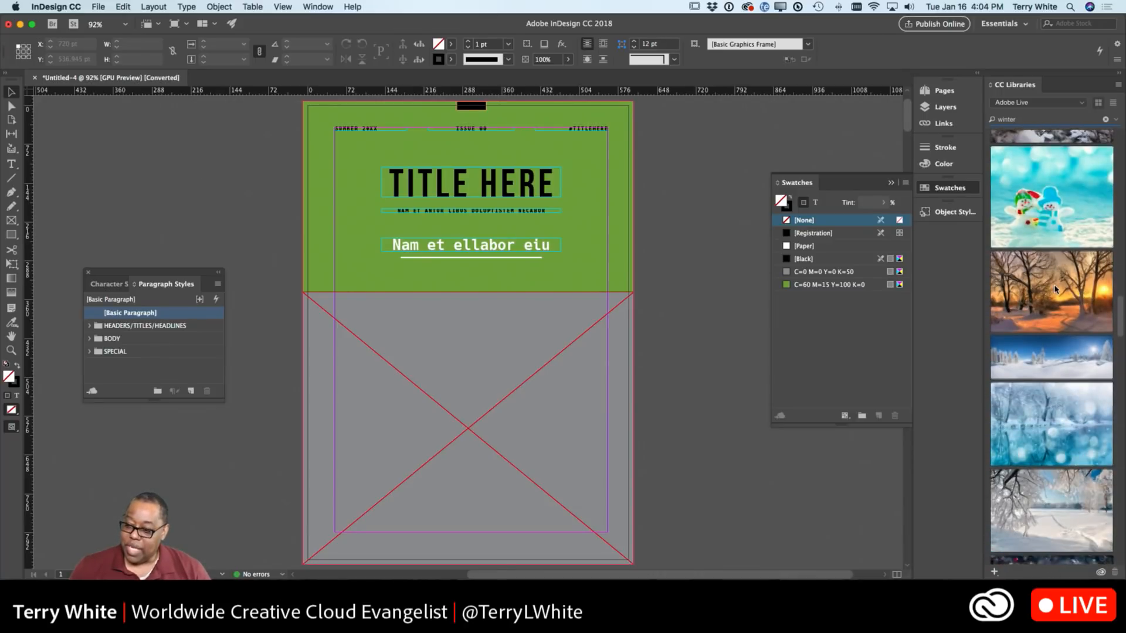
pyautogui.scroll(-6, 1054, 289)
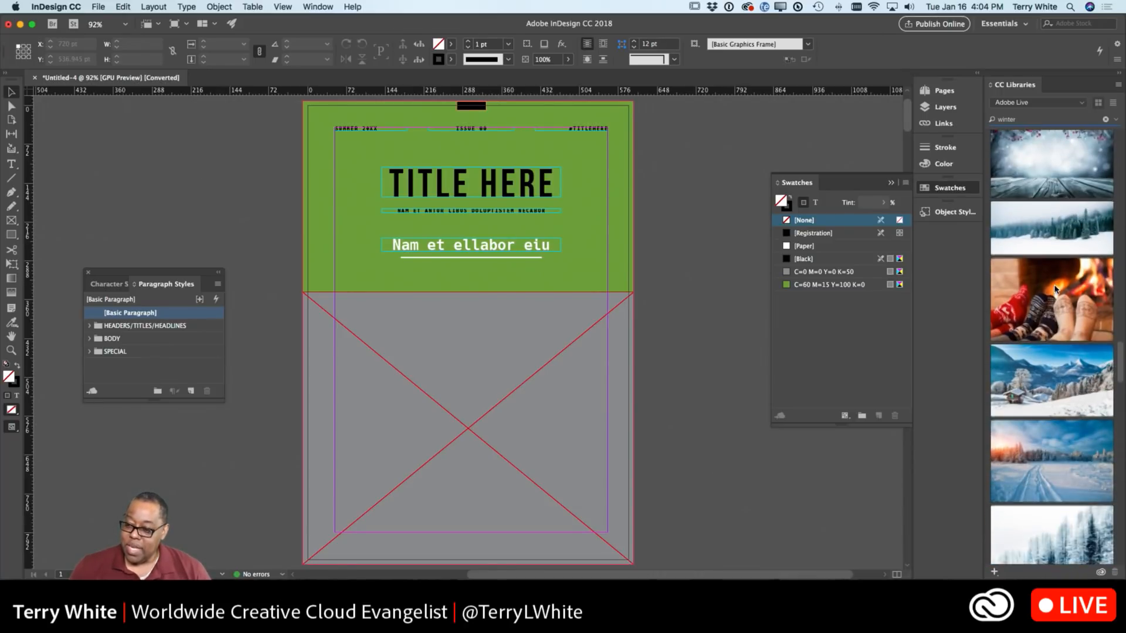
pyautogui.scroll(-8, 1054, 288)
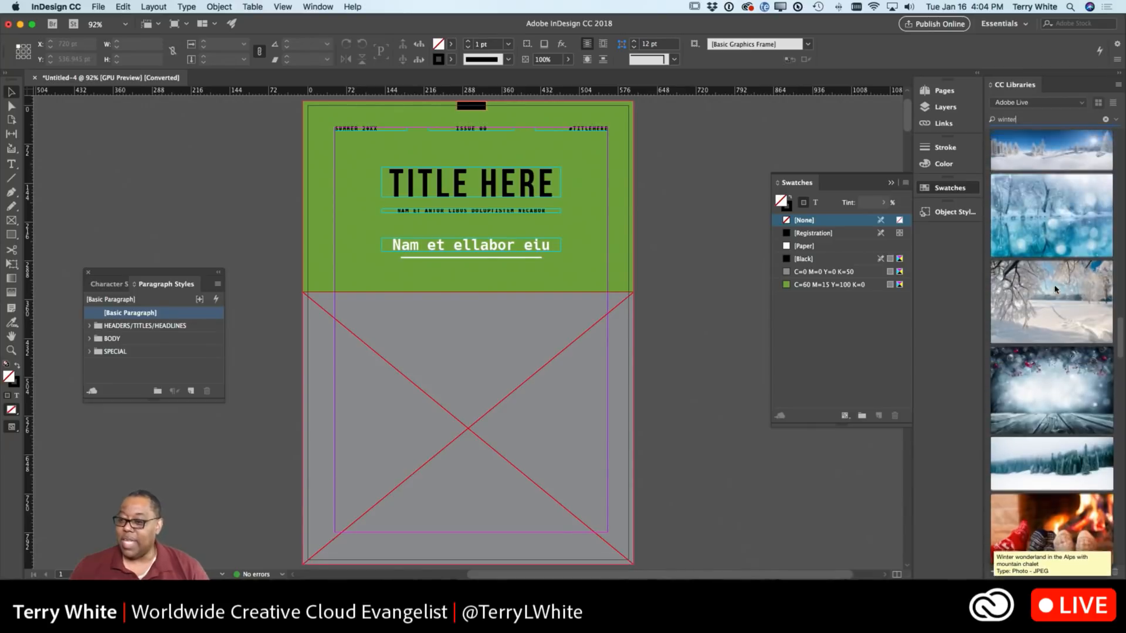
pyautogui.scroll(3, 1054, 288)
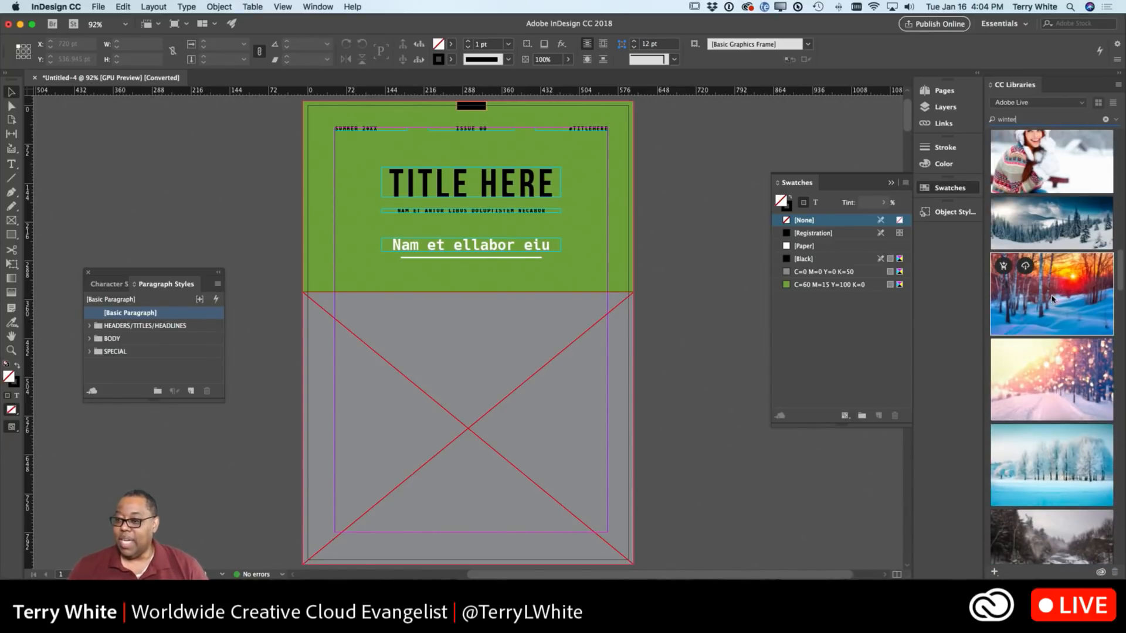
pyautogui.moveTo(984, 300); pyautogui.dragTo(474, 354)
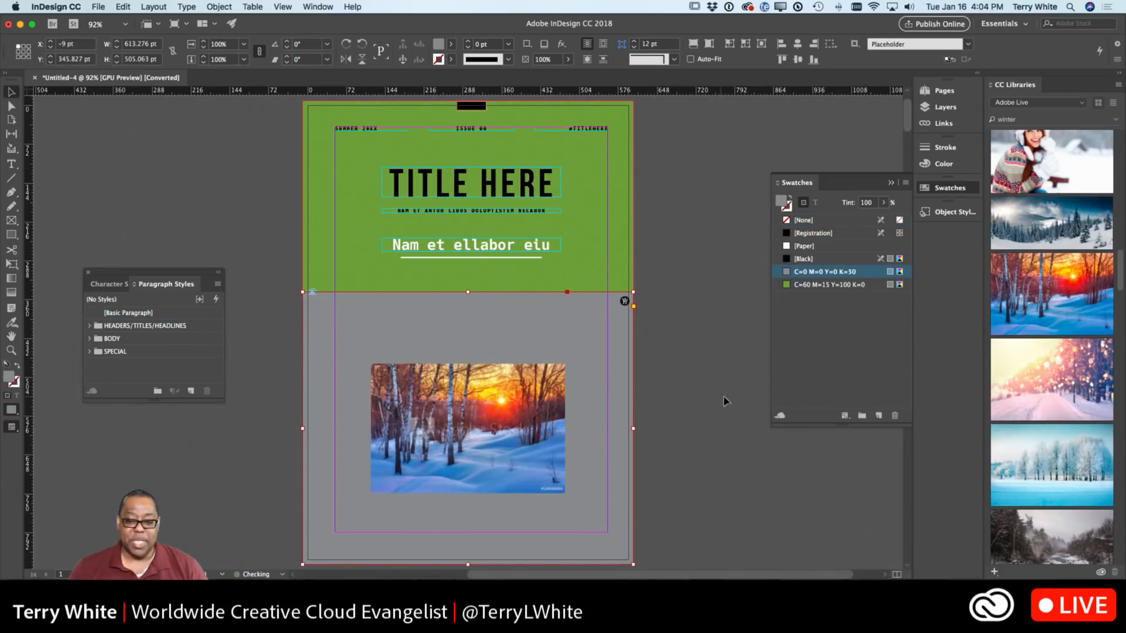
pyautogui.click(693, 44)
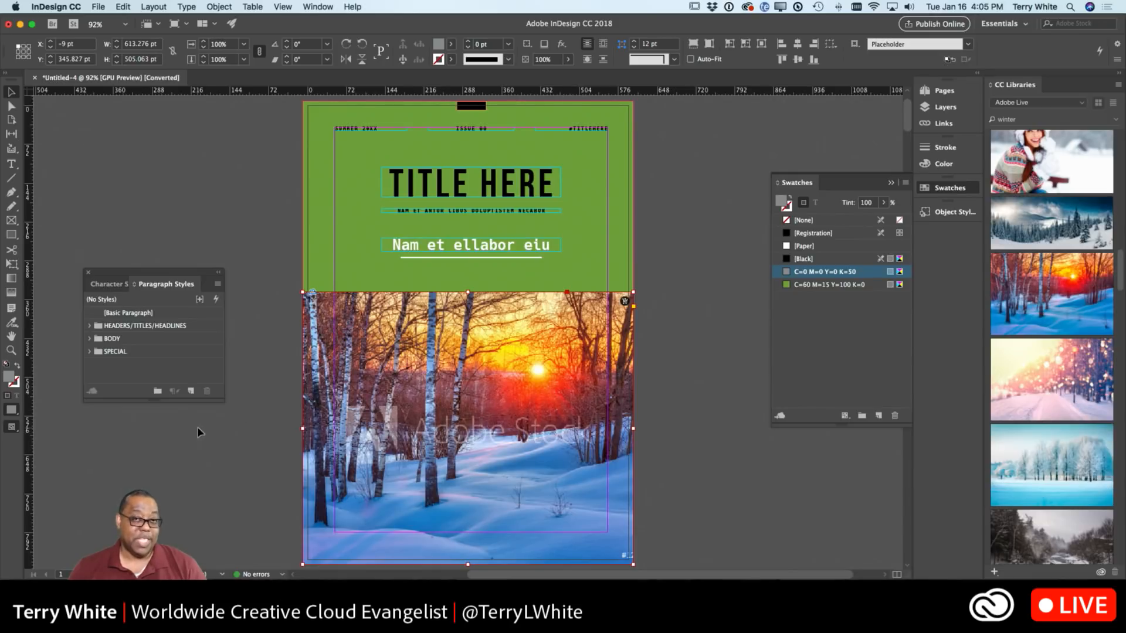
# Extract a colour theme from the cover's winter sunset photo with the Color Theme tool.
pyautogui.click(13, 326)
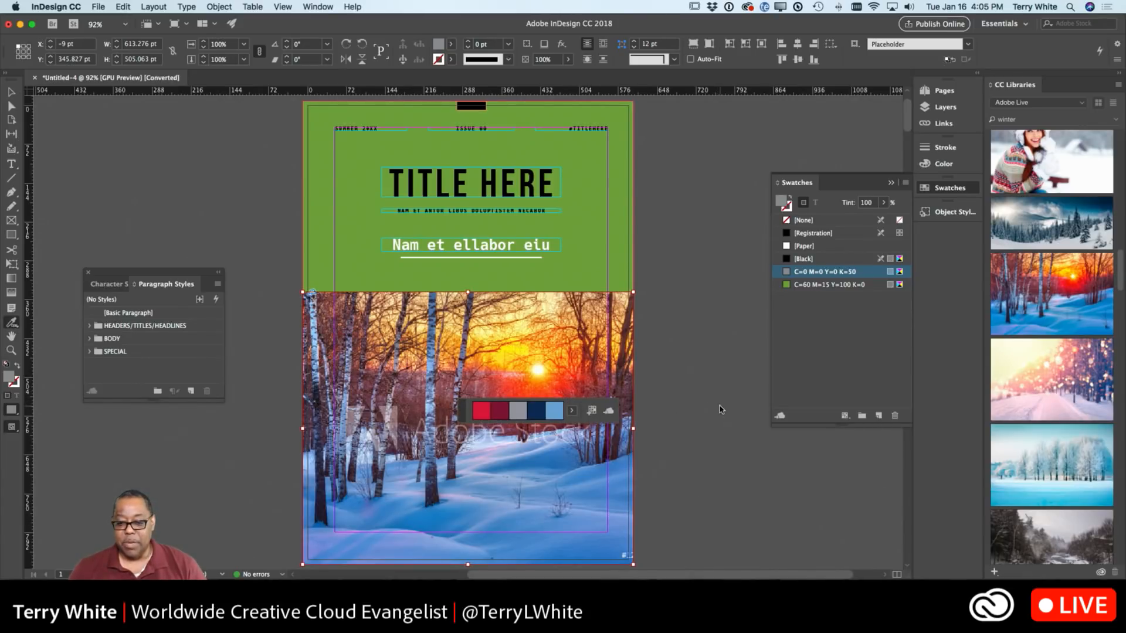
pyautogui.click(522, 378)
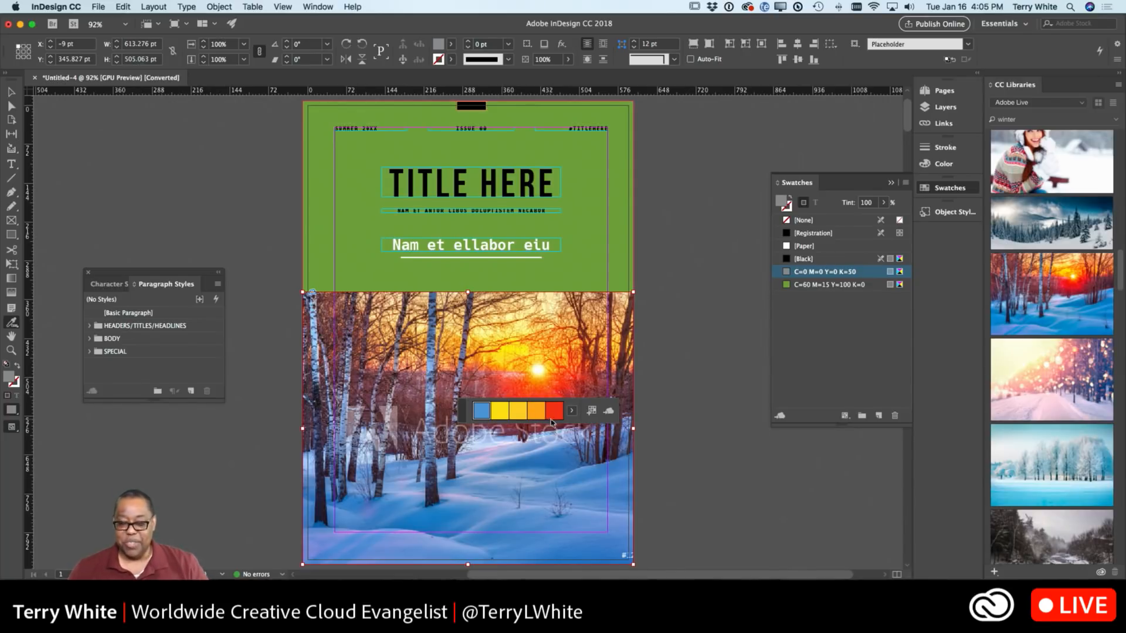
# Try the Deep, Colorful, Dark and Muted variations of the extracted colour theme.
pyautogui.click(572, 414)
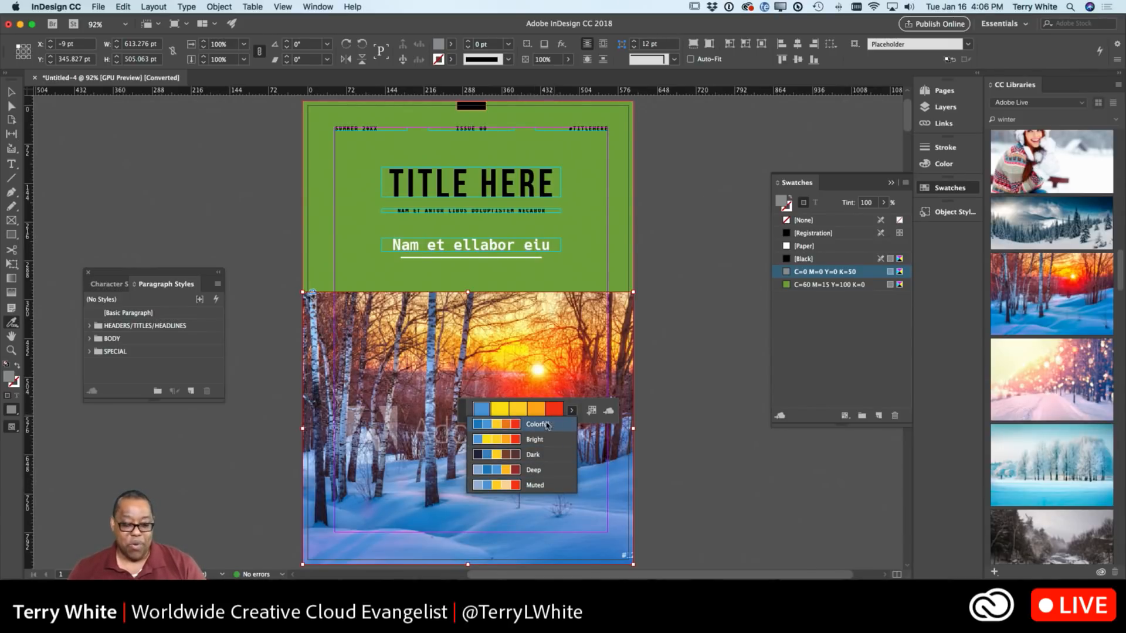
pyautogui.click(525, 473)
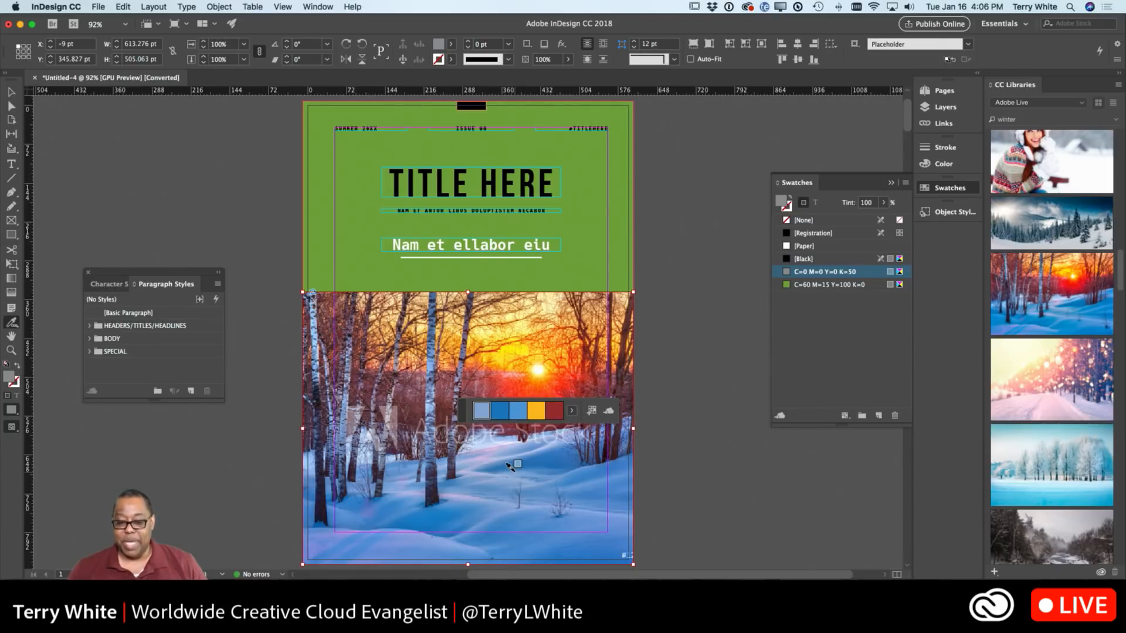
pyautogui.click(570, 412)
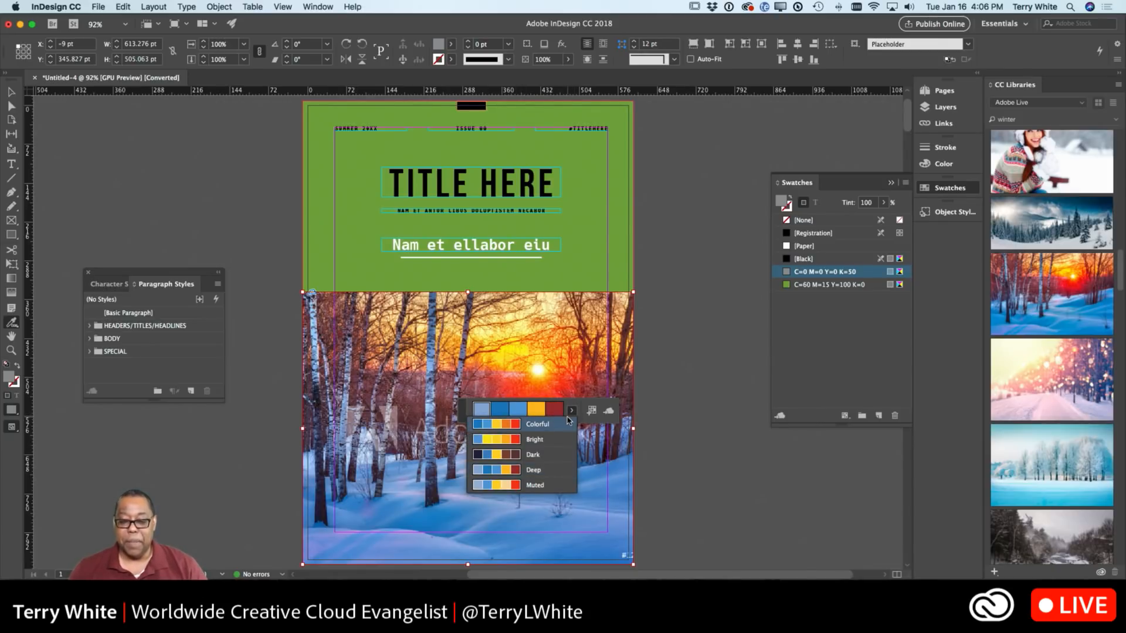
pyautogui.click(538, 423)
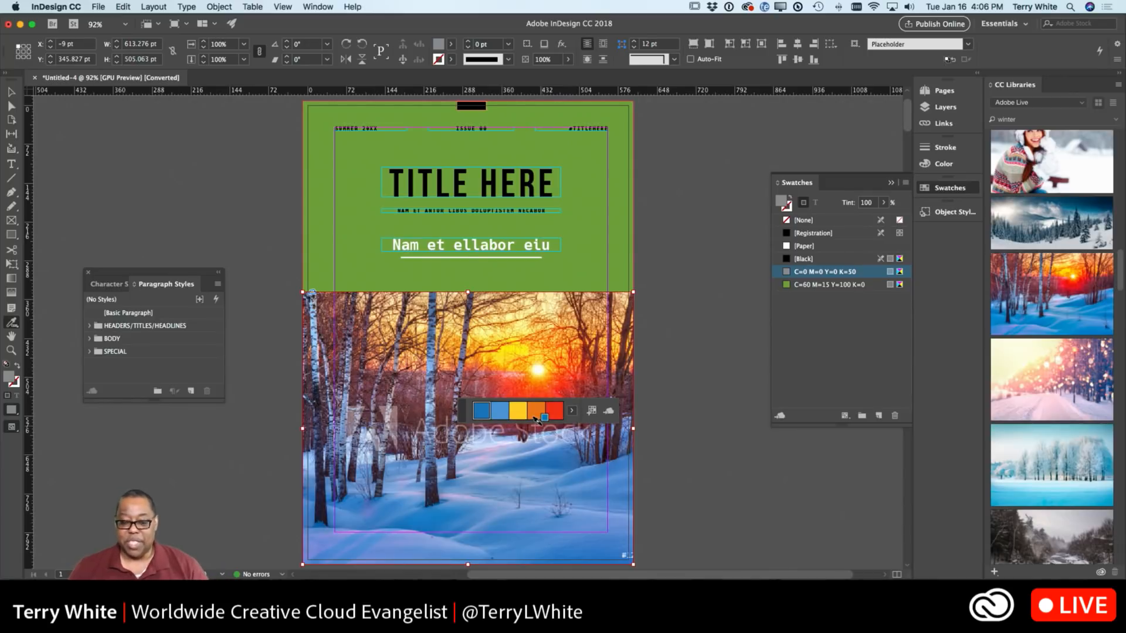
pyautogui.click(571, 411)
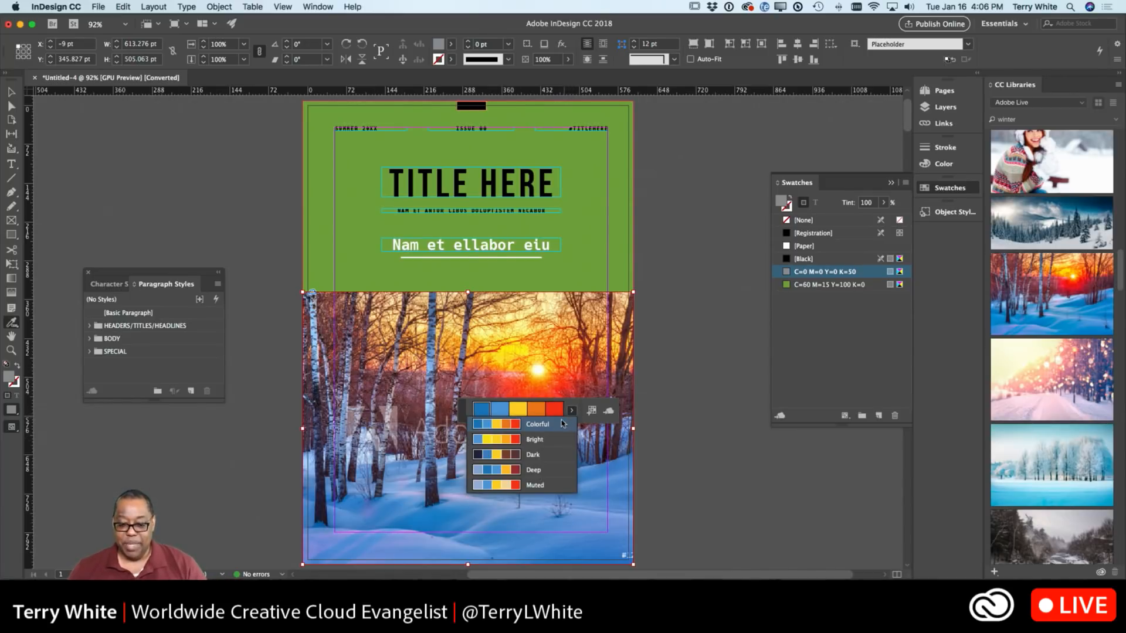
pyautogui.click(533, 454)
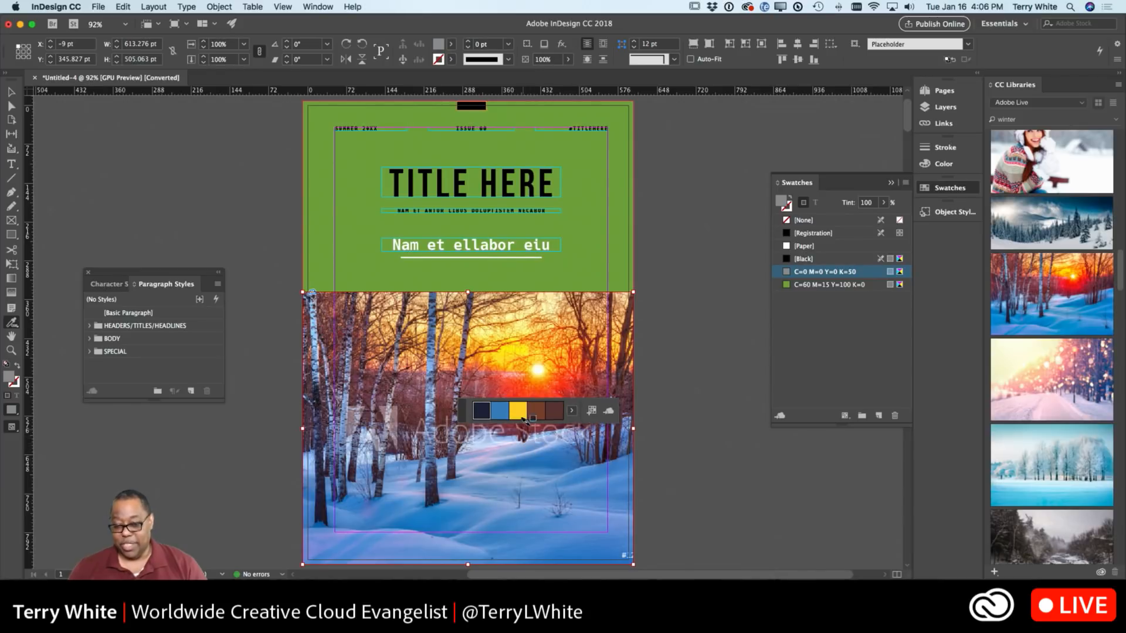
pyautogui.click(573, 411)
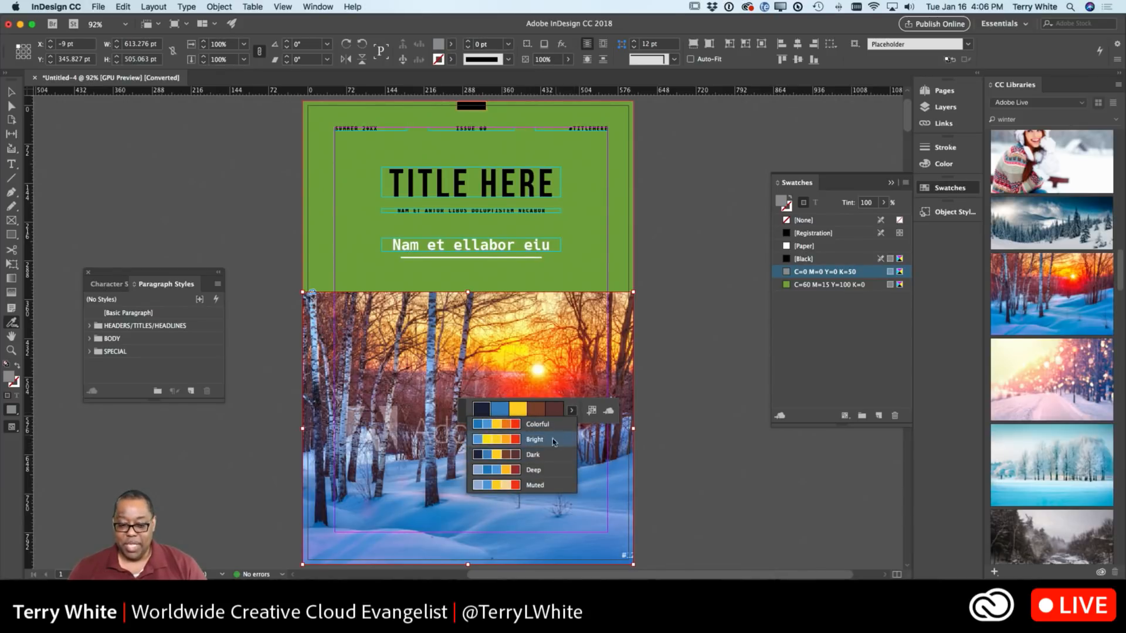
pyautogui.click(543, 484)
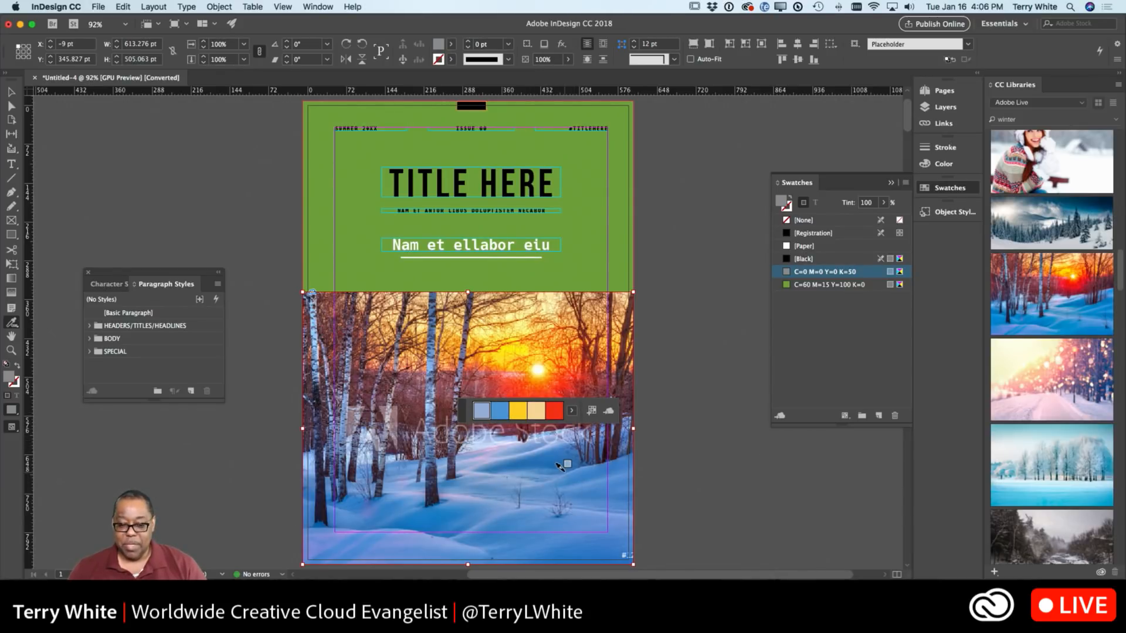
# Choose the Bright variation of the colour theme and add it to the document's swatches.
pyautogui.click(573, 412)
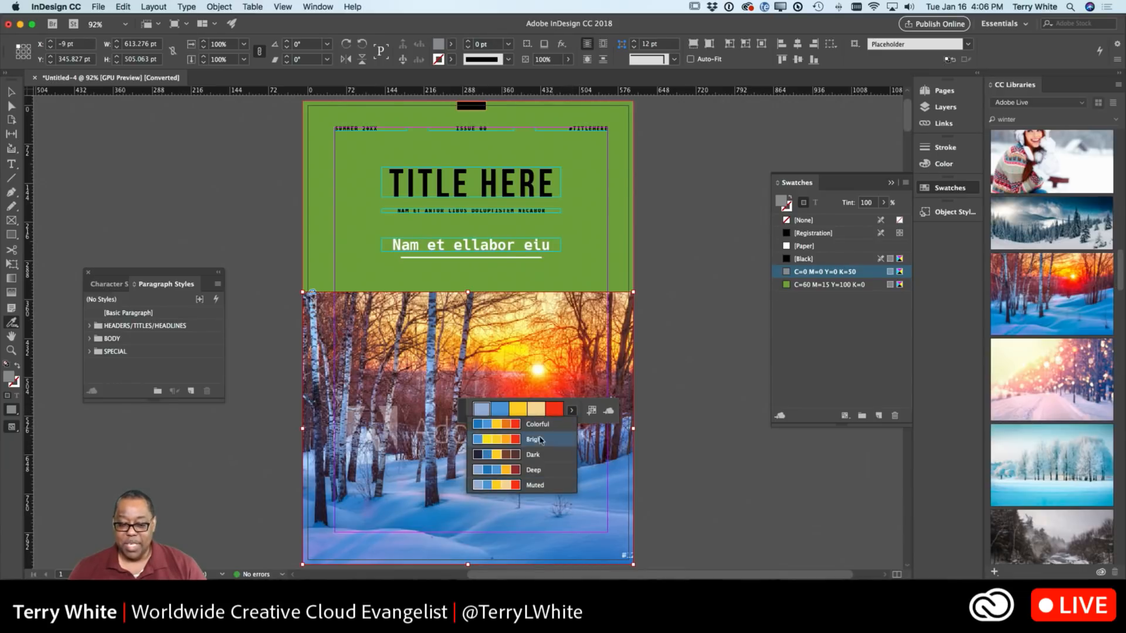
pyautogui.click(527, 439)
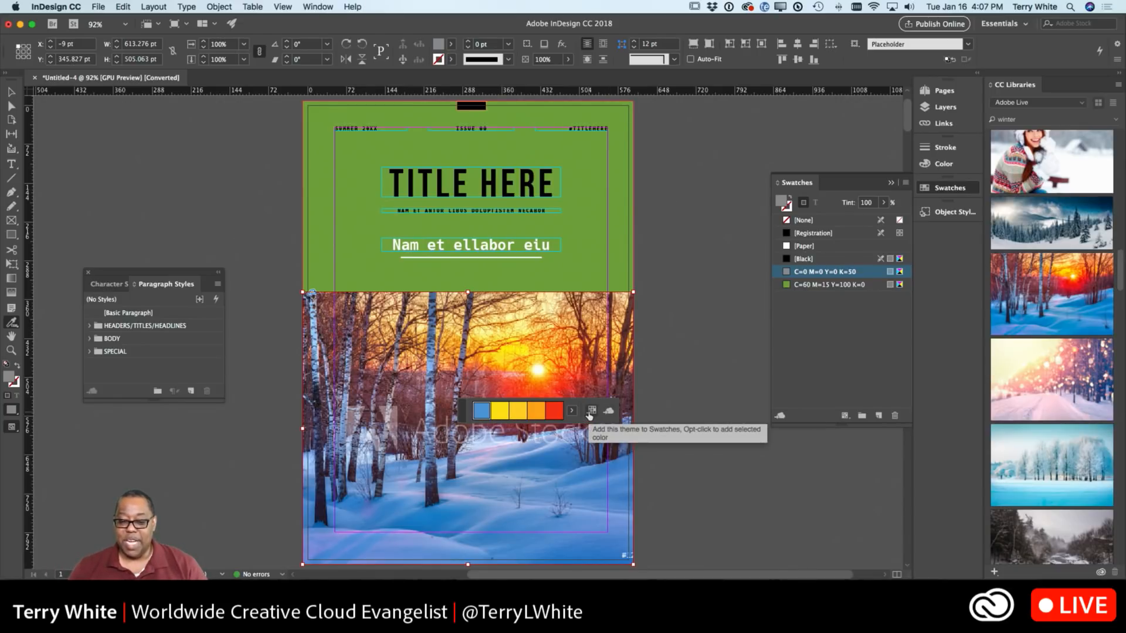
pyautogui.click(590, 412)
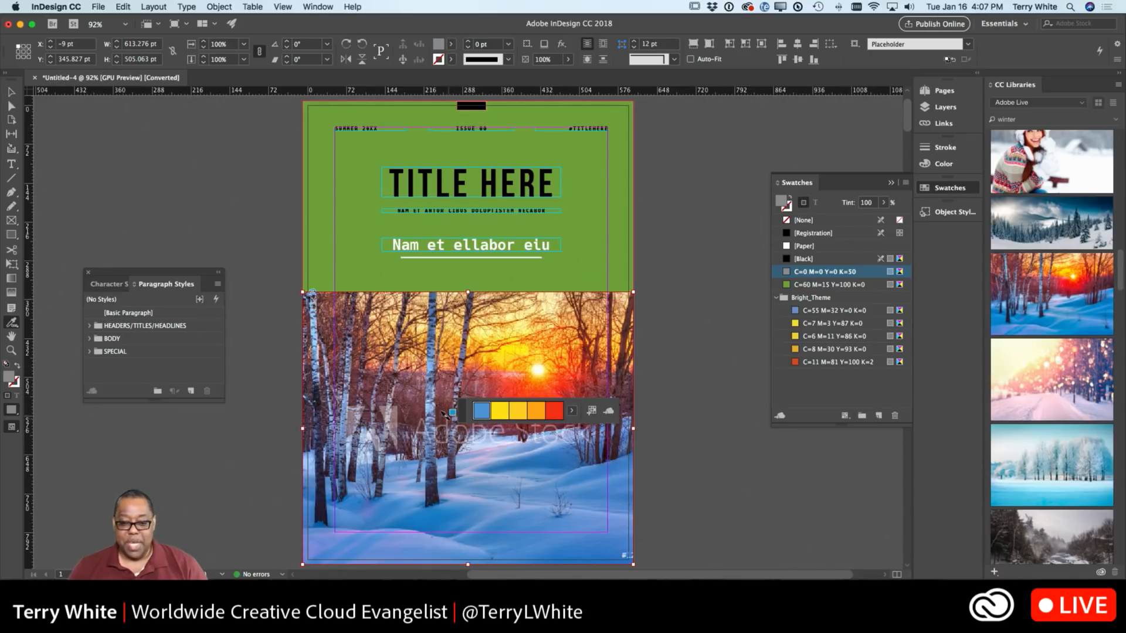
# Leave the Color Theme tool for the Selection tool and move the Paragraph Styles panel lower beside the page.
pyautogui.moveTo(464, 418); pyautogui.dragTo(652, 153)
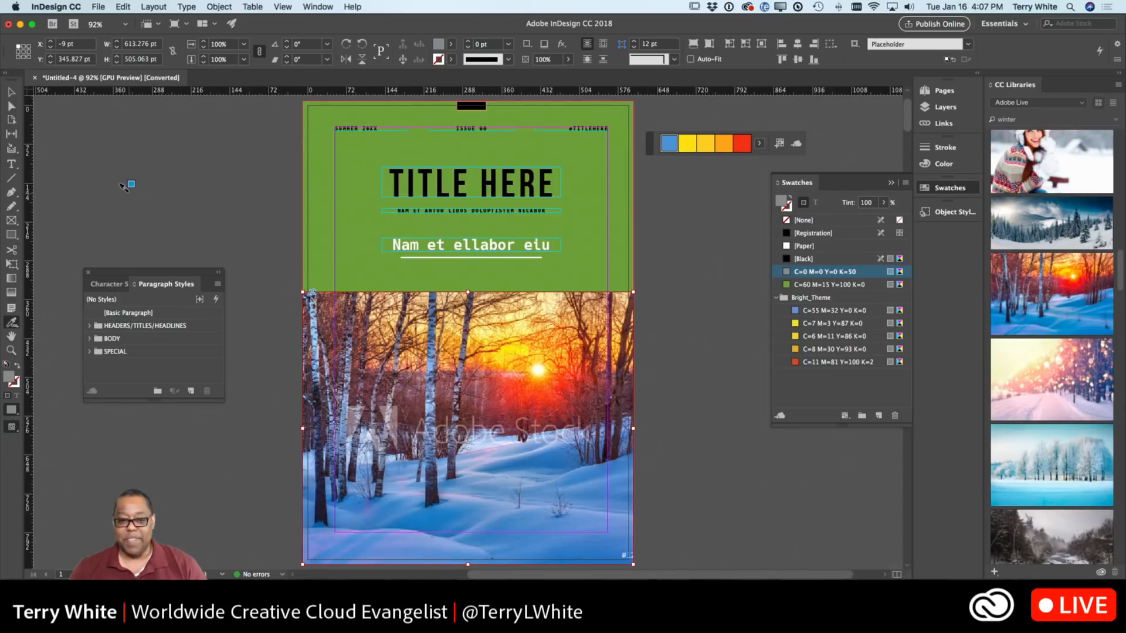
pyautogui.click(12, 93)
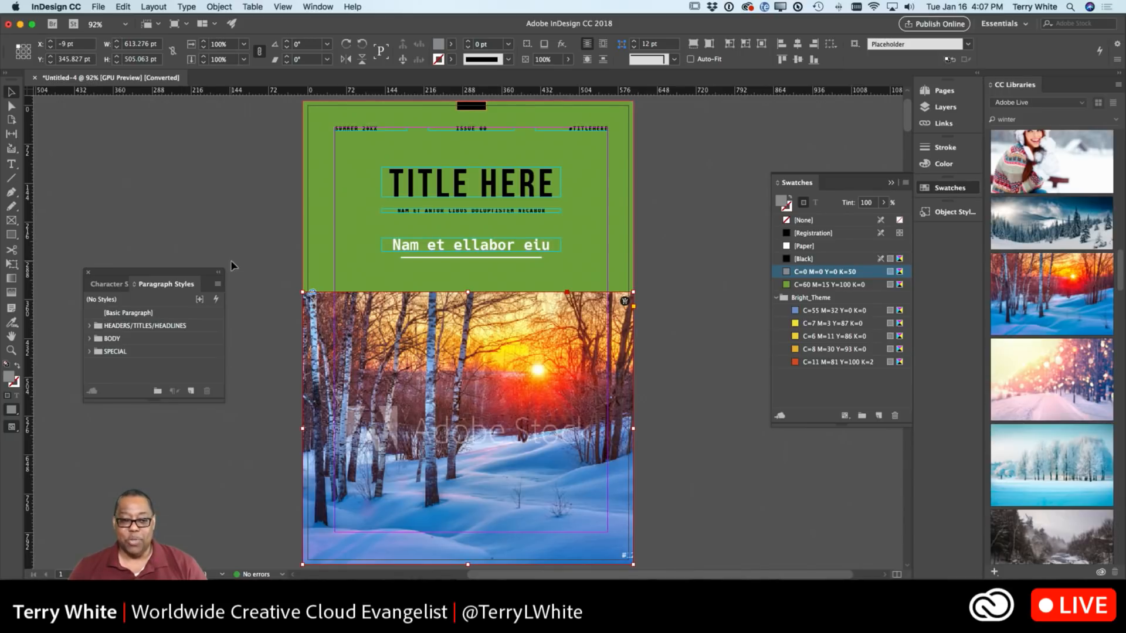
pyautogui.moveTo(181, 271); pyautogui.dragTo(186, 417)
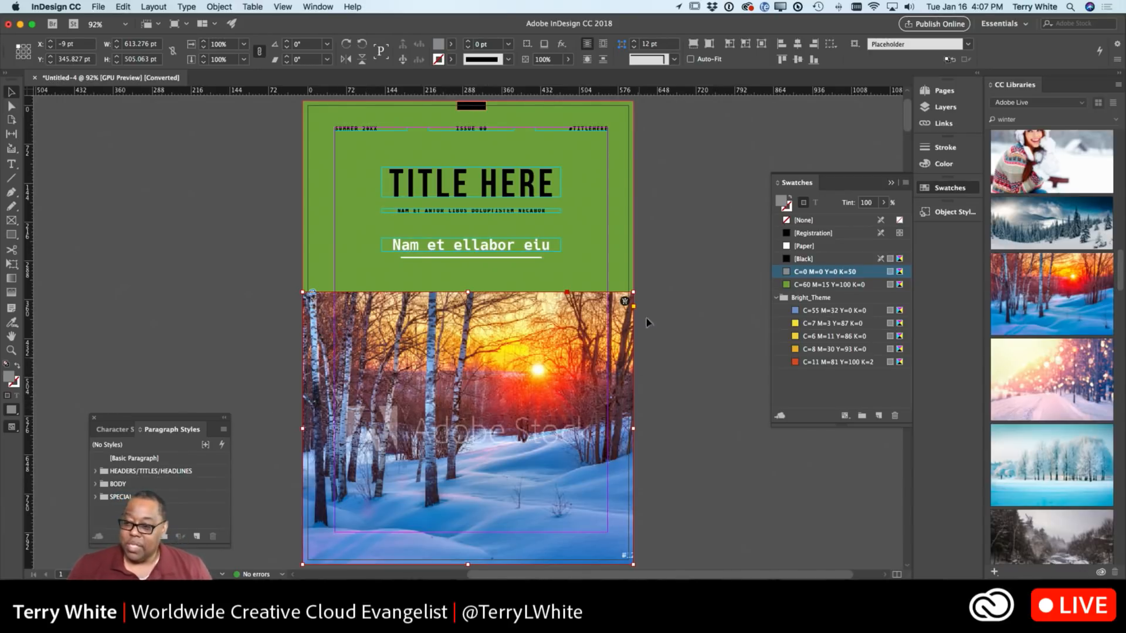
# Place the Adobe Stock photo of two snowmen on the pasteboard beside the cover, about 249 by 205 pt.
pyautogui.scroll(-10, 1043, 298)
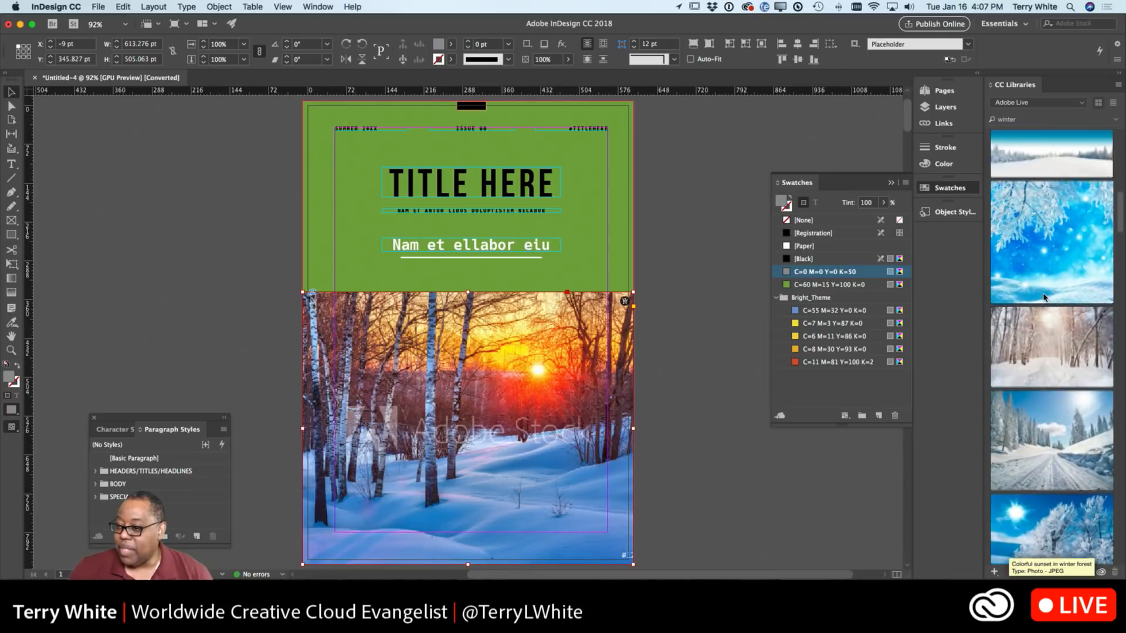
pyautogui.scroll(10, 1044, 298)
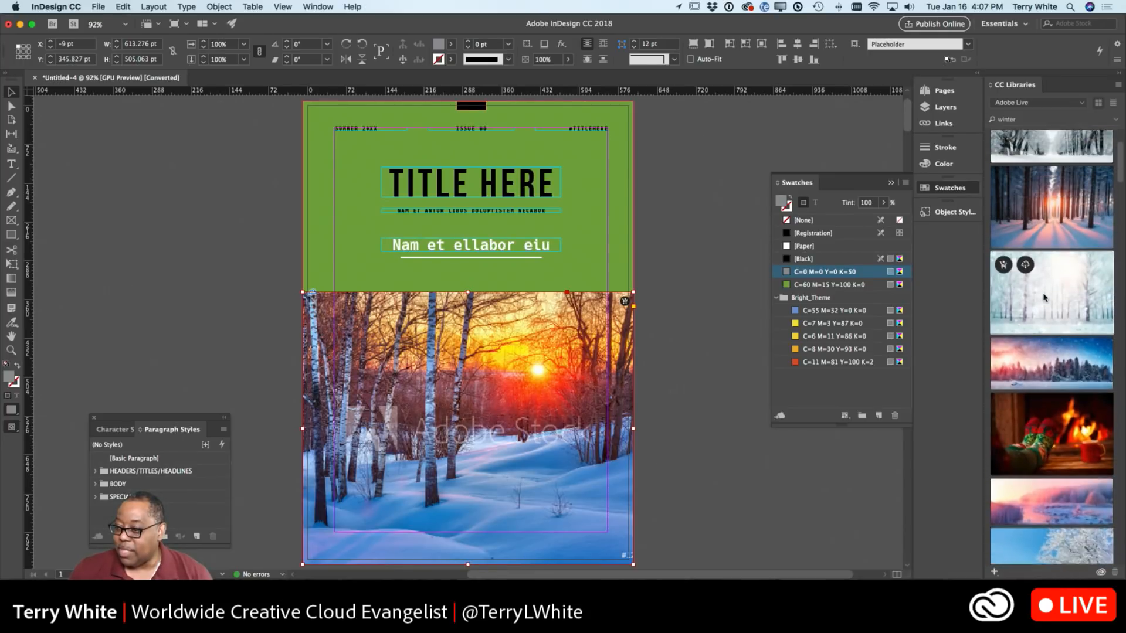
pyautogui.scroll(2, 1044, 297)
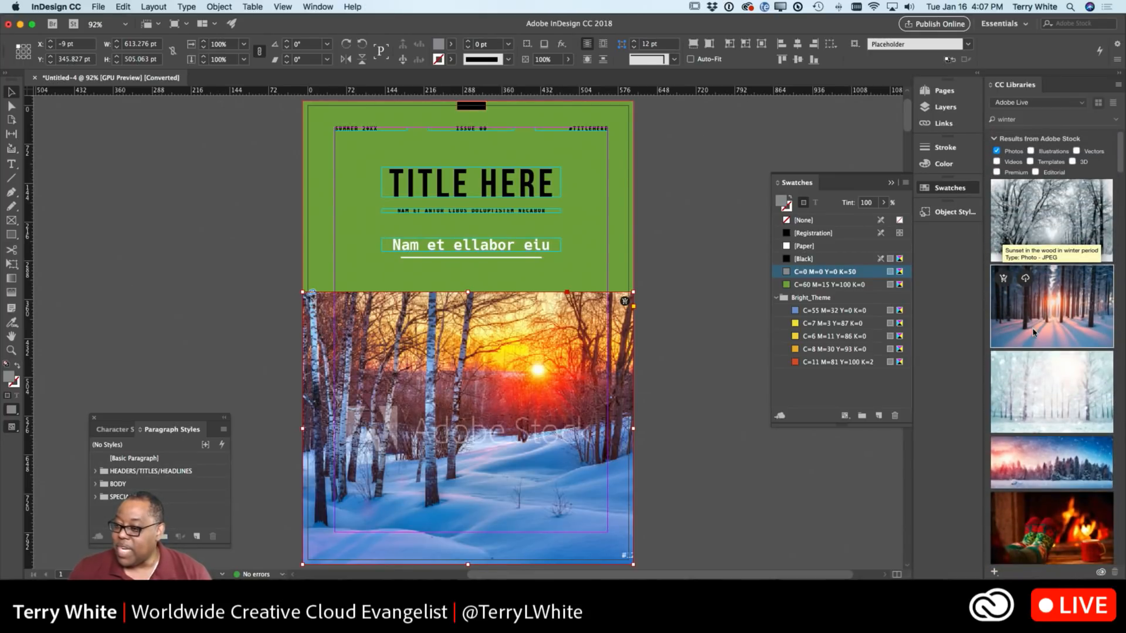
pyautogui.scroll(-10, 1032, 324)
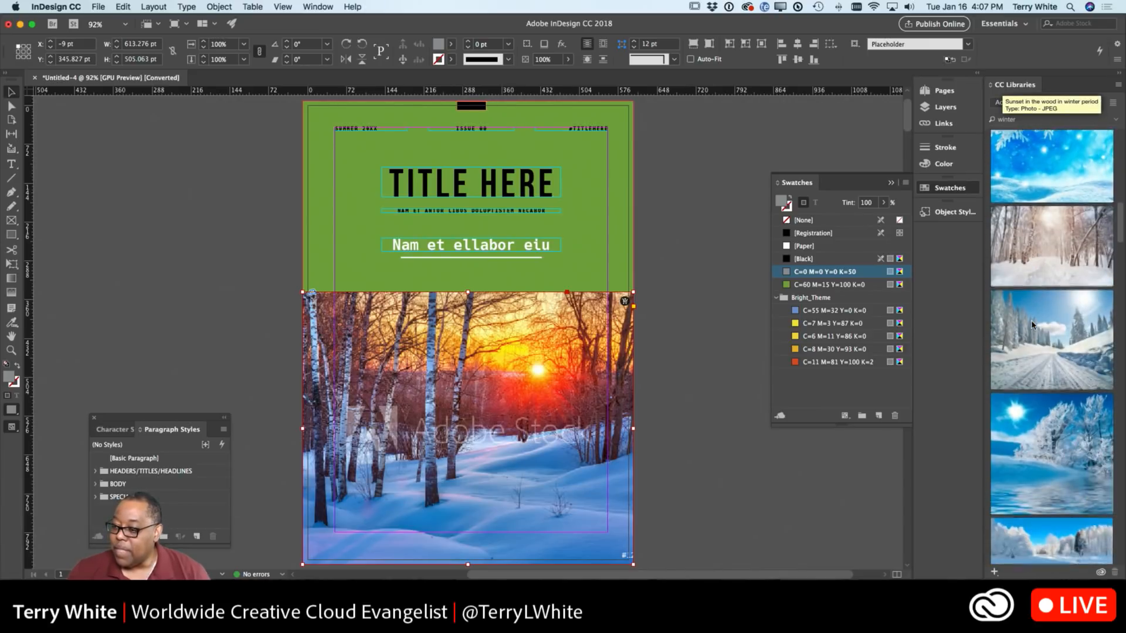
pyautogui.scroll(-10, 1032, 326)
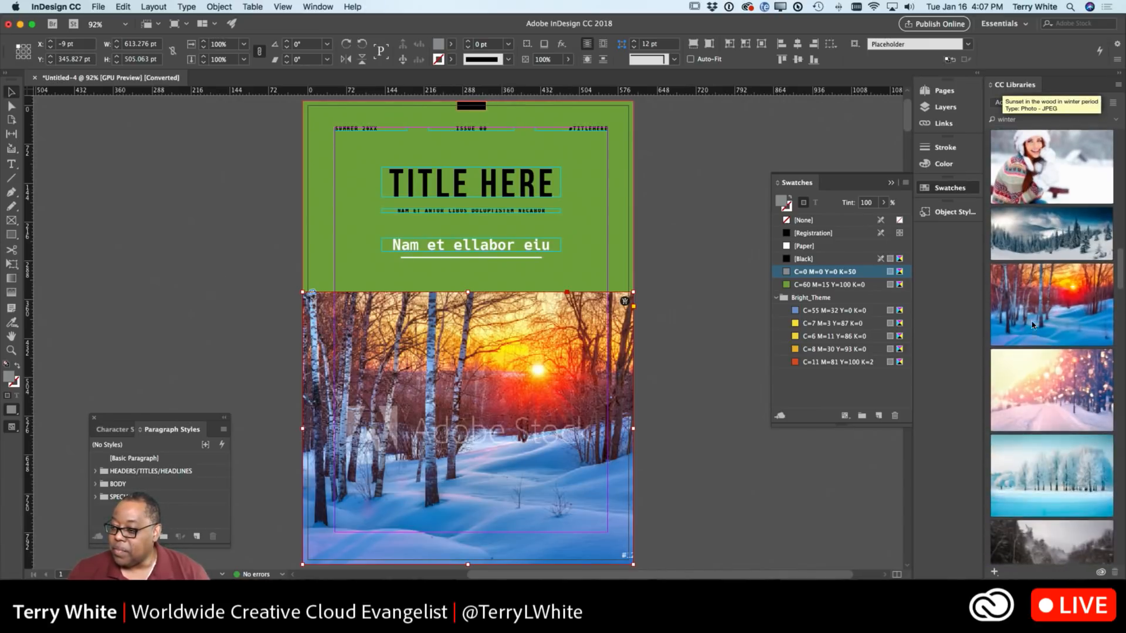
pyautogui.scroll(-10, 1033, 326)
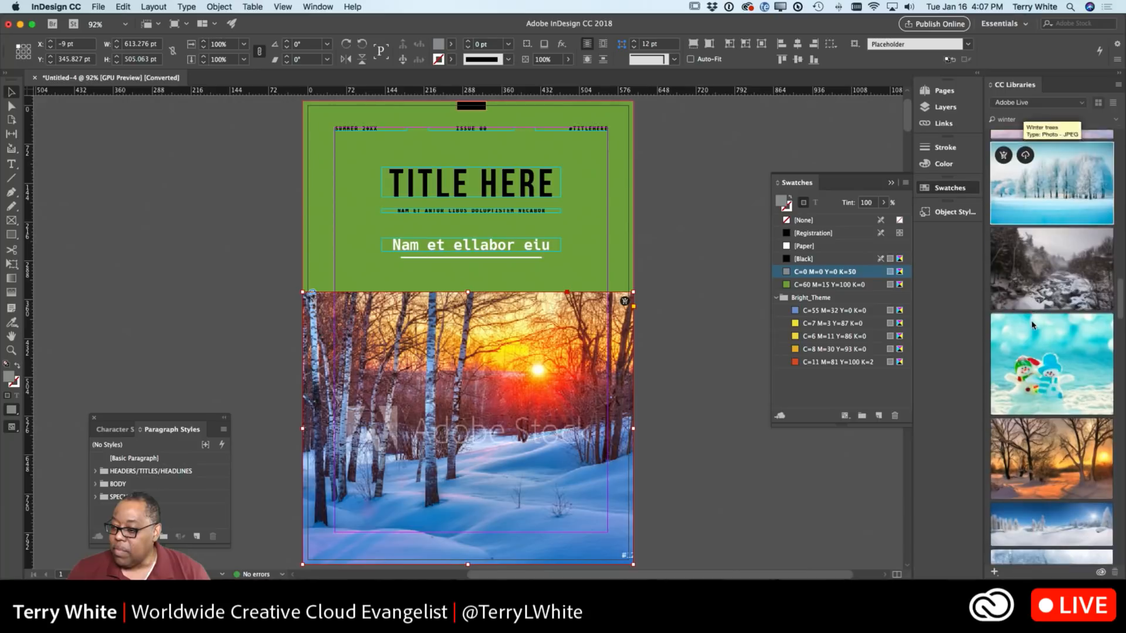
pyautogui.scroll(-1, 1031, 324)
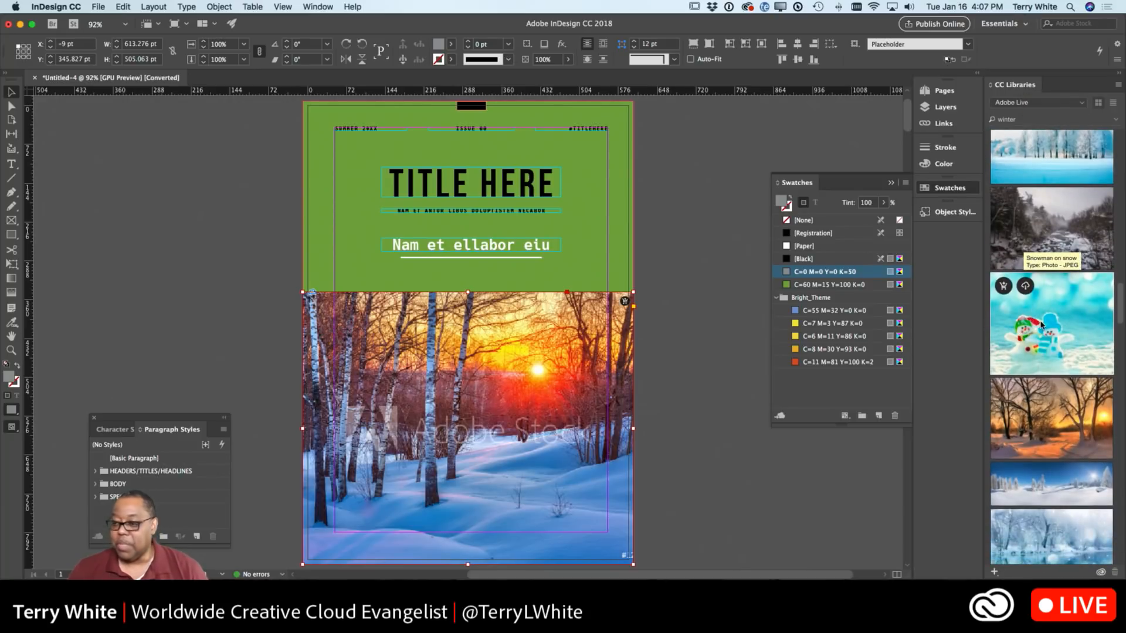
pyautogui.moveTo(808, 380); pyautogui.dragTo(96, 211)
pyautogui.moveTo(69, 138); pyautogui.dragTo(202, 246)
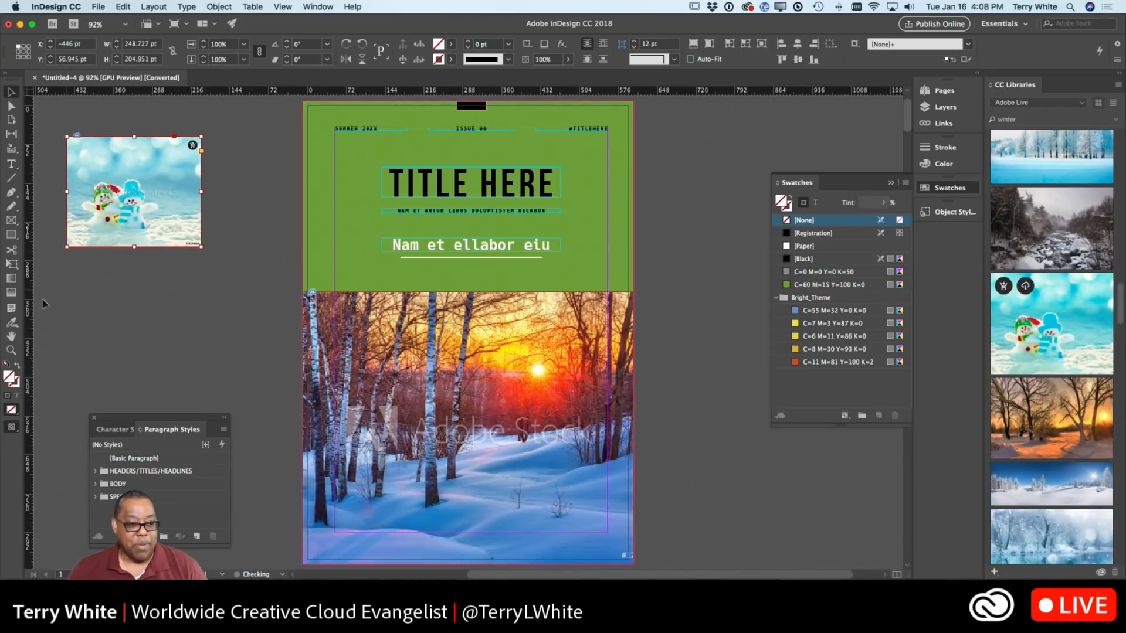
# Extract a colour theme from the snowmen photo and choose its Dark variation.
pyautogui.click(12, 322)
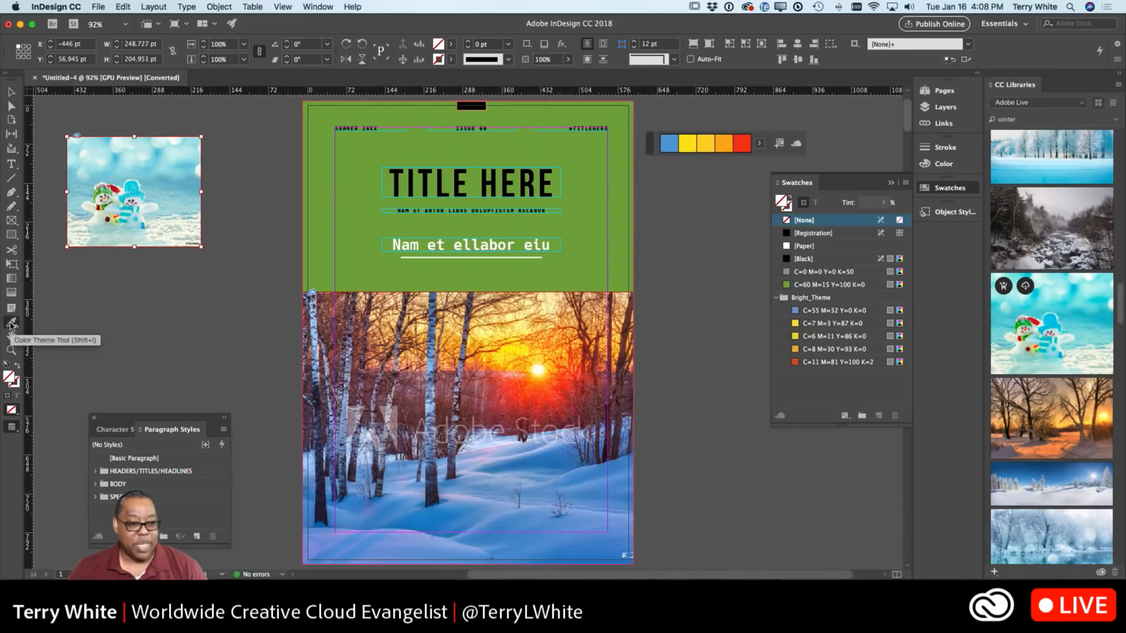
pyautogui.click(150, 201)
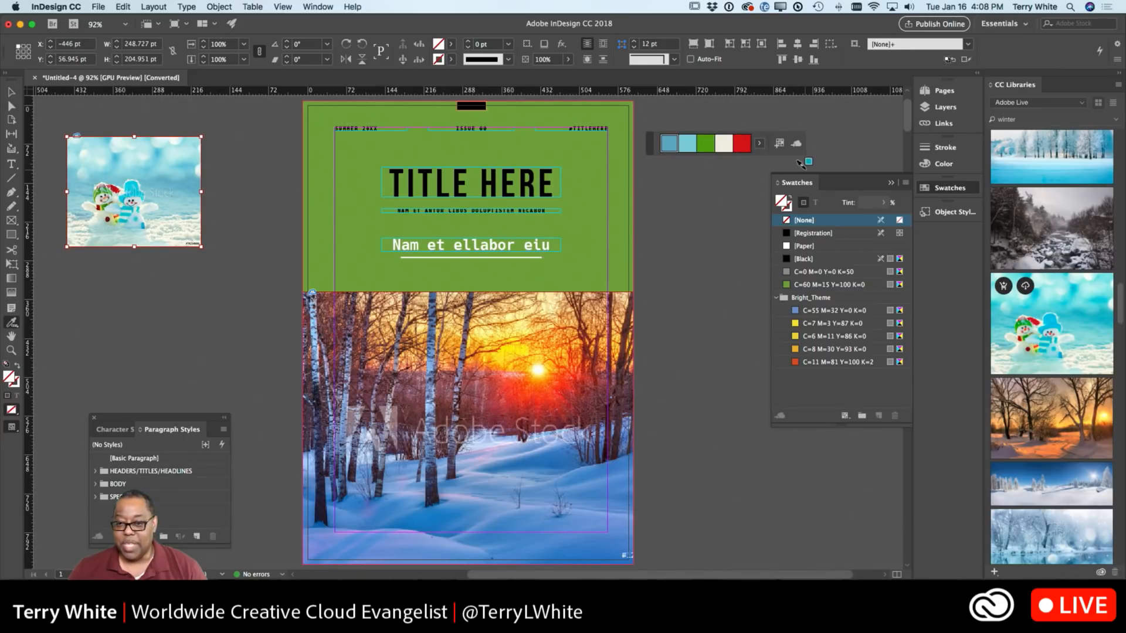
pyautogui.click(760, 144)
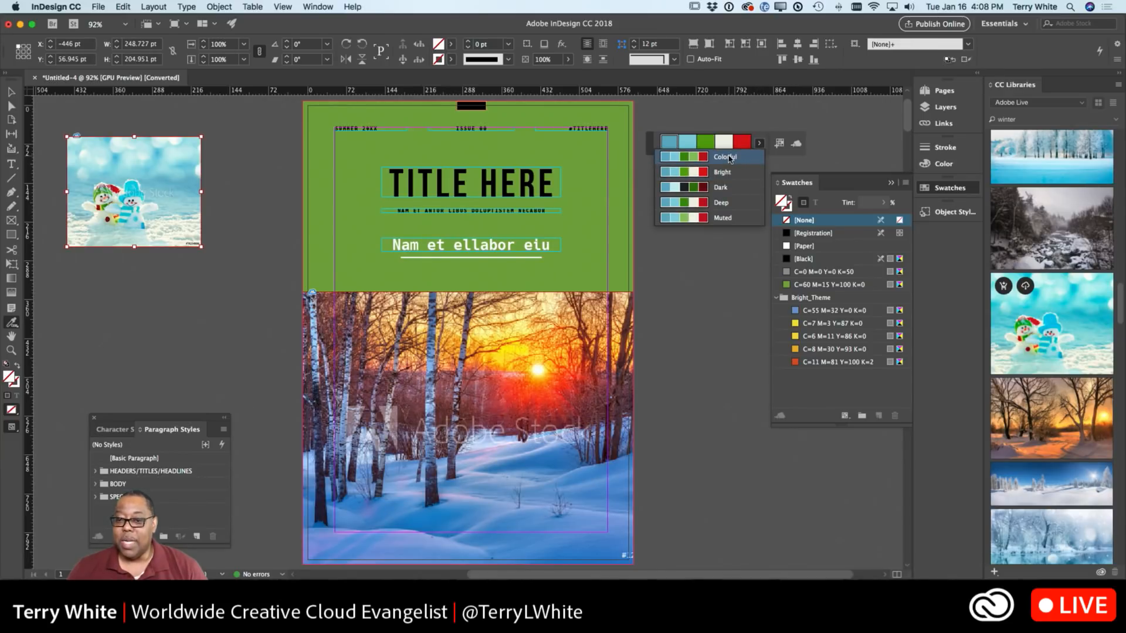
pyautogui.click(719, 188)
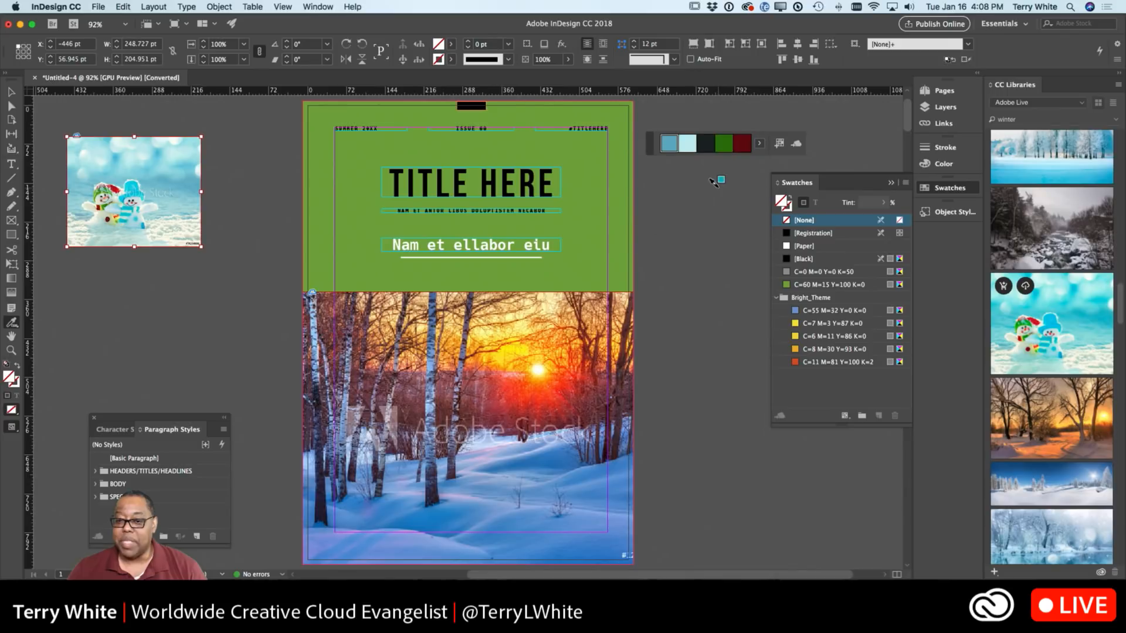
# Add the Dark theme to the document's swatches and delete the snowmen photo from the pasteboard.
pyautogui.click(779, 144)
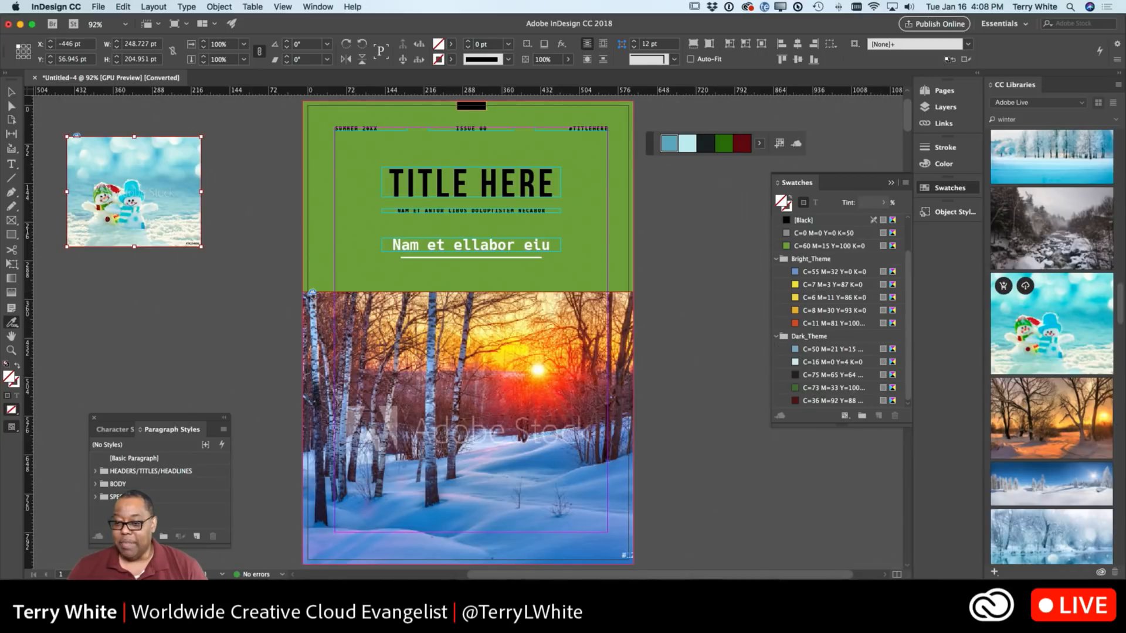
pyautogui.press('v')
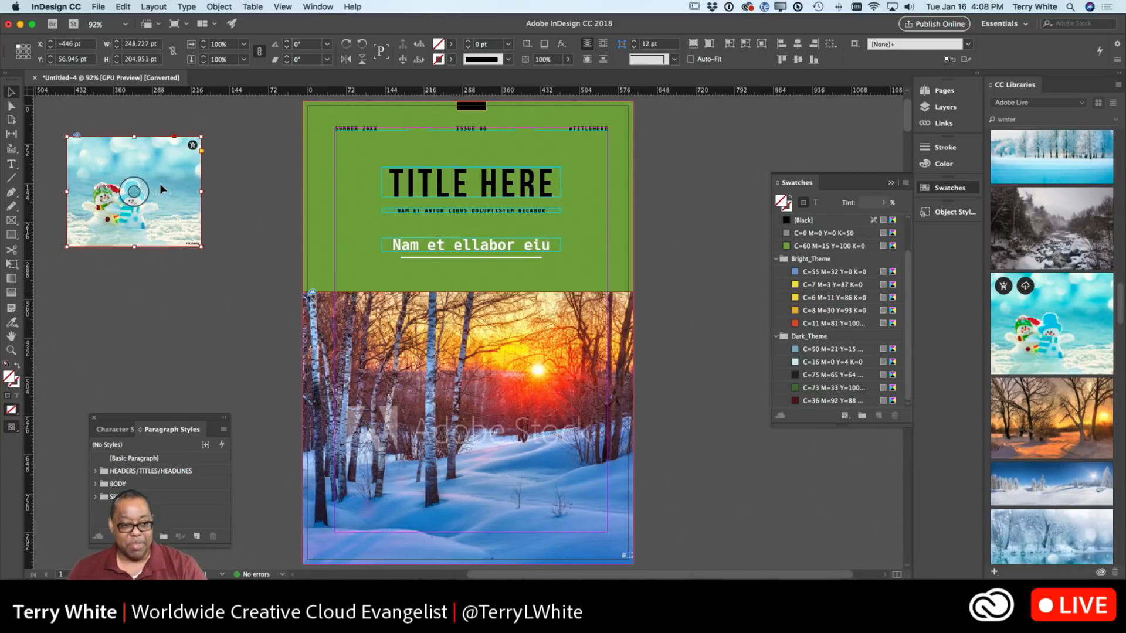
pyautogui.press('Delete')
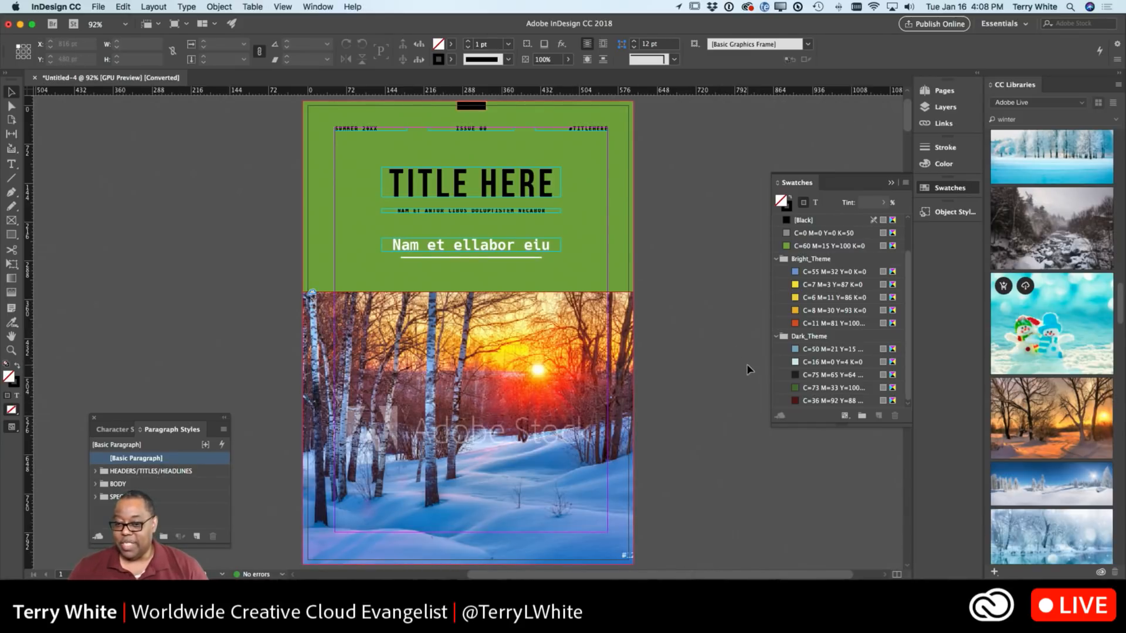
# Try the yellow and red-orange Bright_Theme swatches on the cover's green block, and settle on the blue C=55 M=32 Y=0 K=0 fill.
pyautogui.click(594, 275)
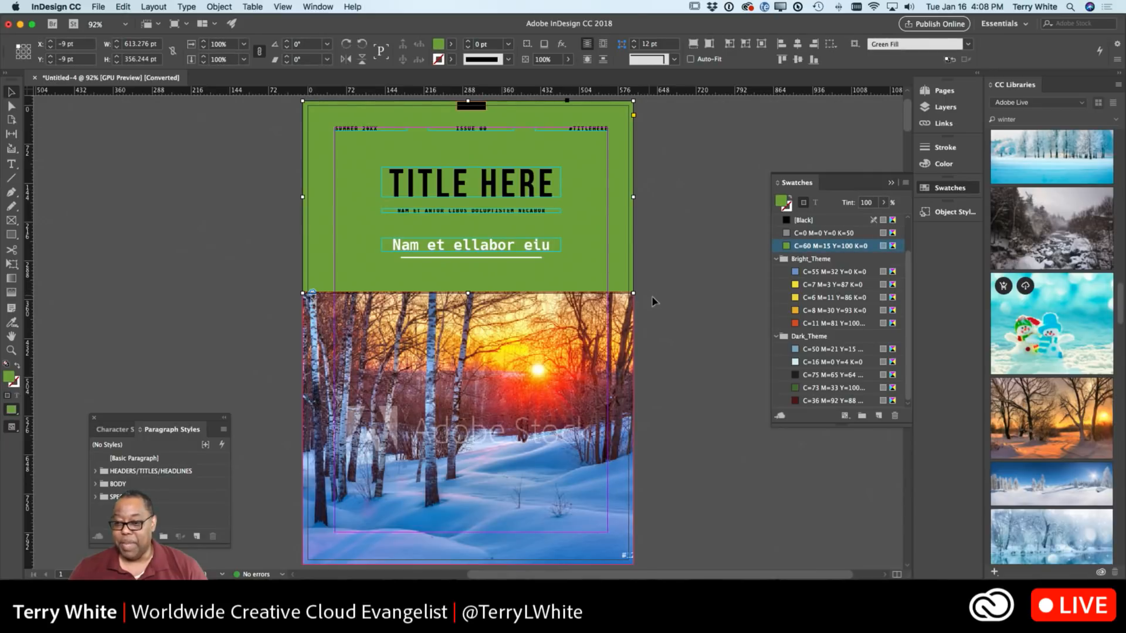
pyautogui.click(809, 301)
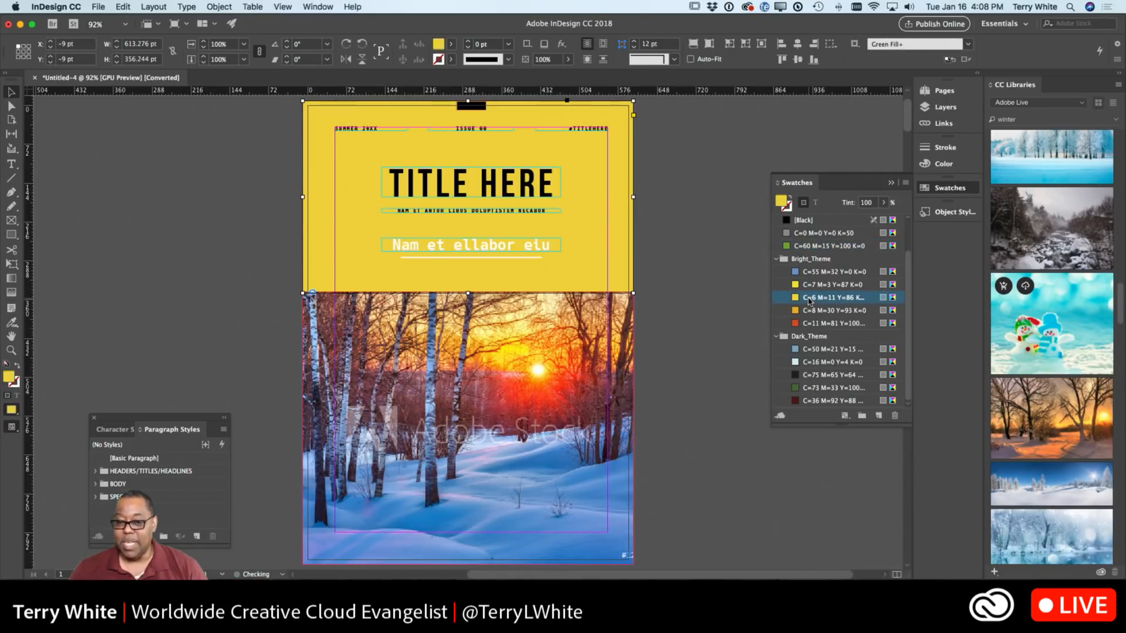
pyautogui.click(809, 323)
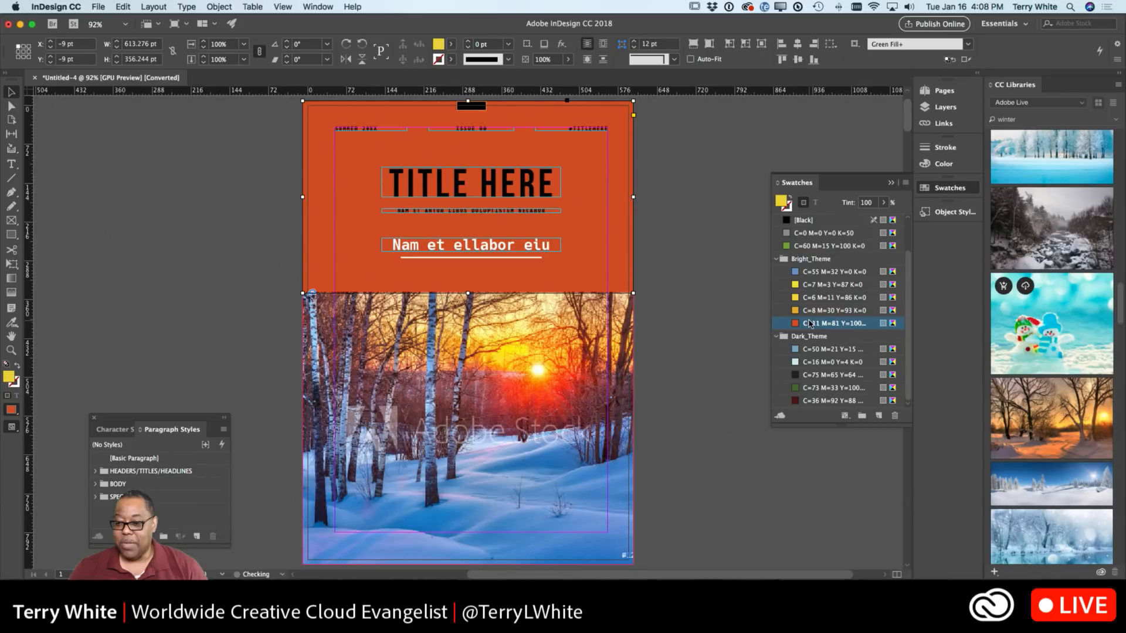
pyautogui.click(814, 272)
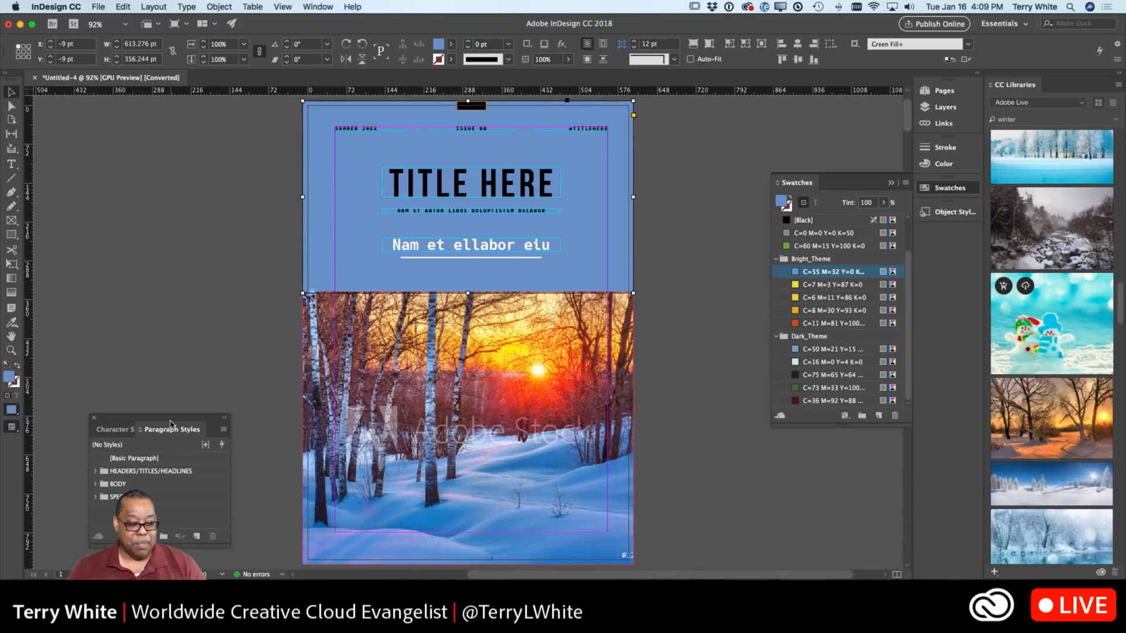
# Separate the Paragraph Styles panel from Character Styles and check which paragraph style the cover title uses.
pyautogui.moveTo(171, 432); pyautogui.dragTo(181, 231)
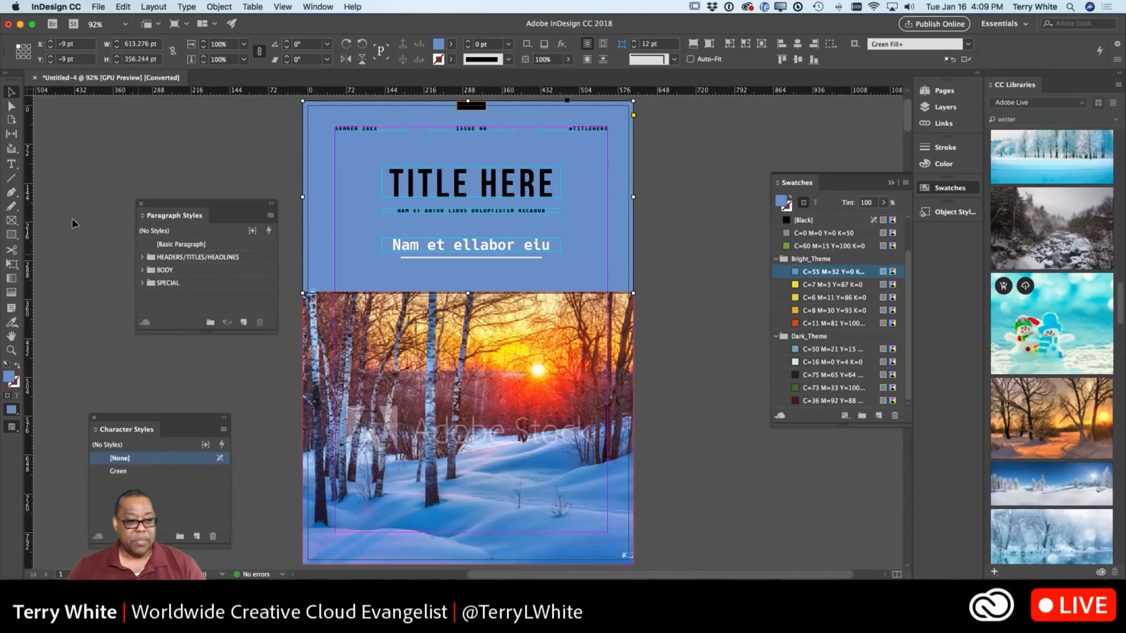
pyautogui.click(11, 164)
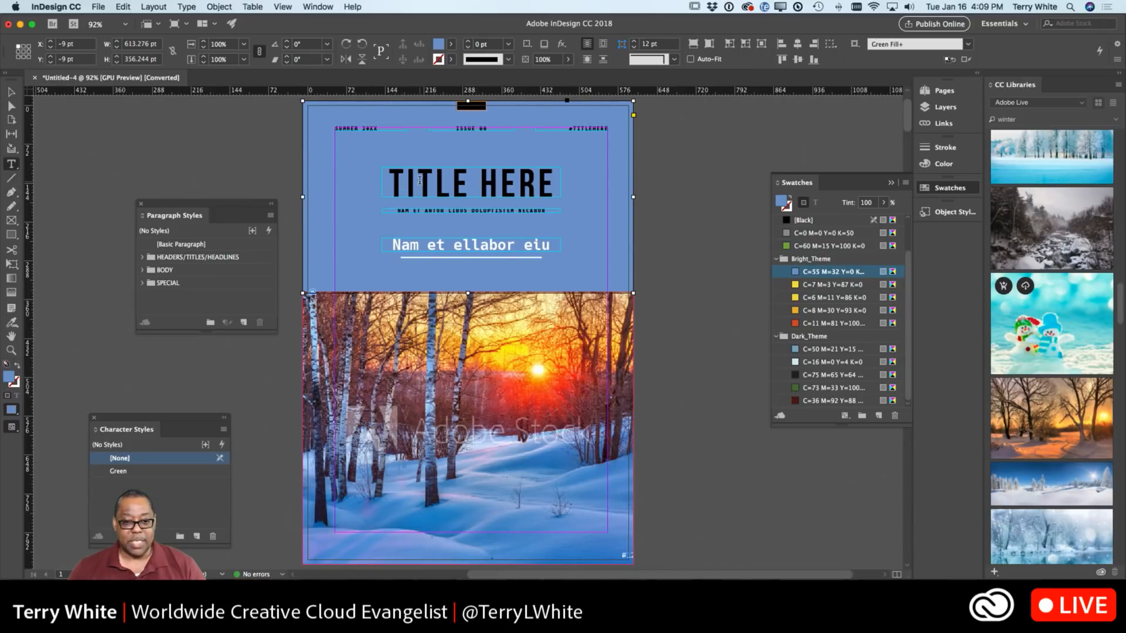
pyautogui.click(419, 180)
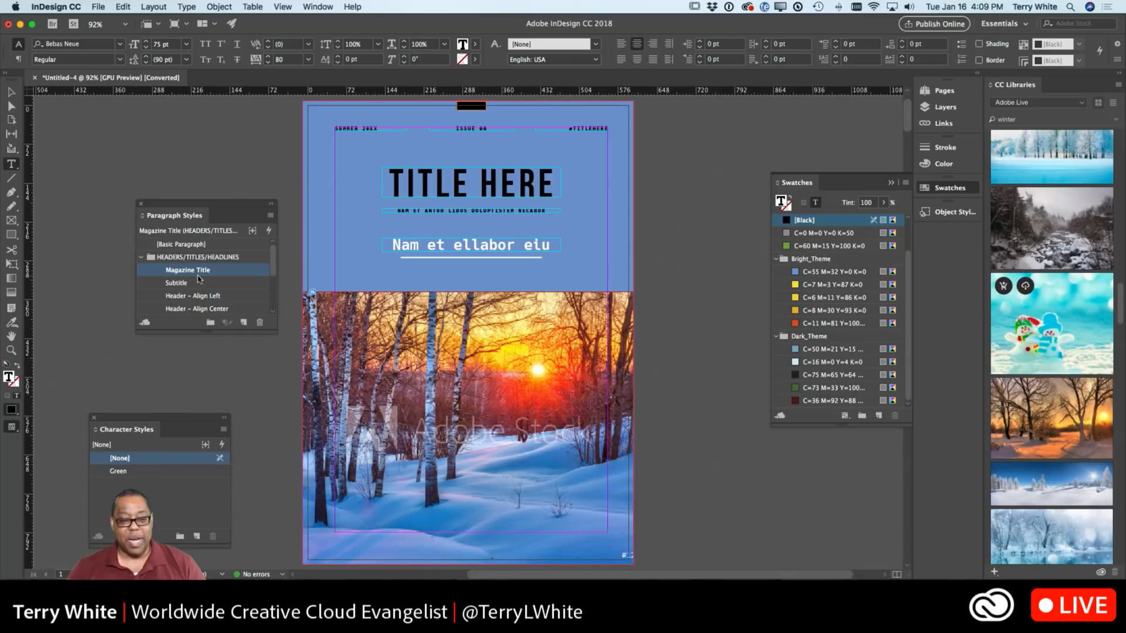
pyautogui.click(11, 92)
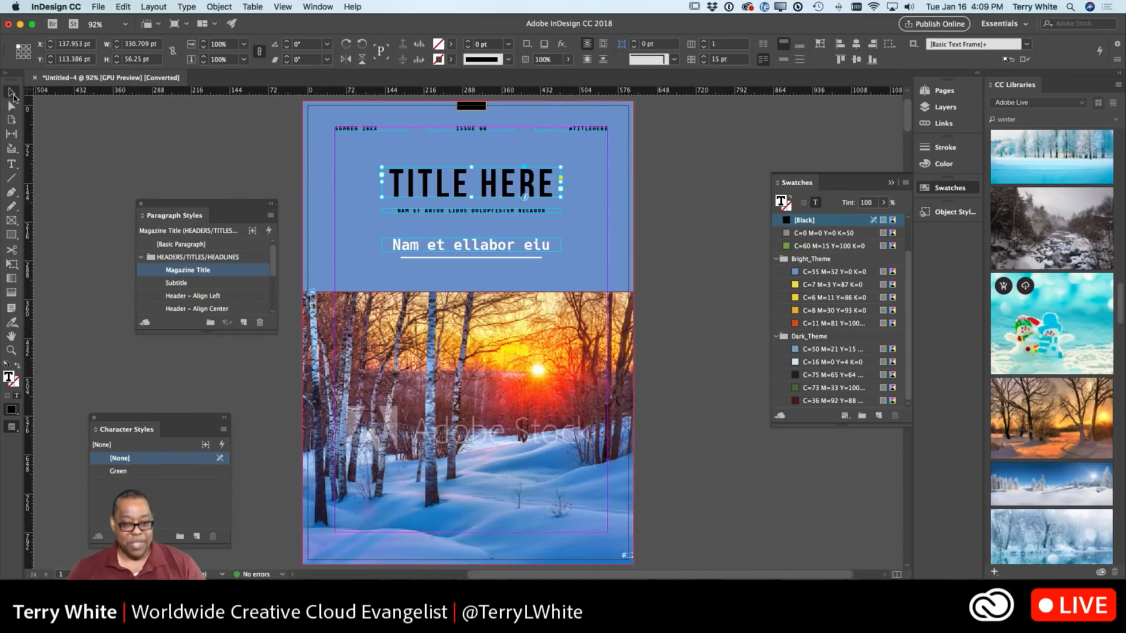
pyautogui.click(160, 143)
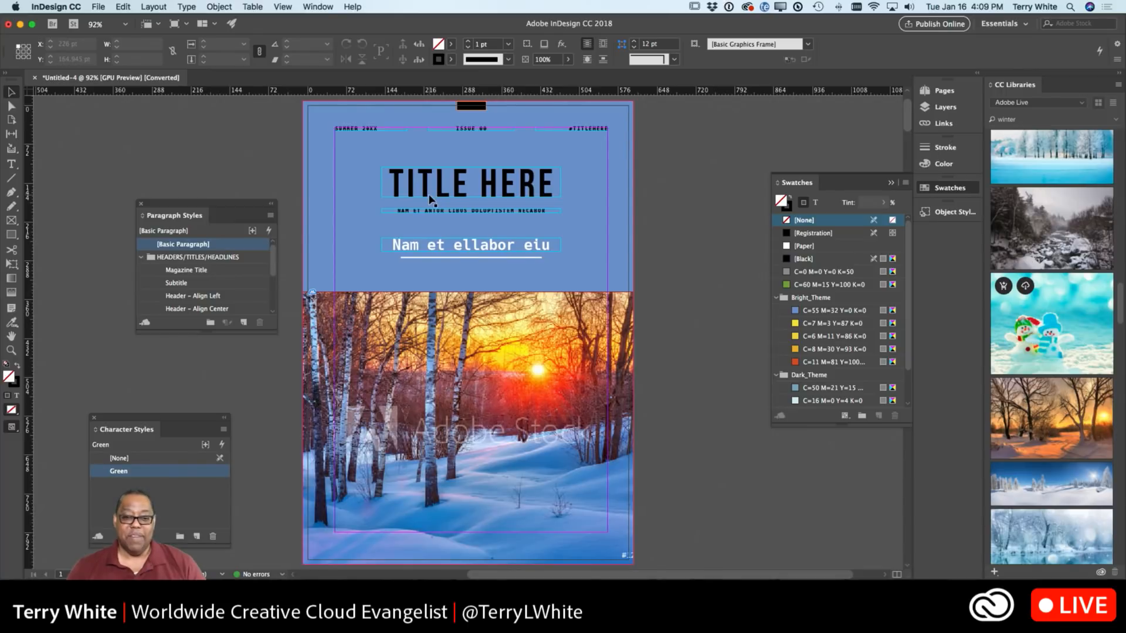
# Look through the magazine's inner spreads to see how their headlines are formatted, and return to the cover.
pyautogui.scroll(-10, 431, 197)
pyautogui.scroll(-10, 430, 200)
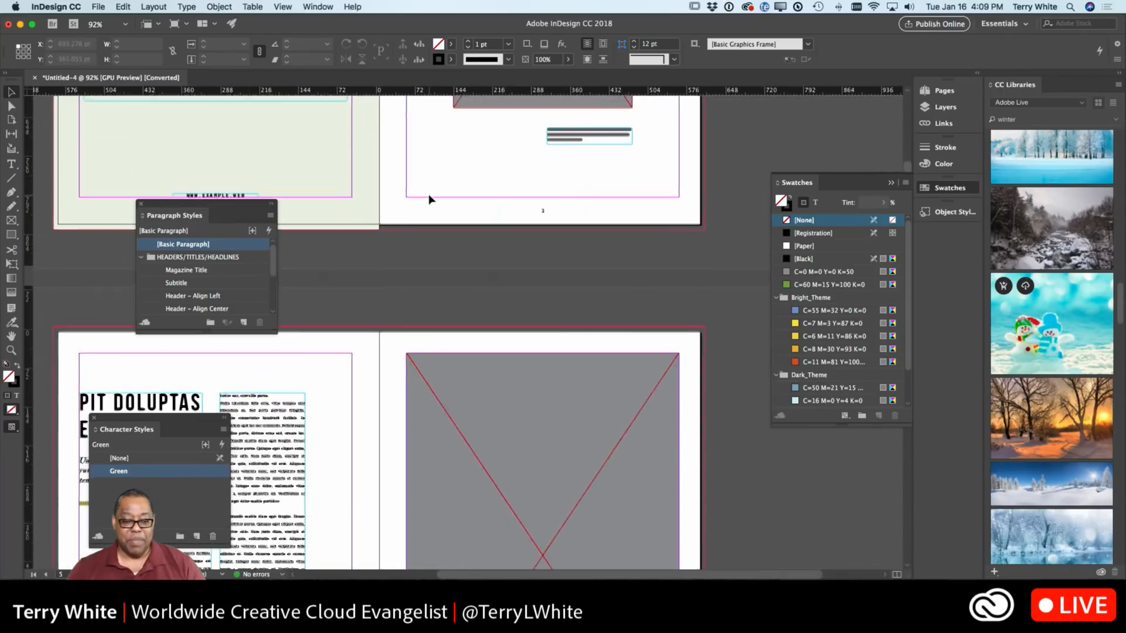
pyautogui.scroll(3, 429, 200)
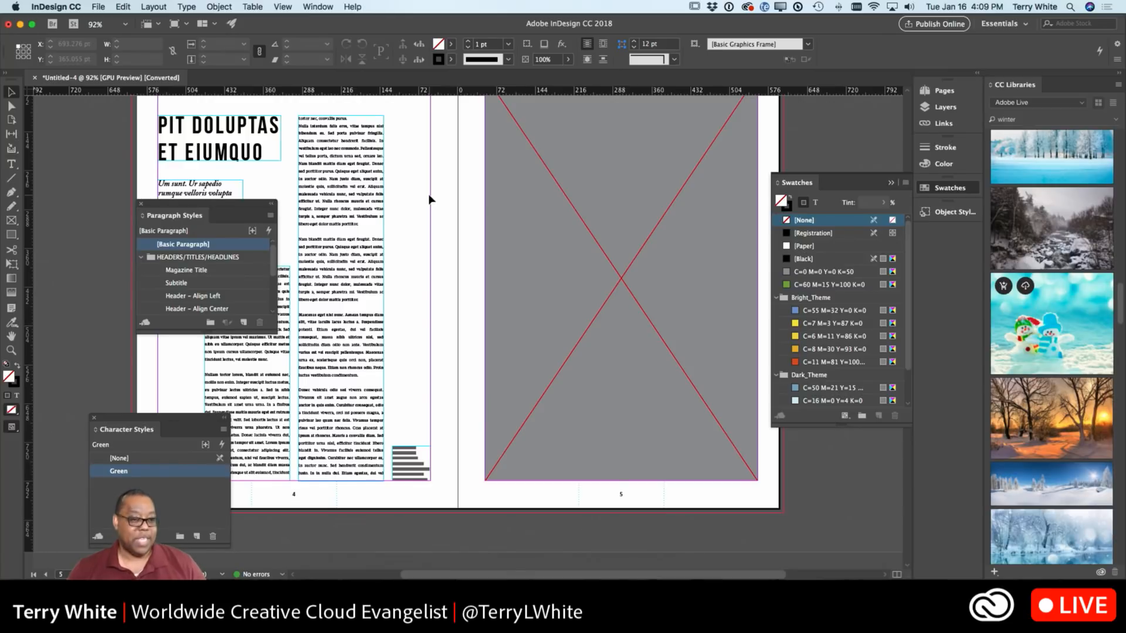
pyautogui.scroll(-10, 429, 200)
pyautogui.scroll(-10, 428, 199)
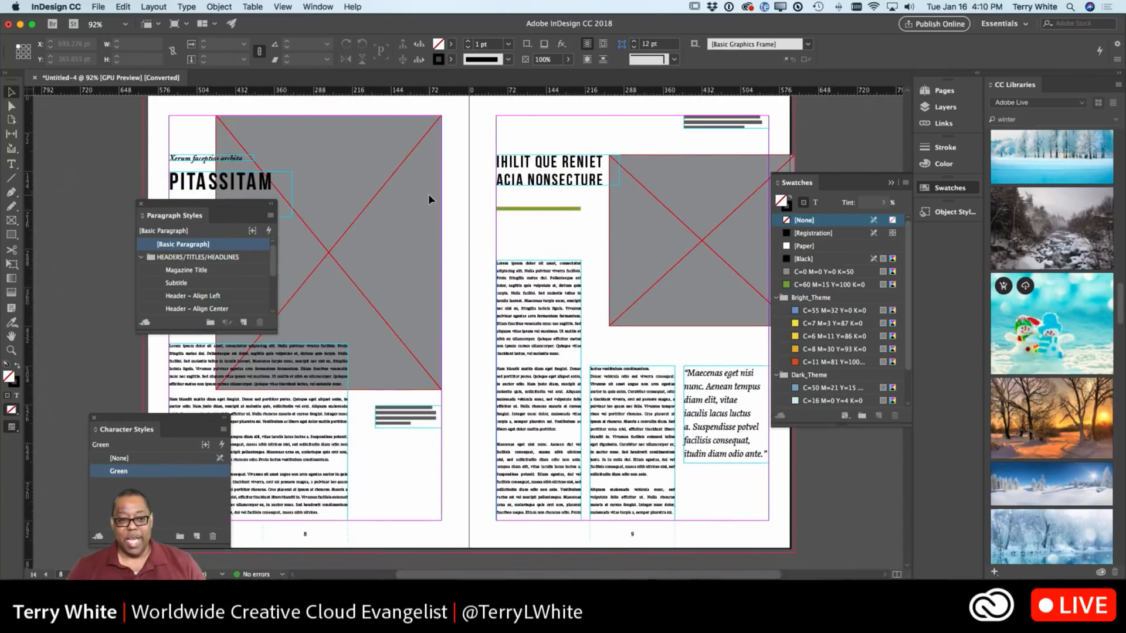
pyautogui.scroll(20, 429, 199)
pyautogui.scroll(5, 429, 199)
pyautogui.hscroll(2, 428, 200)
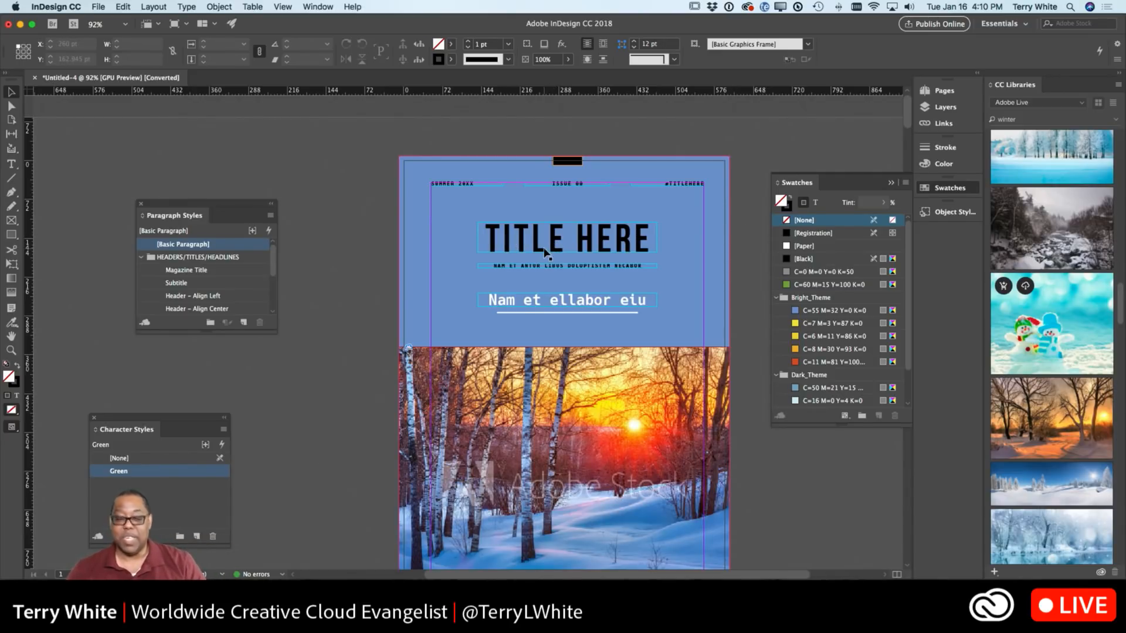
# Set the Magazine Title paragraph style's character colour to the Dark_Theme swatch C=16 M=0 Y=4 K=0.
pyautogui.doubleClick(189, 272)
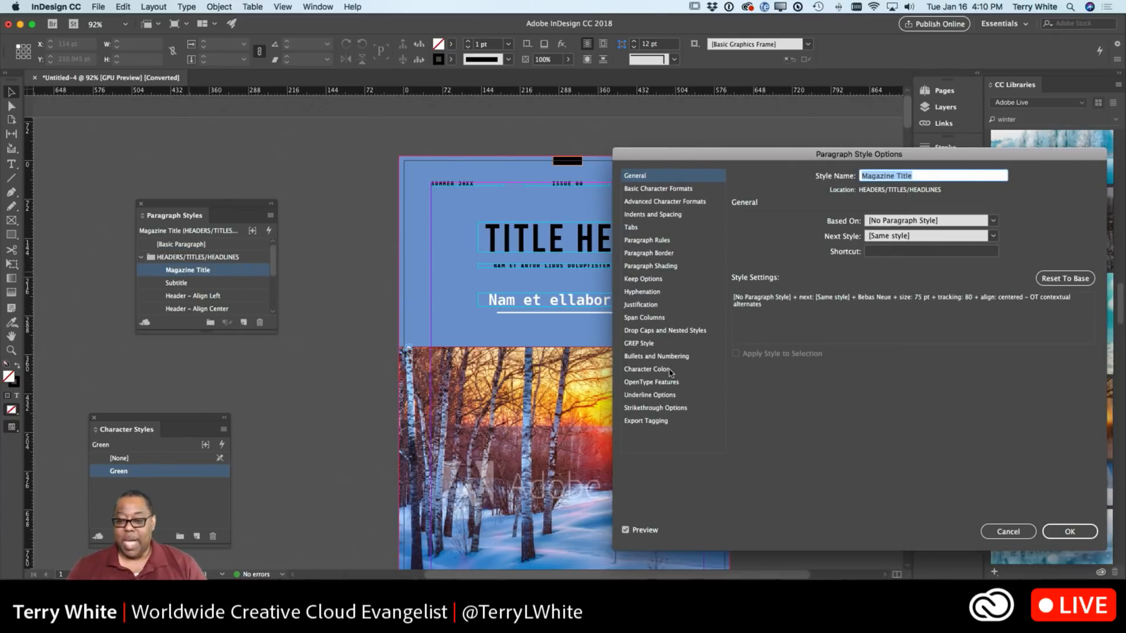
pyautogui.click(646, 369)
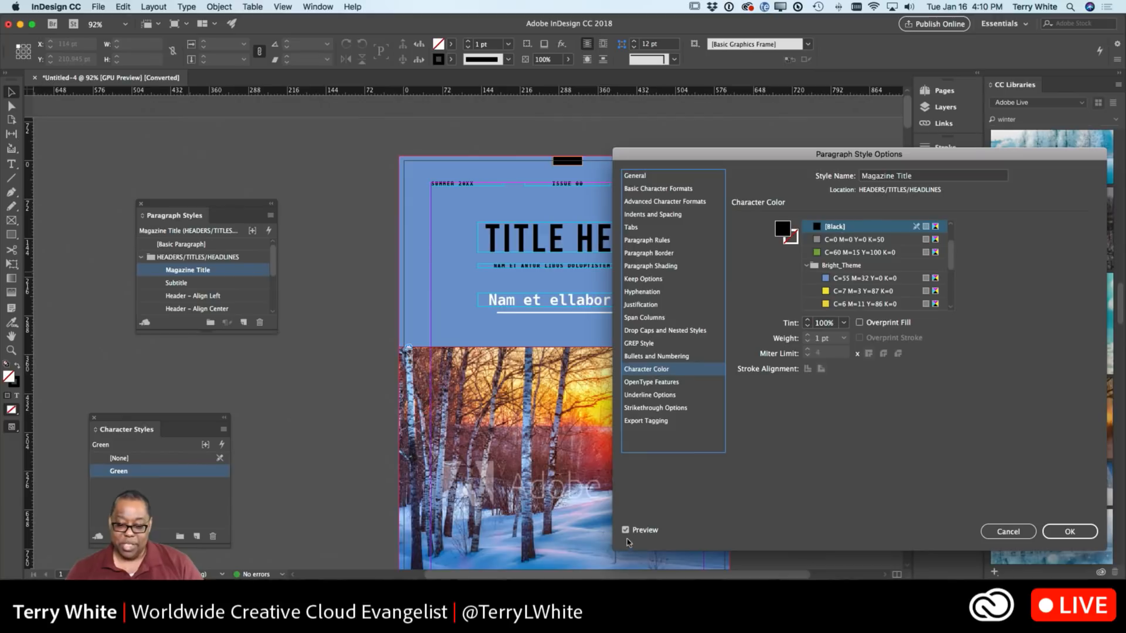
pyautogui.scroll(-5, 882, 270)
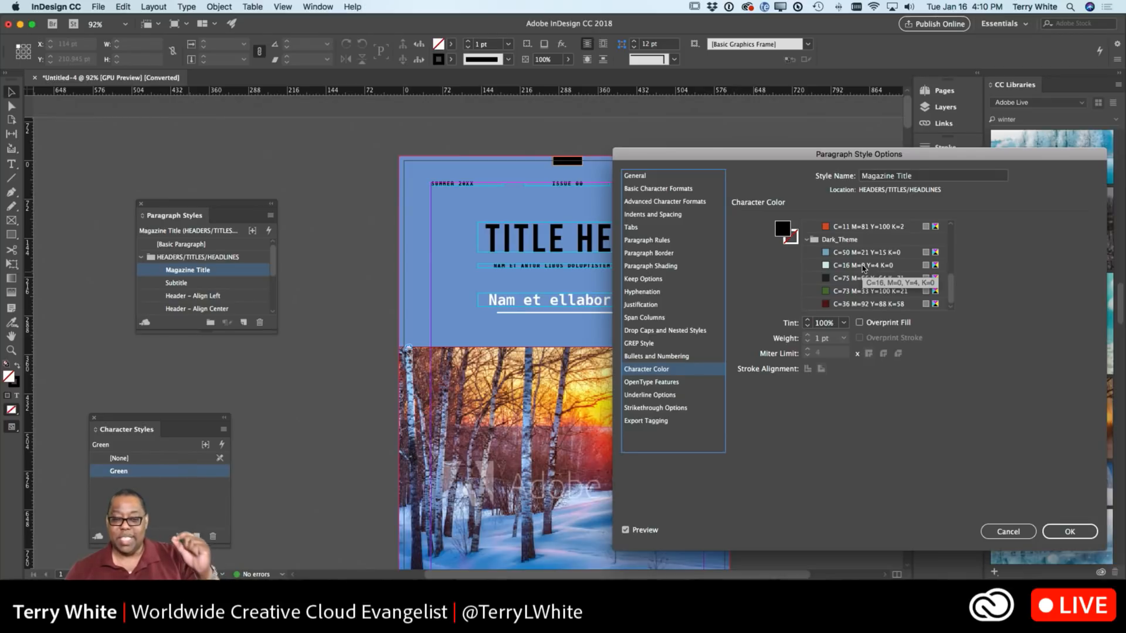
pyautogui.click(863, 268)
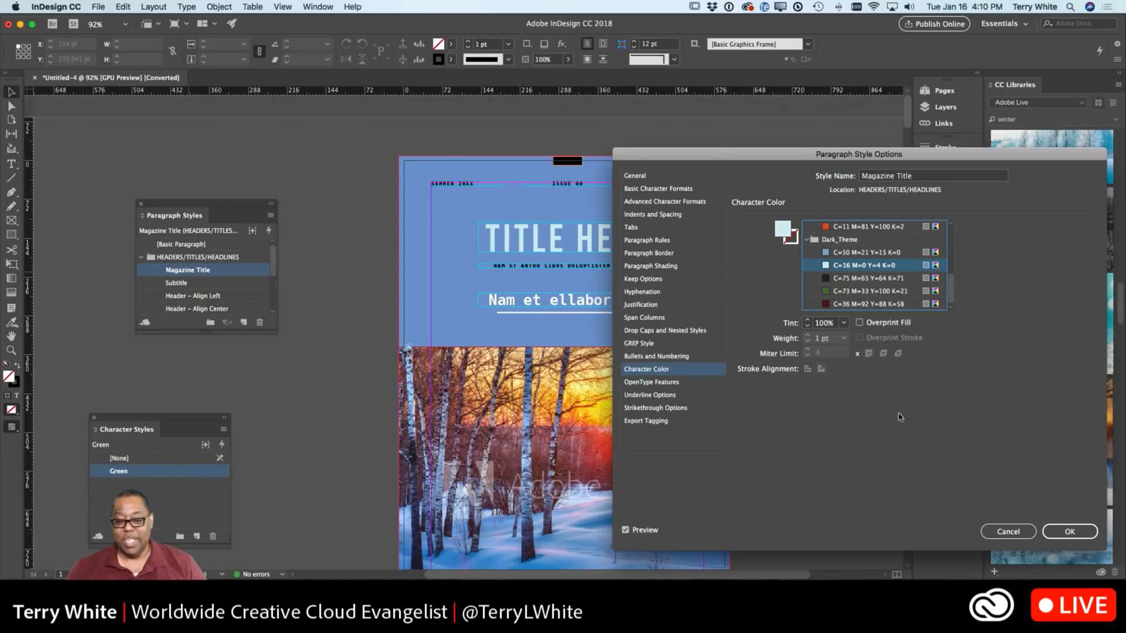
pyautogui.click(1069, 530)
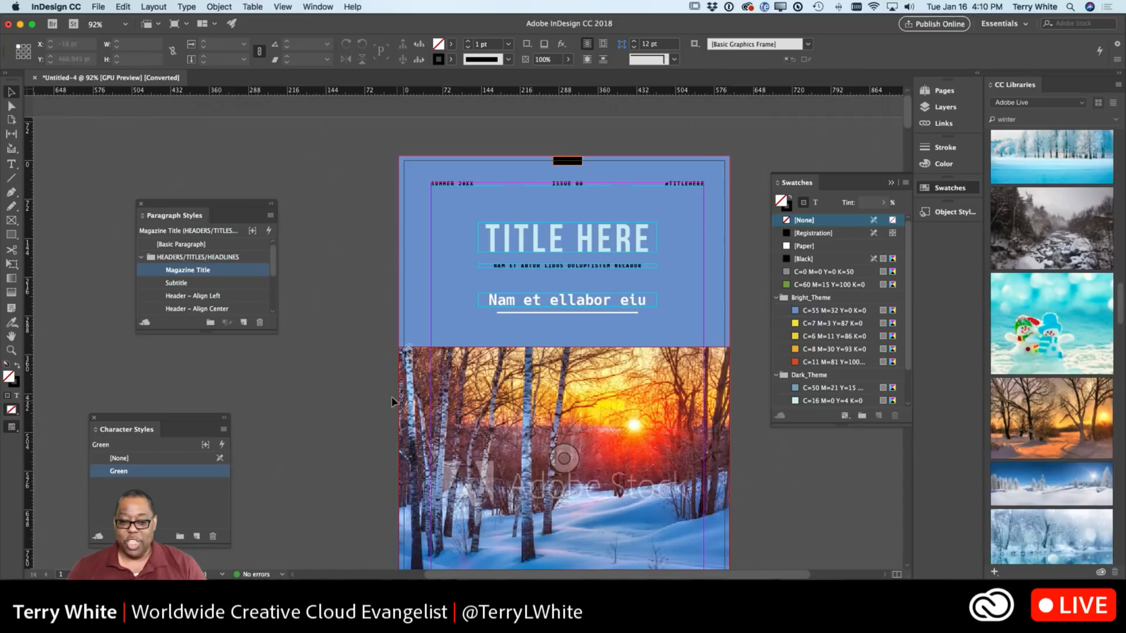
# Check how the Magazine Title colour change affects the article headline on page 4.
pyautogui.scroll(-2, 365, 388)
pyautogui.scroll(-15, 366, 388)
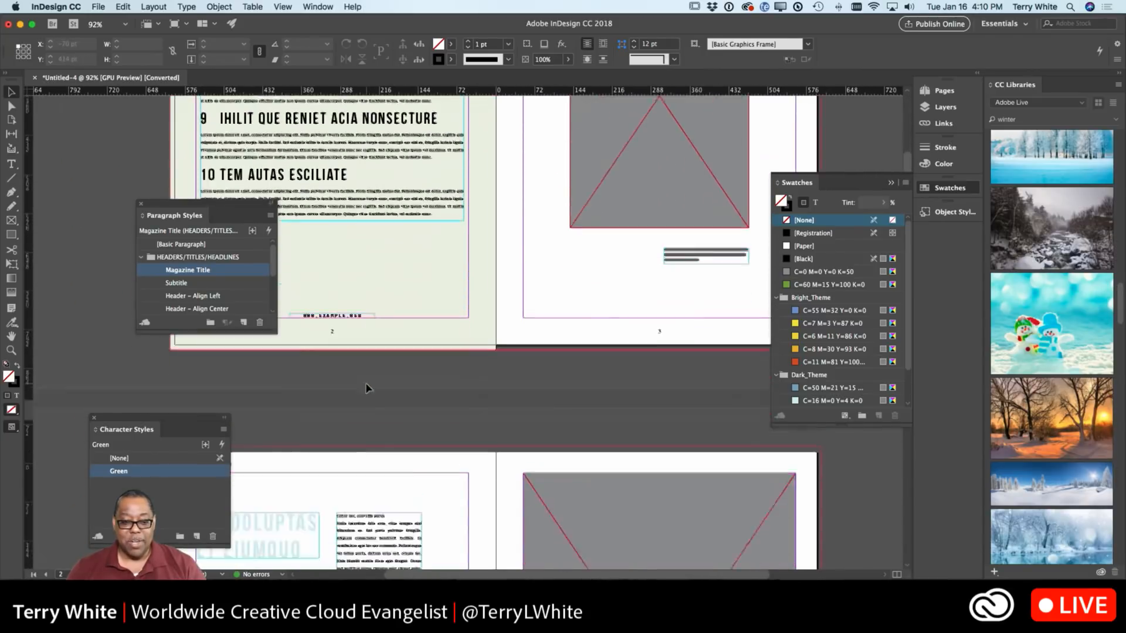
pyautogui.scroll(-3, 366, 389)
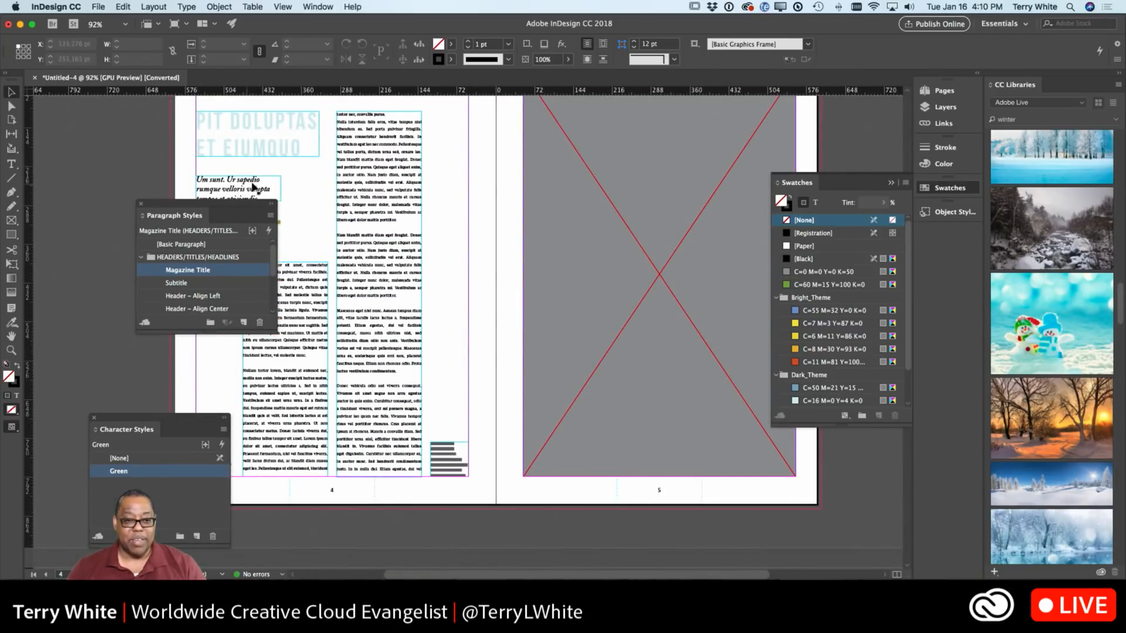
# Change the fill of the cover's green title block to the Bright_Theme swatch C=55 M=32 Y=0 K=0.
pyautogui.scroll(-20, 246, 151)
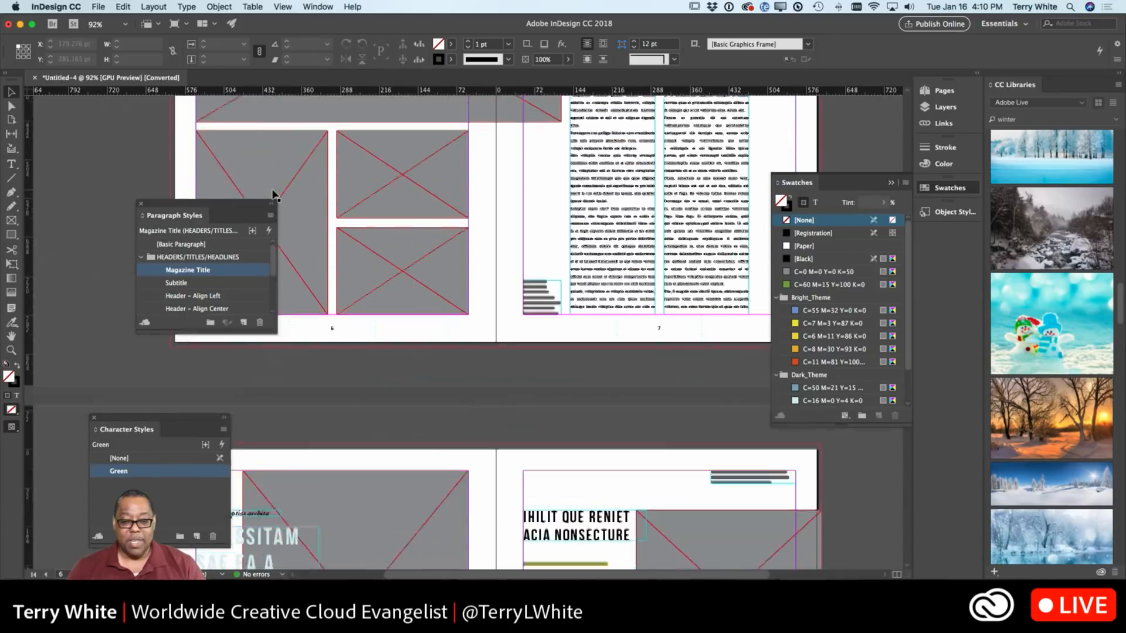
pyautogui.scroll(-10, 280, 375)
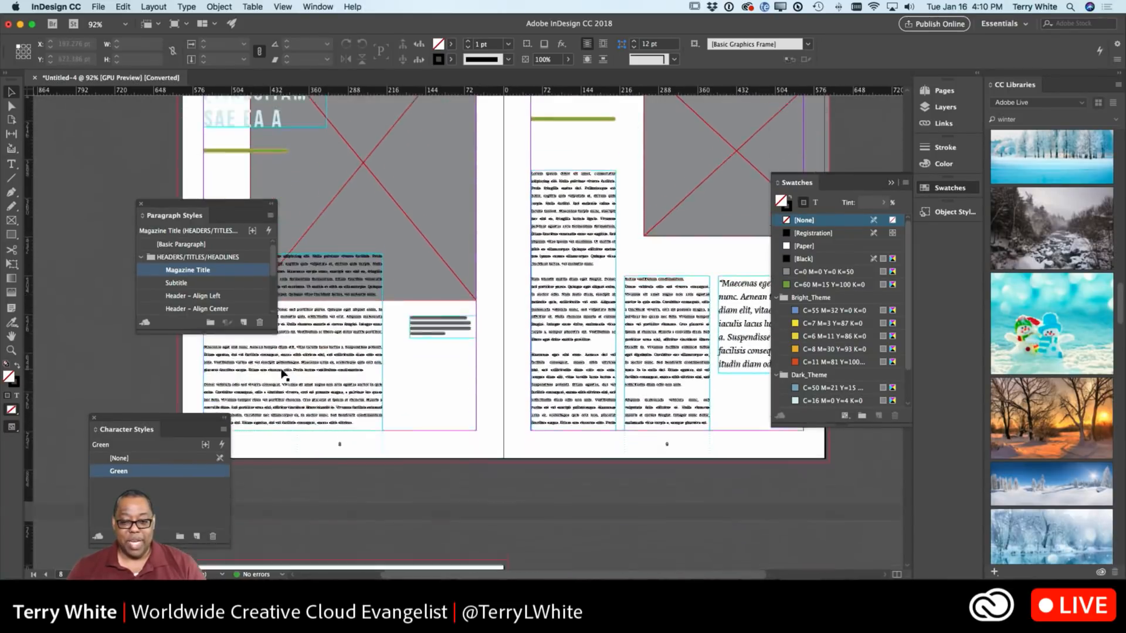
pyautogui.scroll(-10, 282, 373)
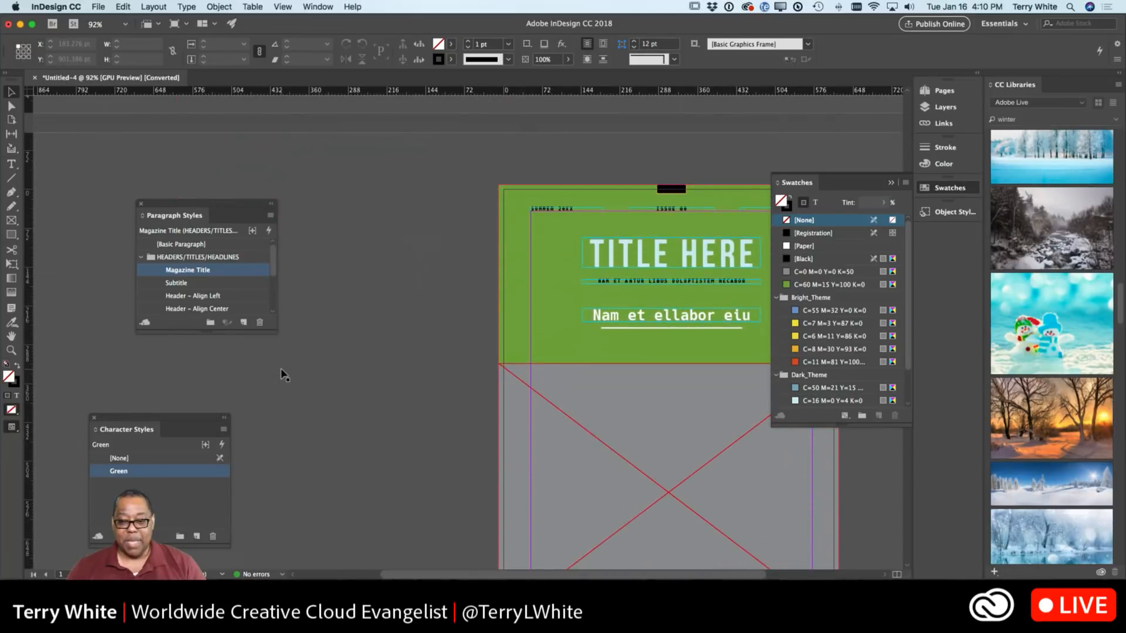
pyautogui.click(538, 320)
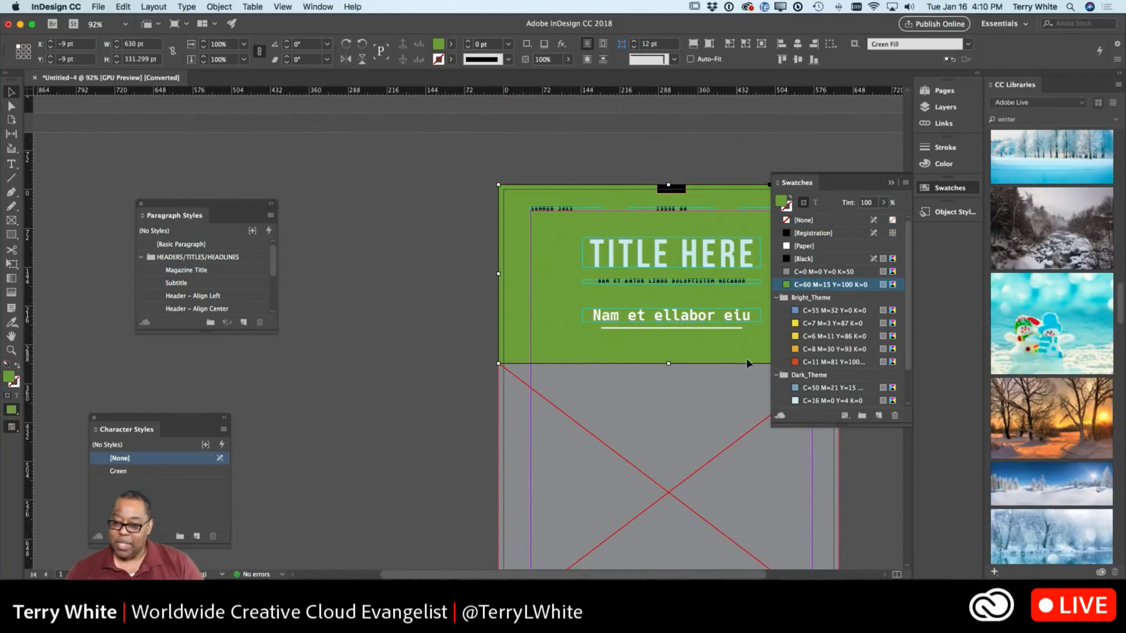
pyautogui.click(818, 311)
# Look through the inner spreads to check how their headlines and green accents fit the new cover colours, and return to the cover.
pyautogui.scroll(-15, 344, 290)
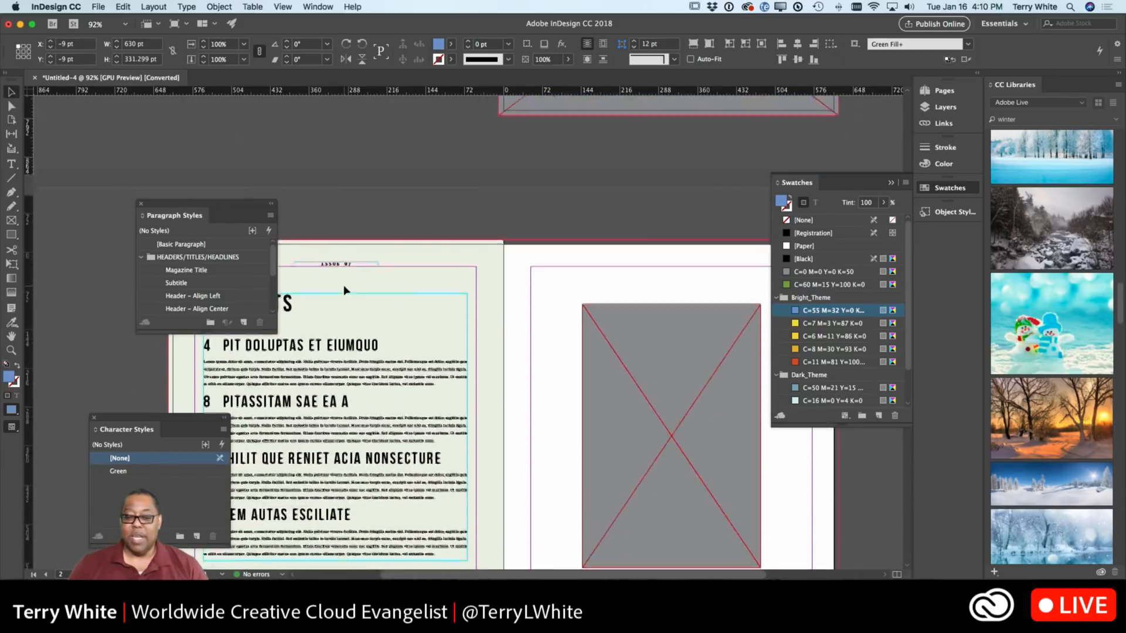
pyautogui.scroll(-15, 344, 289)
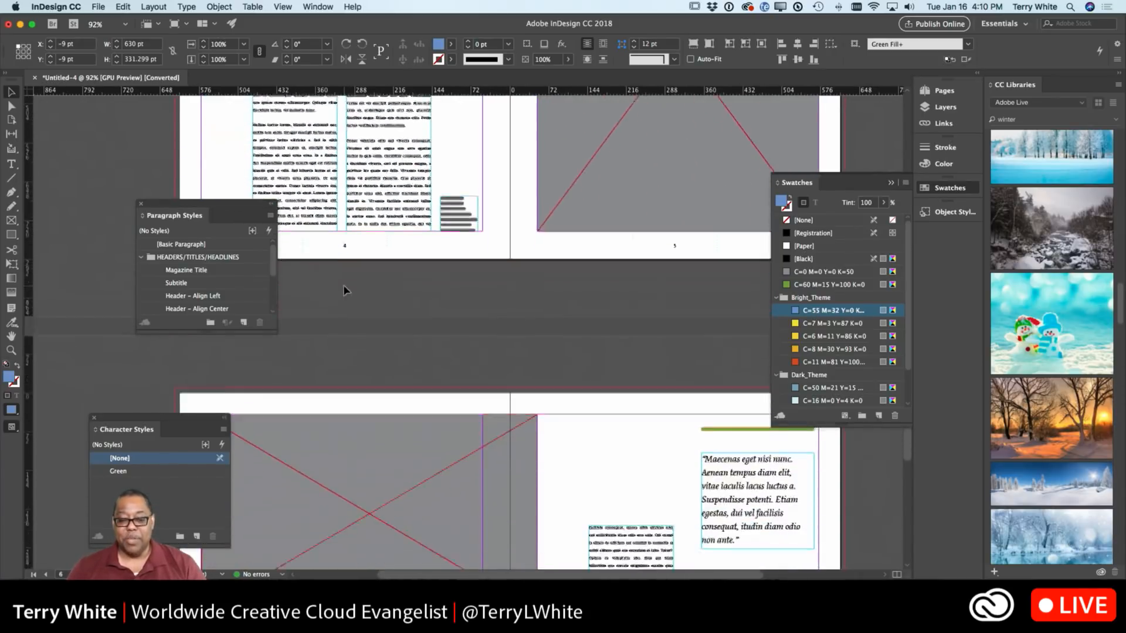
pyautogui.scroll(-8, 344, 290)
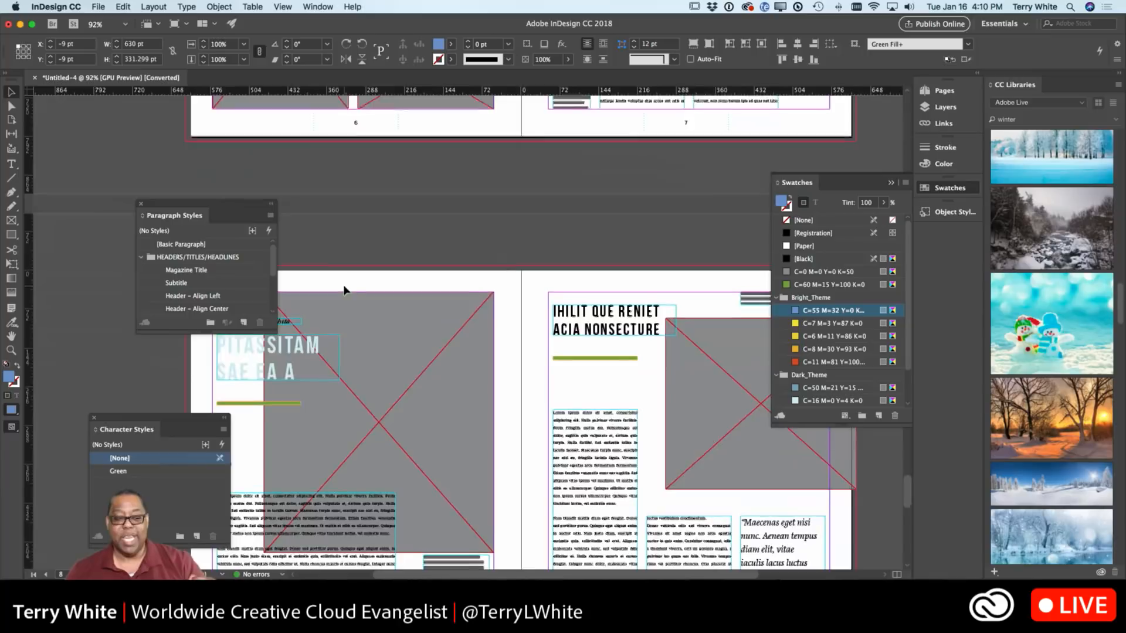
pyautogui.scroll(20, 348, 287)
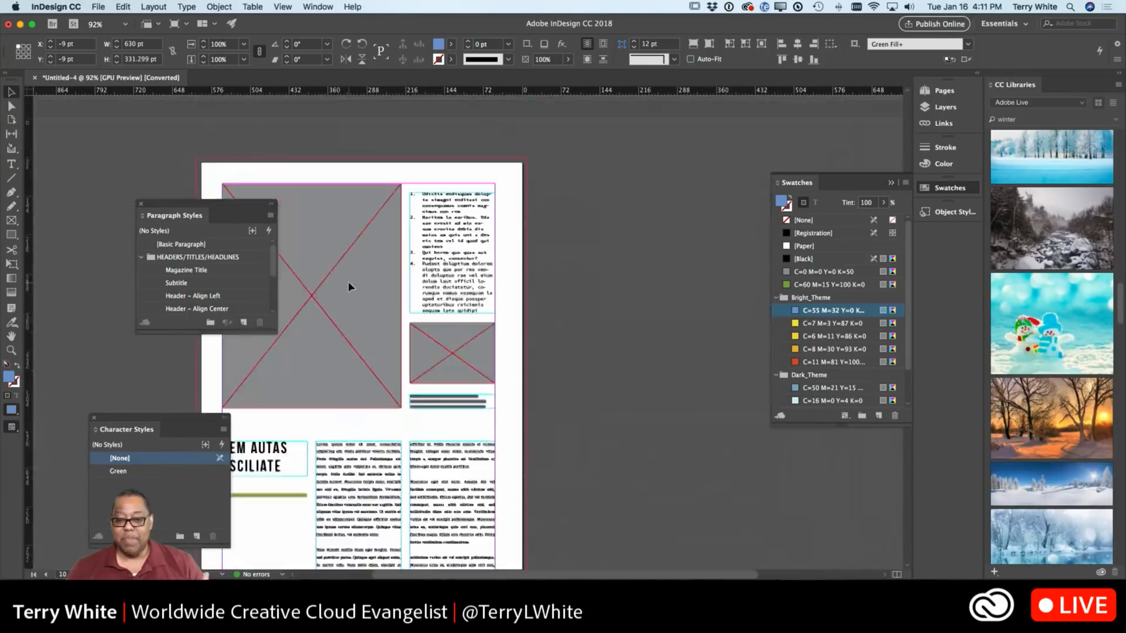
pyautogui.scroll(7, 348, 287)
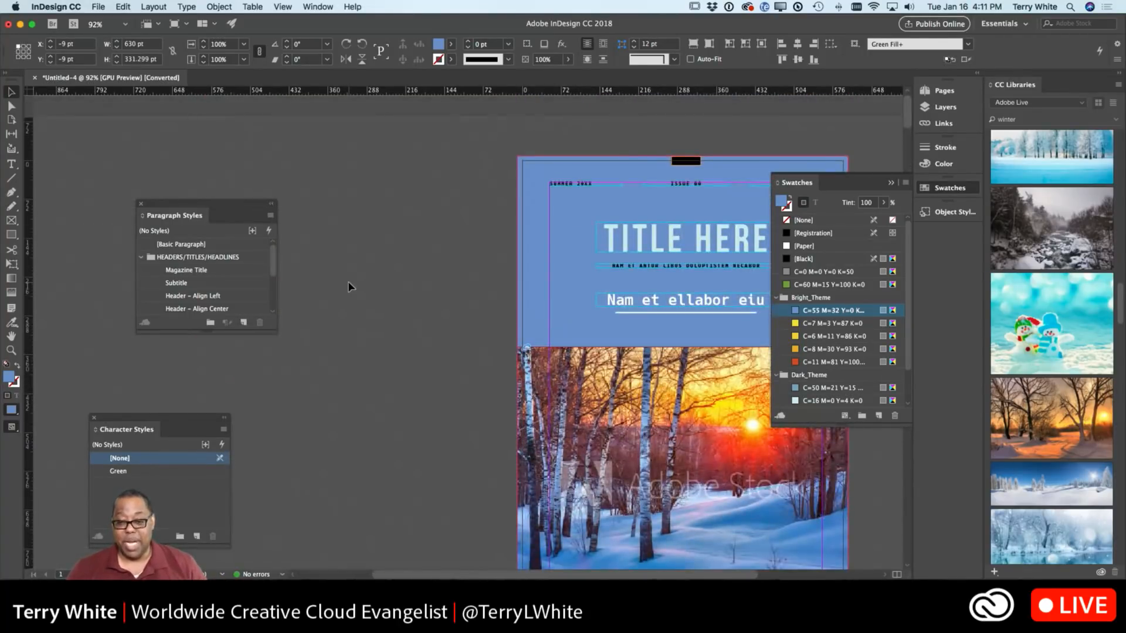
# Try the Bright_Theme swatch C=7 M=3 Y=87 K=0 as the Magazine Title paragraph style's character colour.
pyautogui.click(356, 291)
pyautogui.hscroll(6, 464, 281)
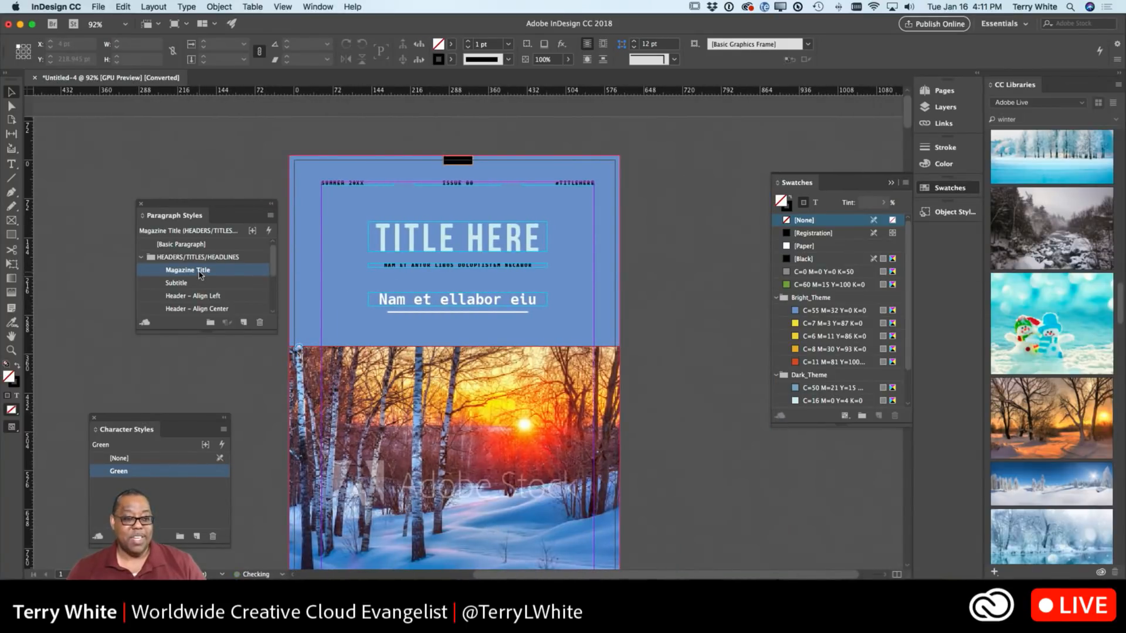
pyautogui.doubleClick(201, 274)
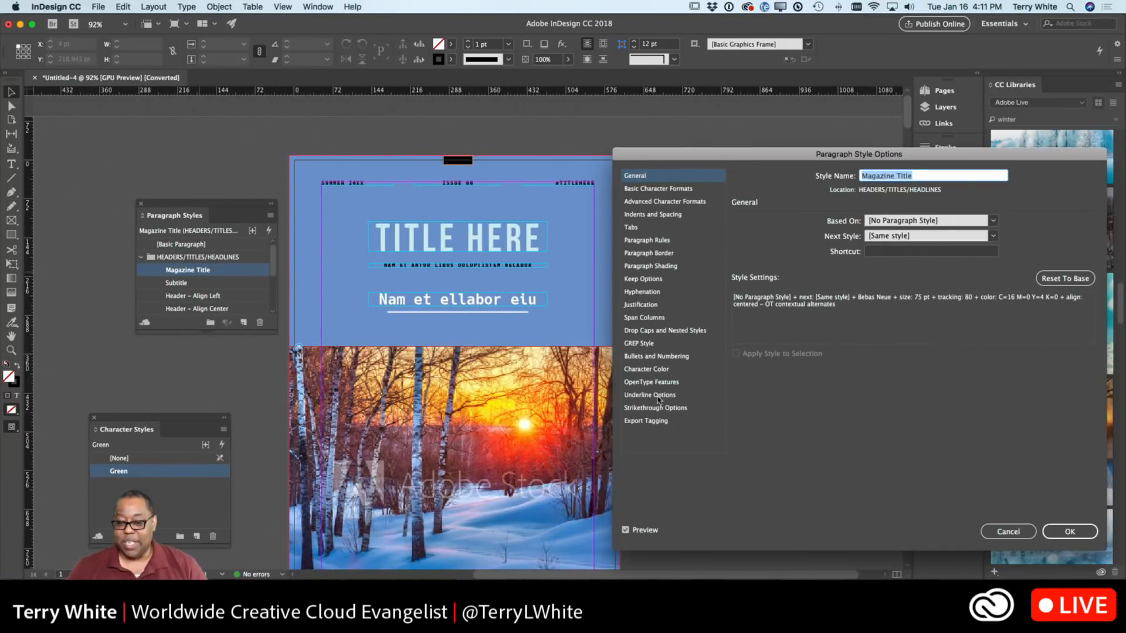
pyautogui.click(657, 371)
pyautogui.scroll(3, 874, 275)
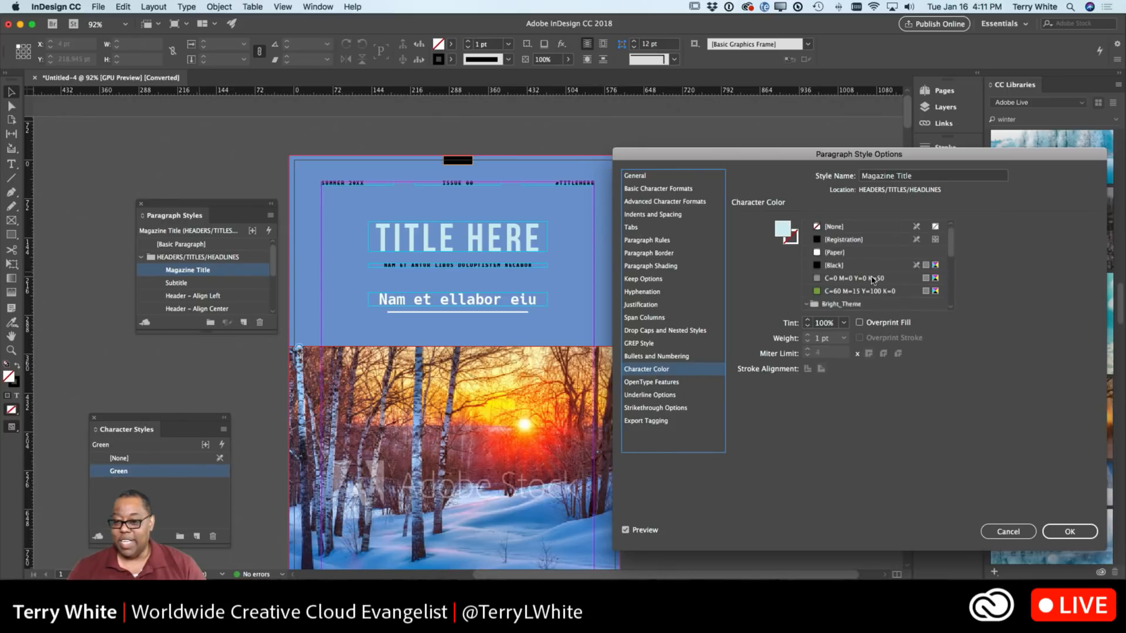
pyautogui.scroll(-2, 865, 287)
pyautogui.click(842, 280)
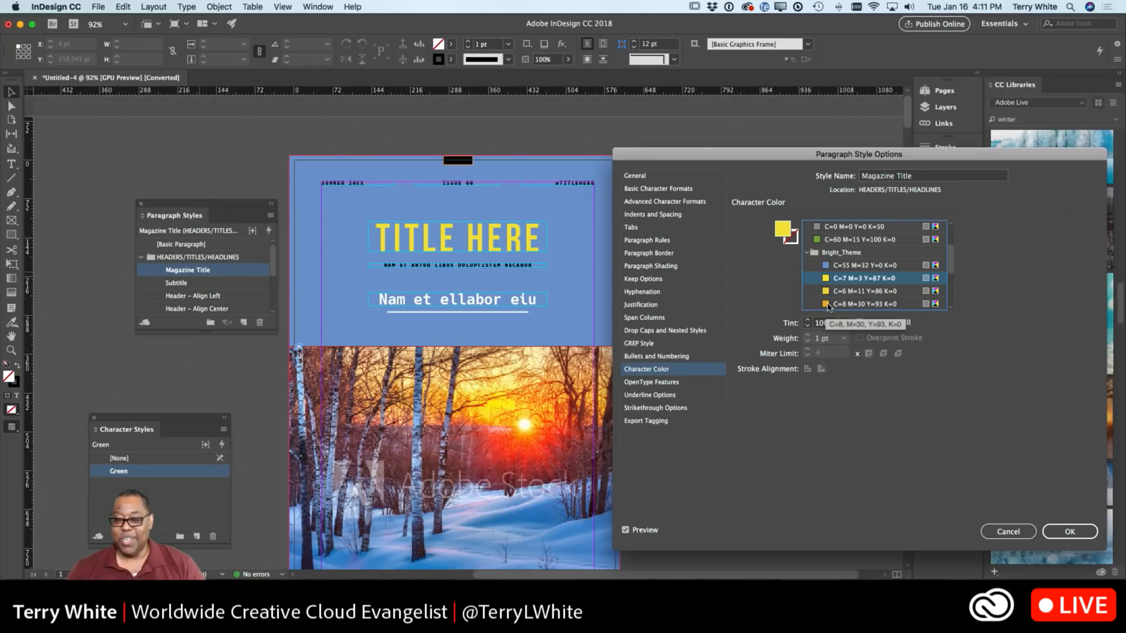
# Compare Bright_Theme's C=8 M=30 Y=93 K=0 and C=11 M=81 Y=100 K=2 on the Magazine Title style, settling on Dark_Theme's C=16 M=0 Y=4 K=0.
pyautogui.click(829, 304)
pyautogui.scroll(-3, 835, 296)
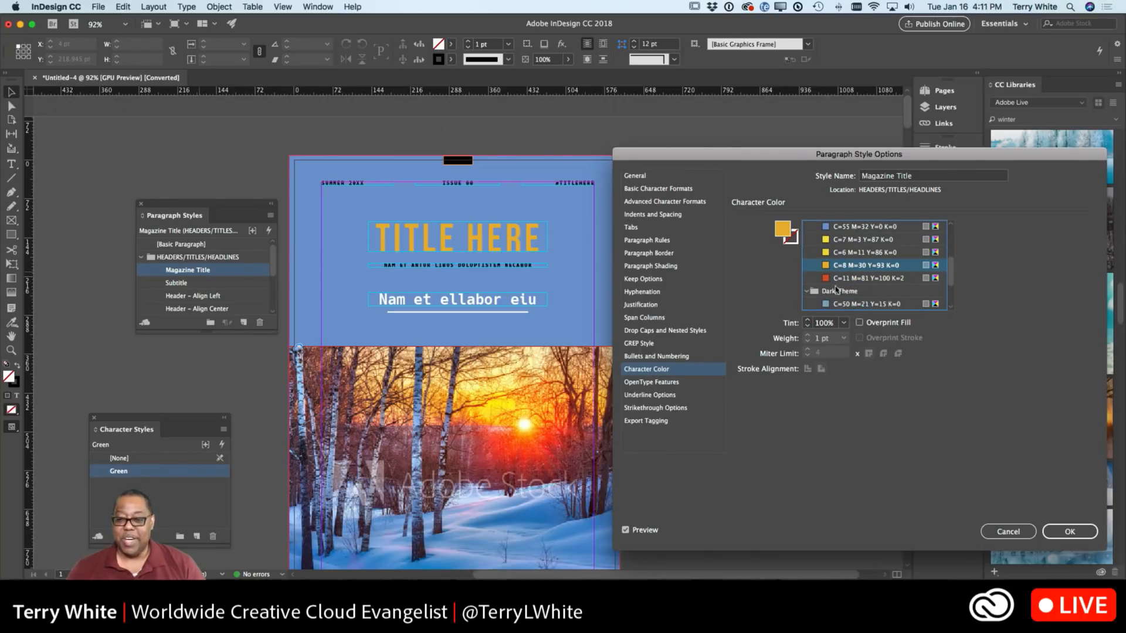
pyautogui.click(837, 281)
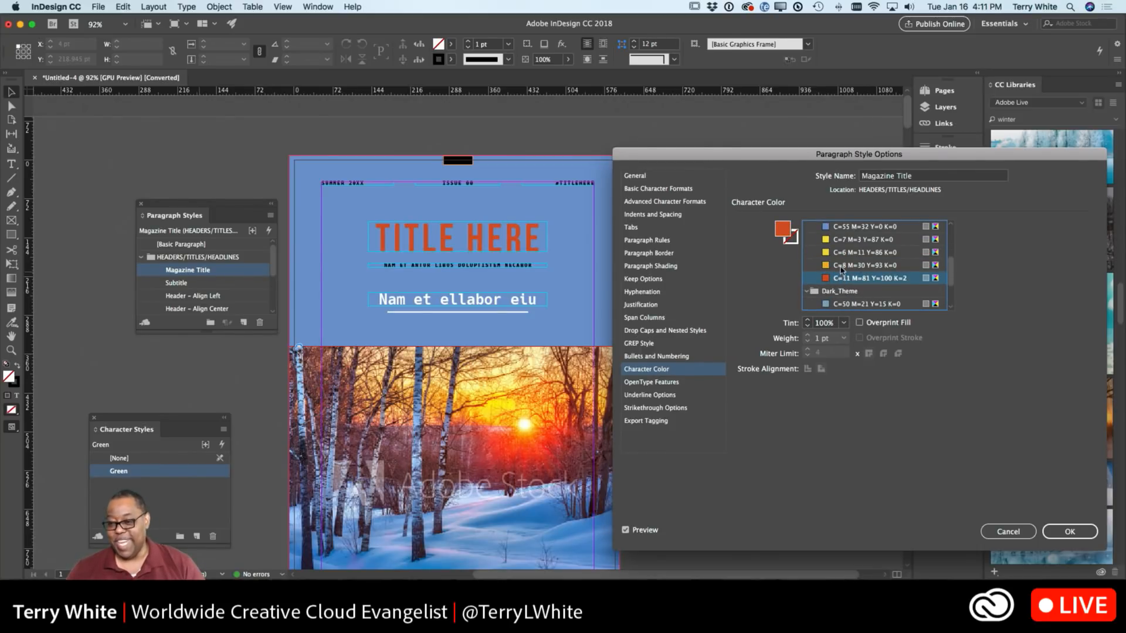
pyautogui.click(843, 267)
pyautogui.scroll(-3, 843, 291)
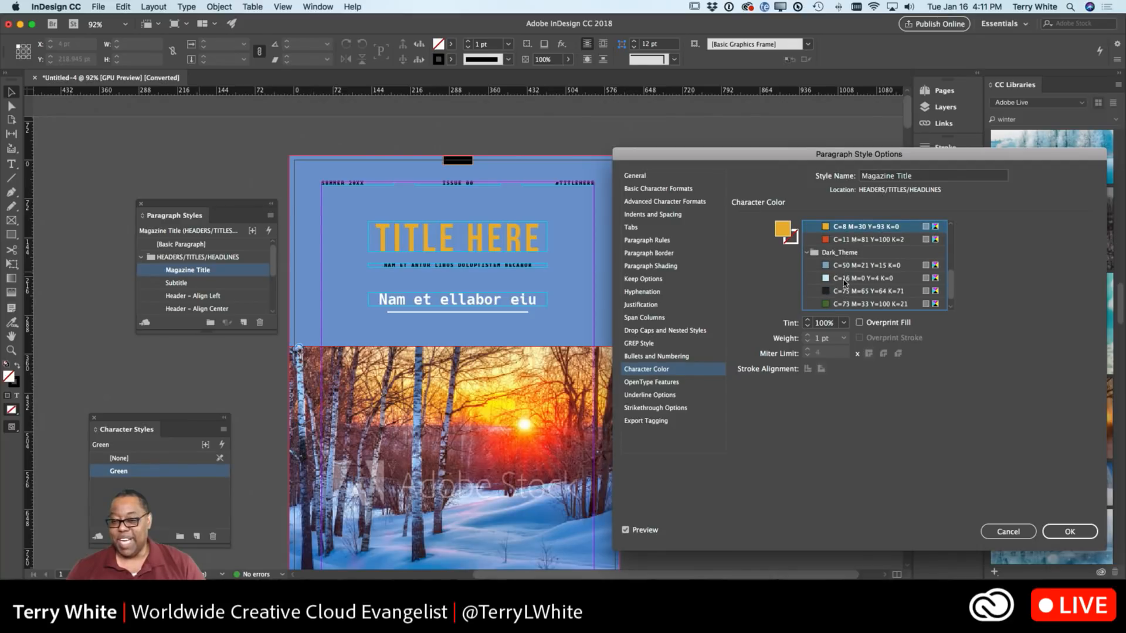
pyautogui.click(843, 279)
pyautogui.click(1069, 531)
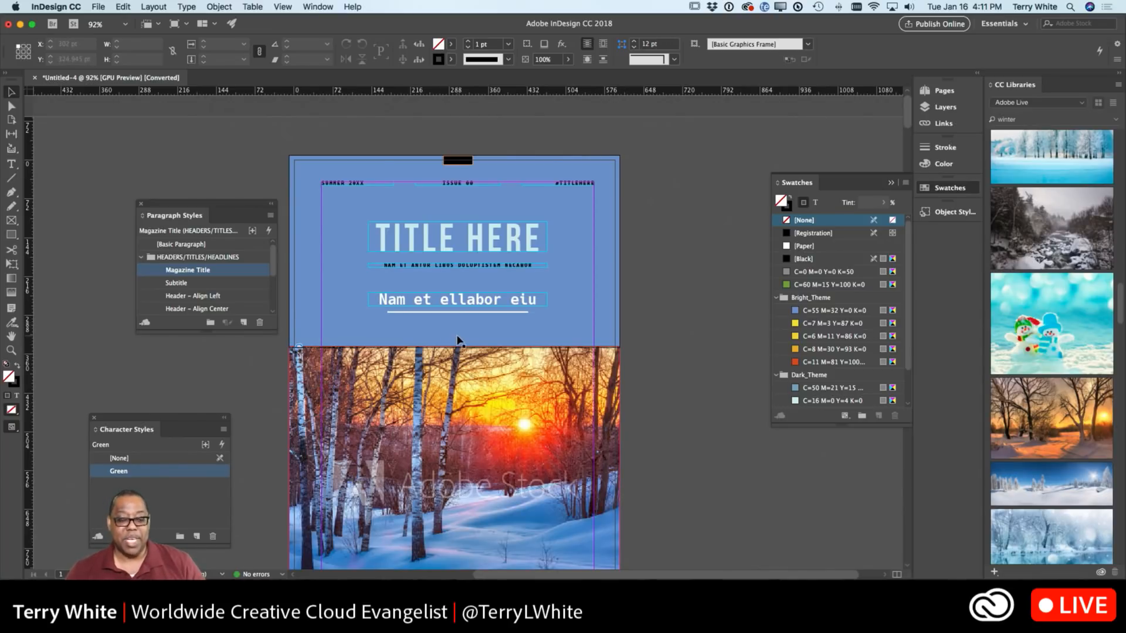
# Place the winter stock photo of socked feet by a fireplace on the pasteboard beside the cover, about 534 × 356 pt, clear of the Paragraph Styles panel.
pyautogui.scroll(-5, 454, 337)
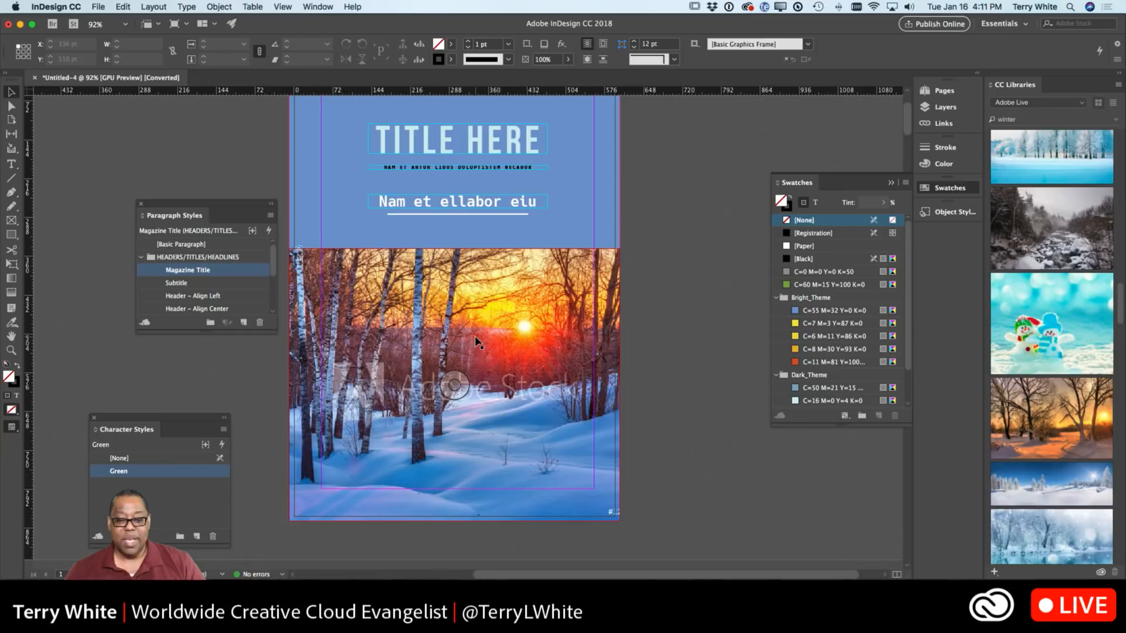
pyautogui.moveTo(1016, 413)
pyautogui.scroll(-10, 1016, 413)
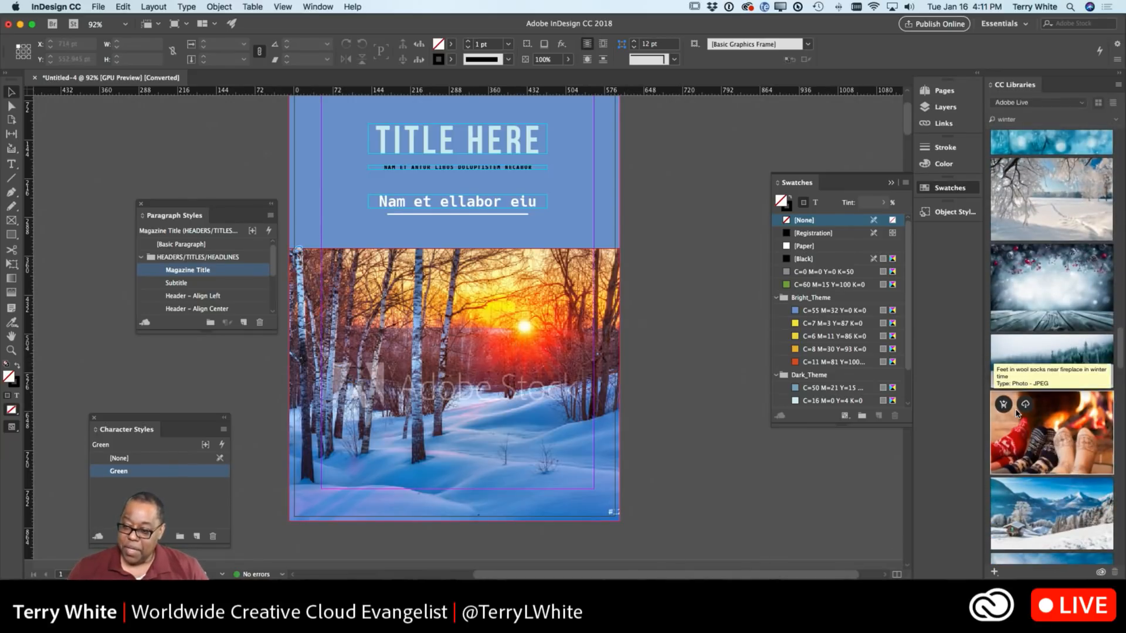
pyautogui.scroll(-2, 1016, 413)
pyautogui.scroll(-10, 1016, 412)
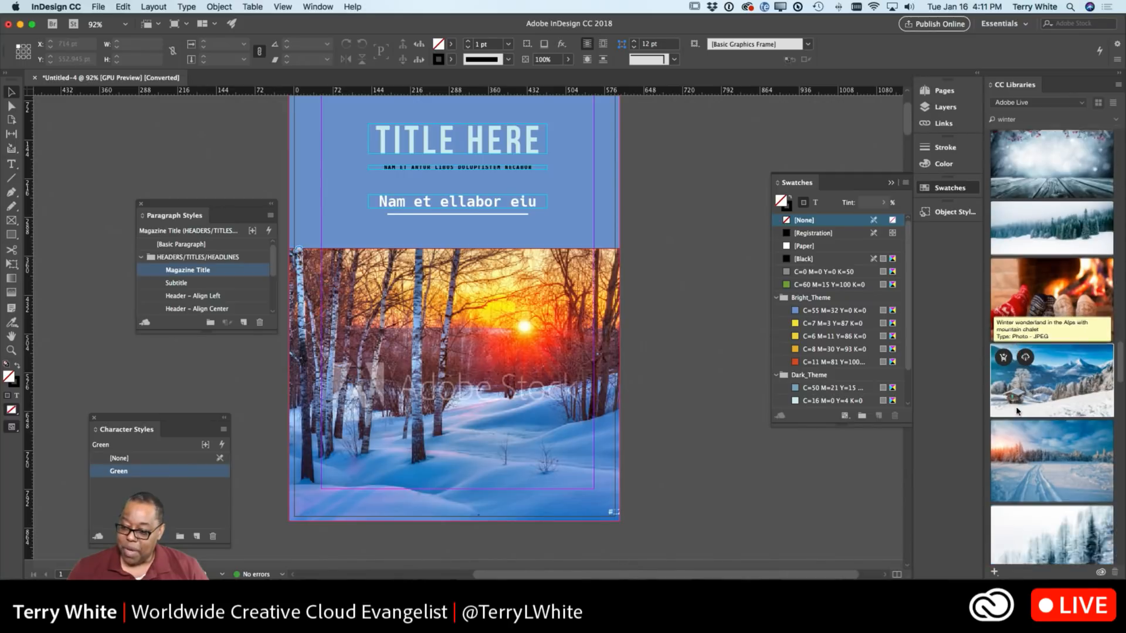
pyautogui.scroll(-10, 1015, 411)
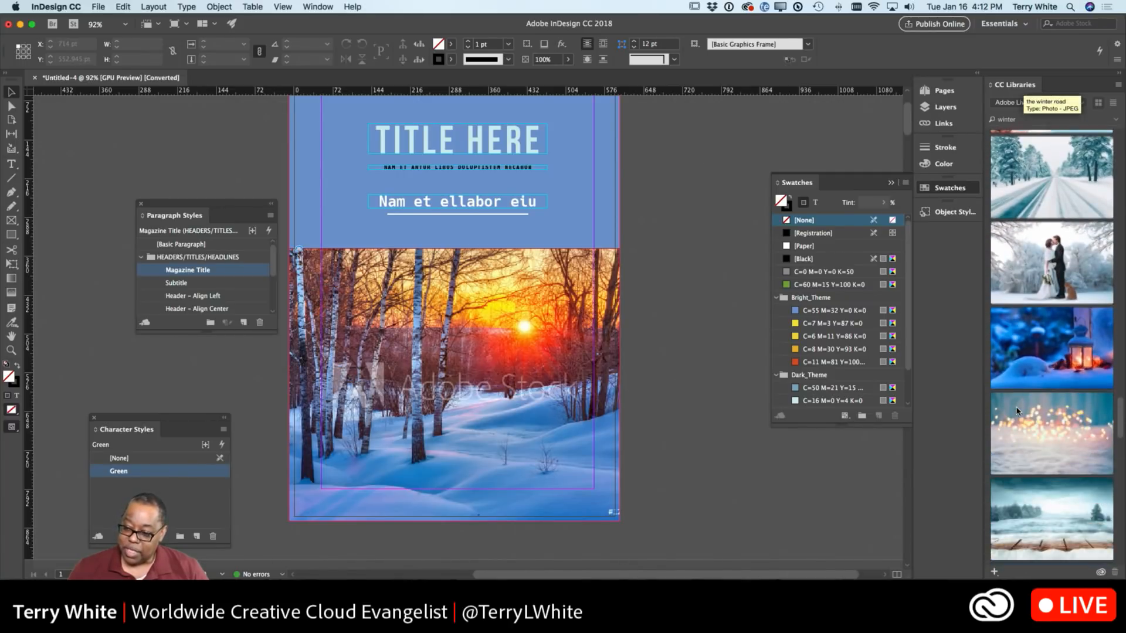
pyautogui.scroll(-10, 1017, 411)
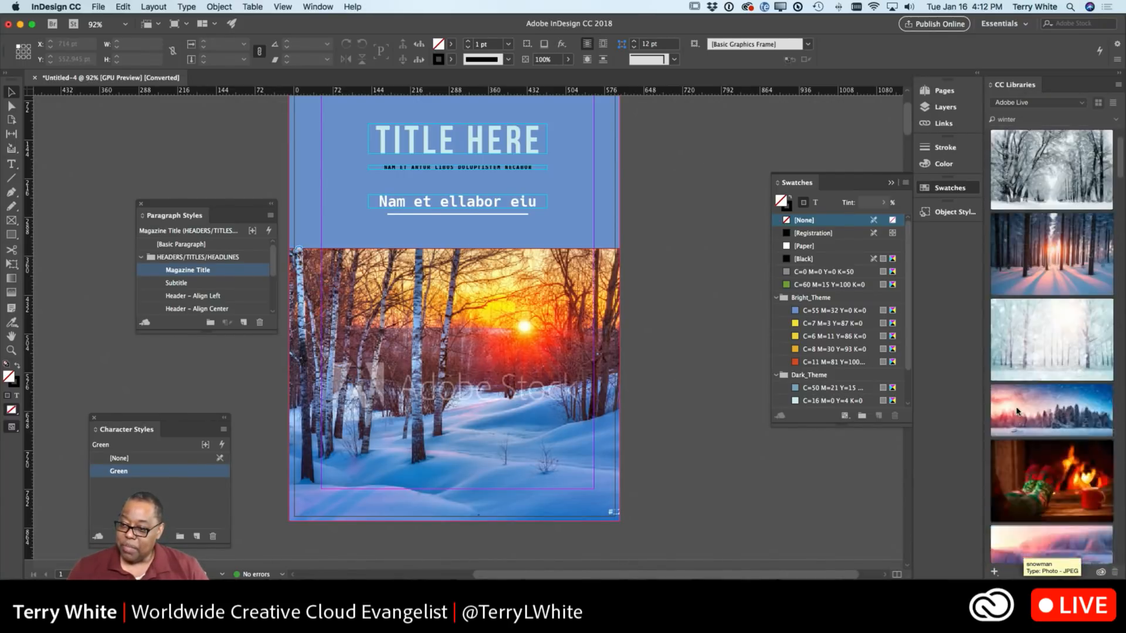
pyautogui.moveTo(1016, 327); pyautogui.dragTo(652, 351)
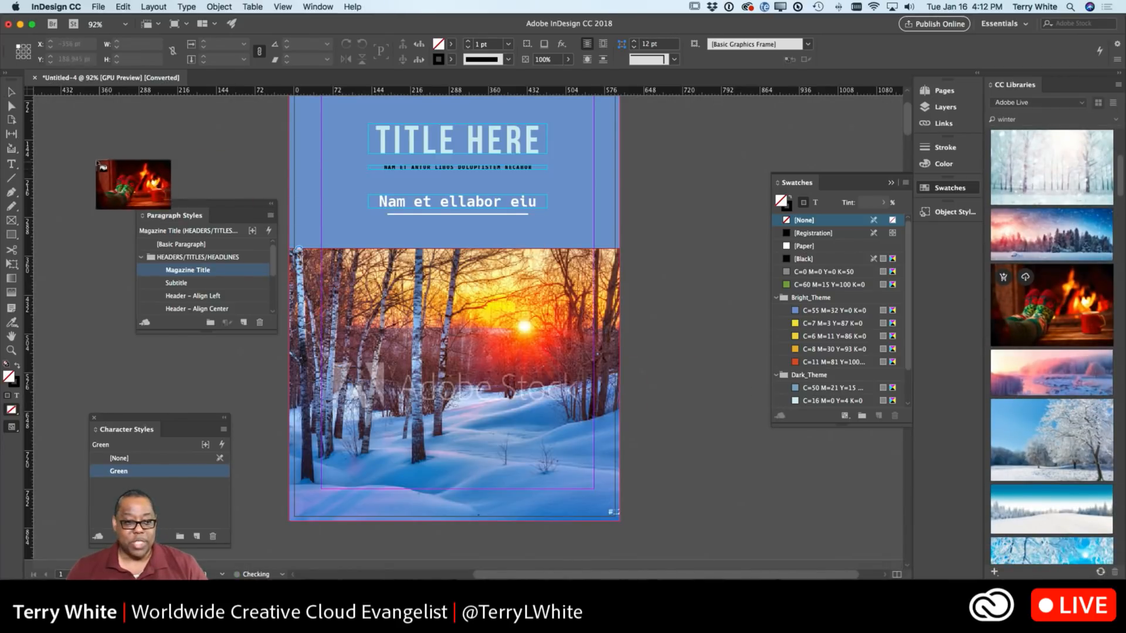
pyautogui.moveTo(57, 137); pyautogui.dragTo(344, 328)
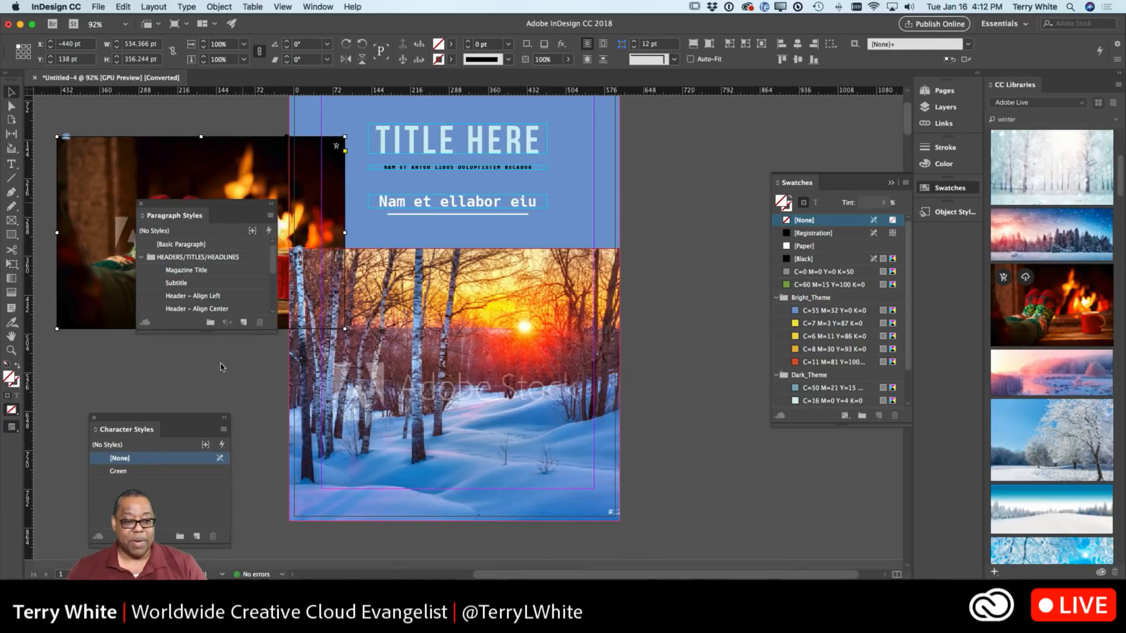
pyautogui.moveTo(219, 211); pyautogui.dragTo(173, 369)
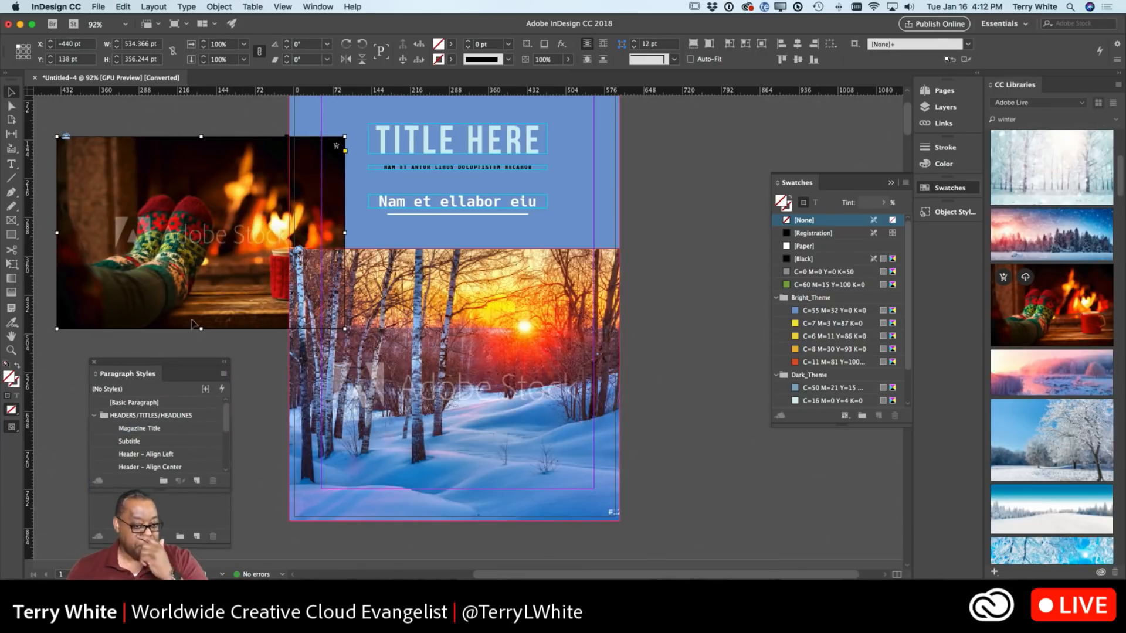
pyautogui.moveTo(226, 292); pyautogui.dragTo(167, 298)
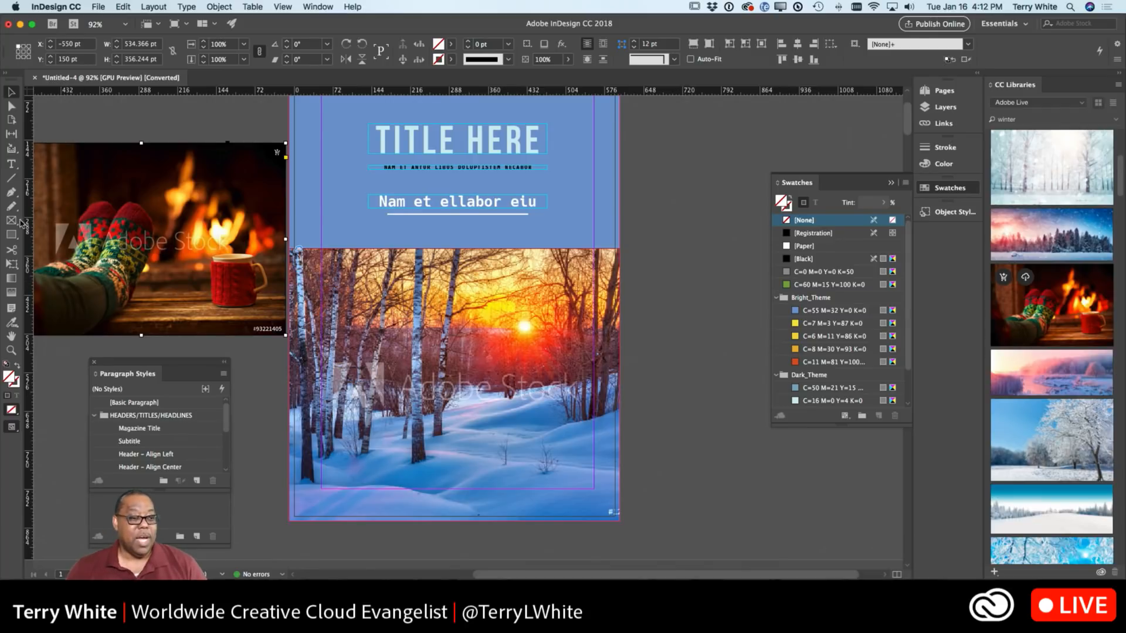
# Extract a colour theme from the fireplace photo, choose its Colorful variant, and add it to the current CC Library.
pyautogui.click(11, 322)
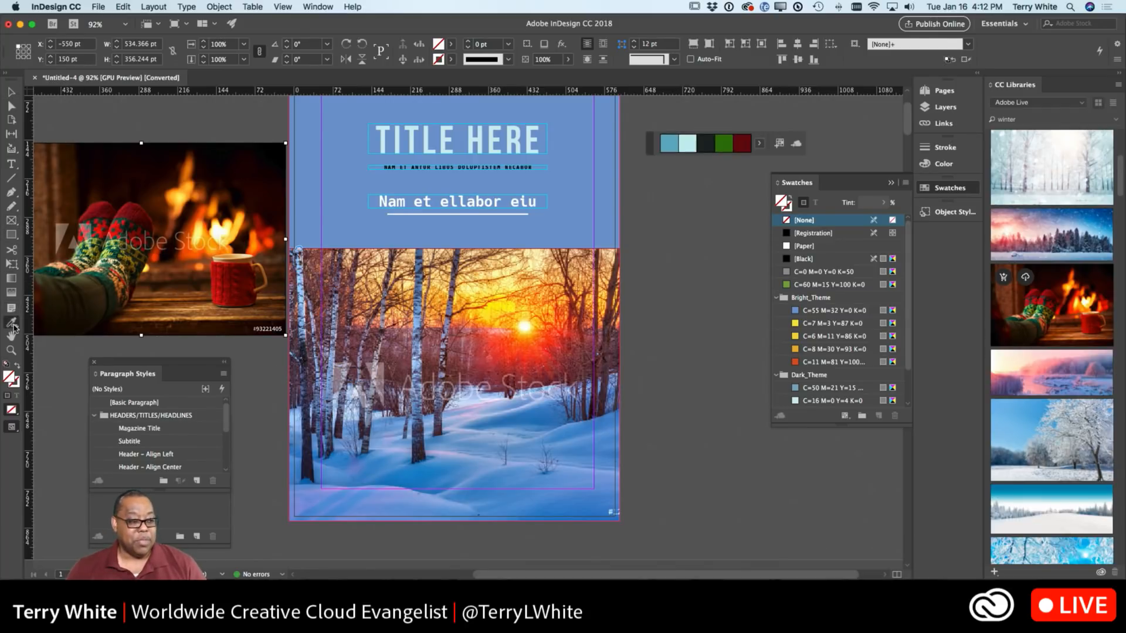
pyautogui.click(203, 223)
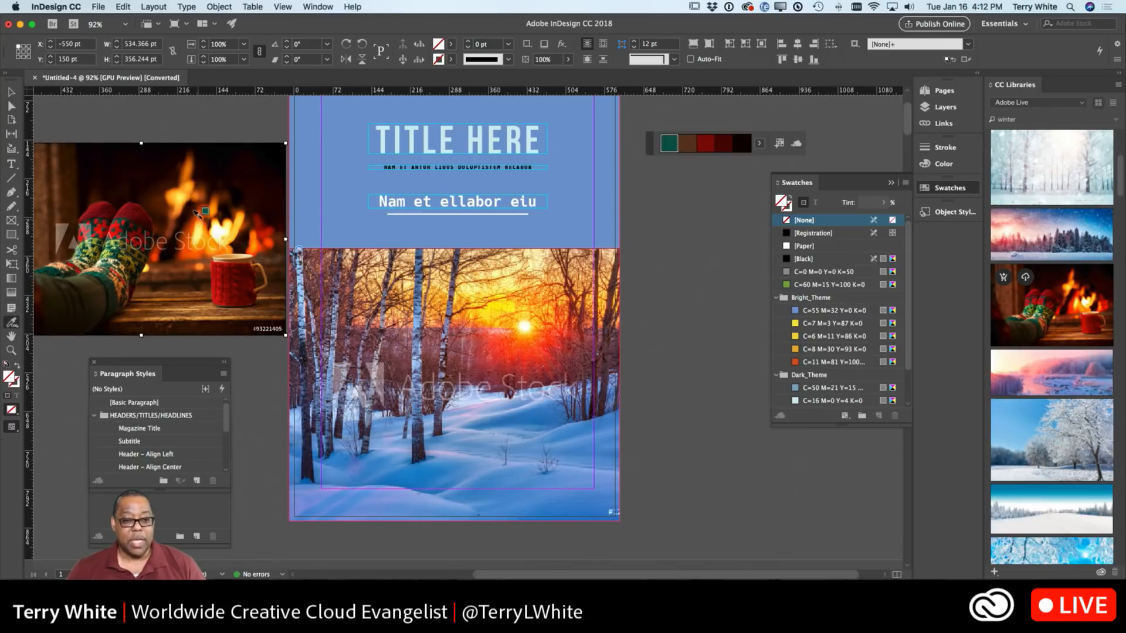
pyautogui.click(759, 143)
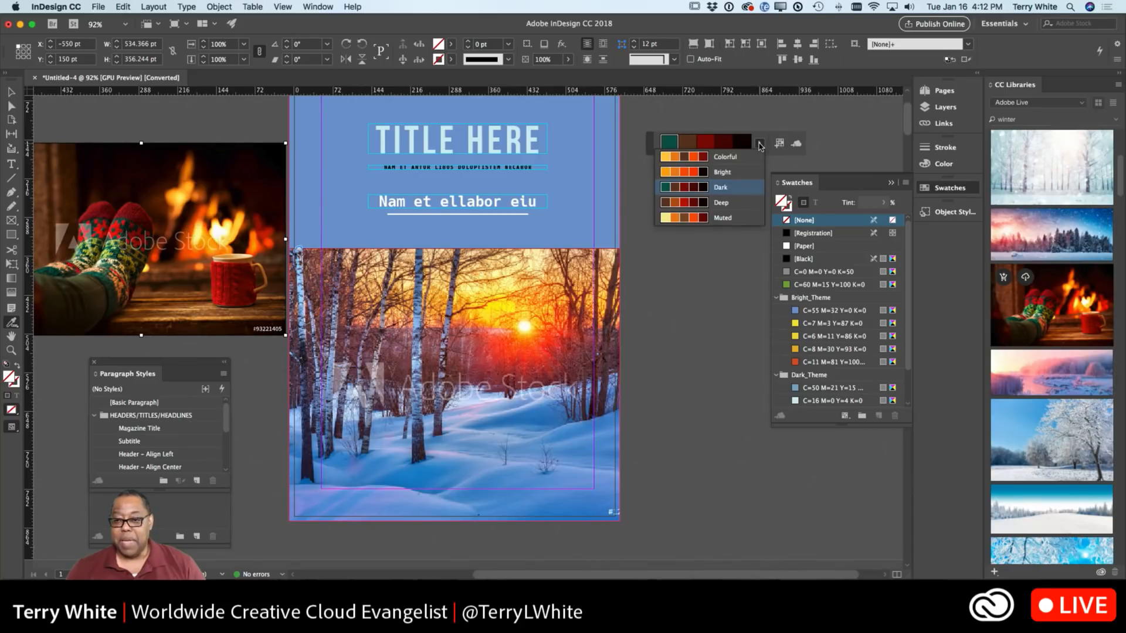
pyautogui.click(731, 159)
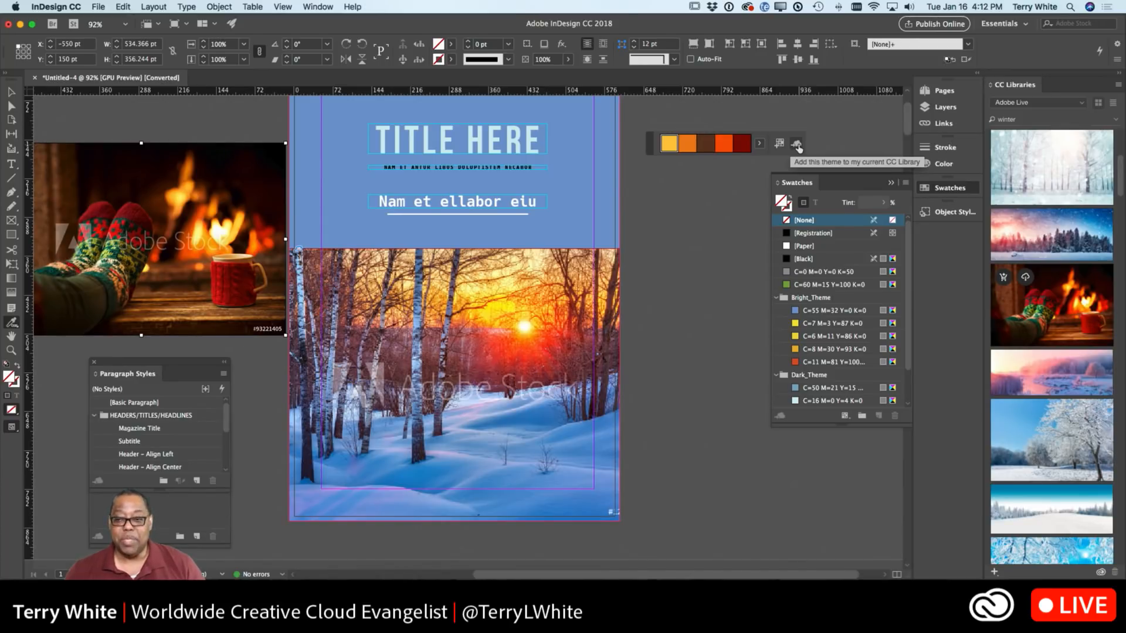
pyautogui.click(797, 145)
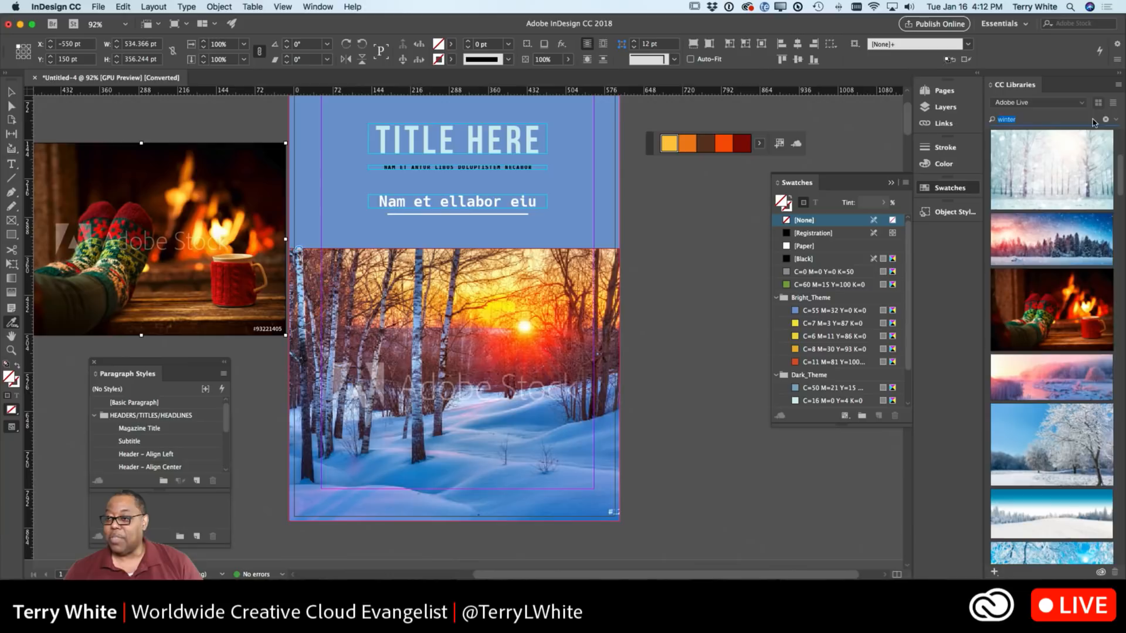
# Clear the winter search to check the colour themes saved in the Adobe Live library, and switch to Photoshop.
pyautogui.click(1103, 120)
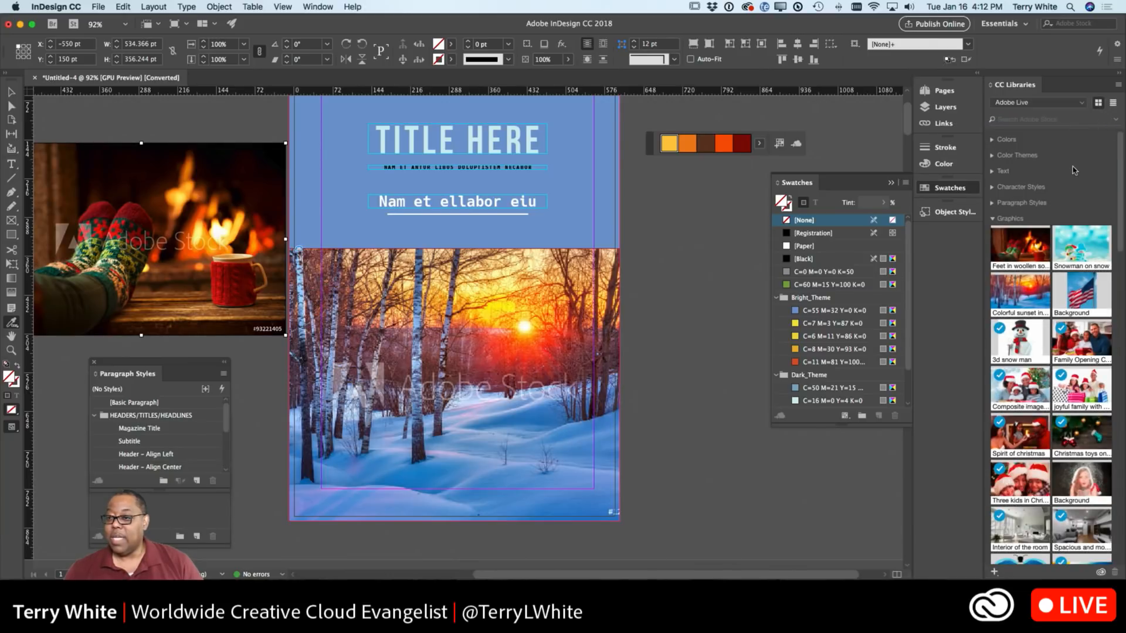
pyautogui.click(993, 156)
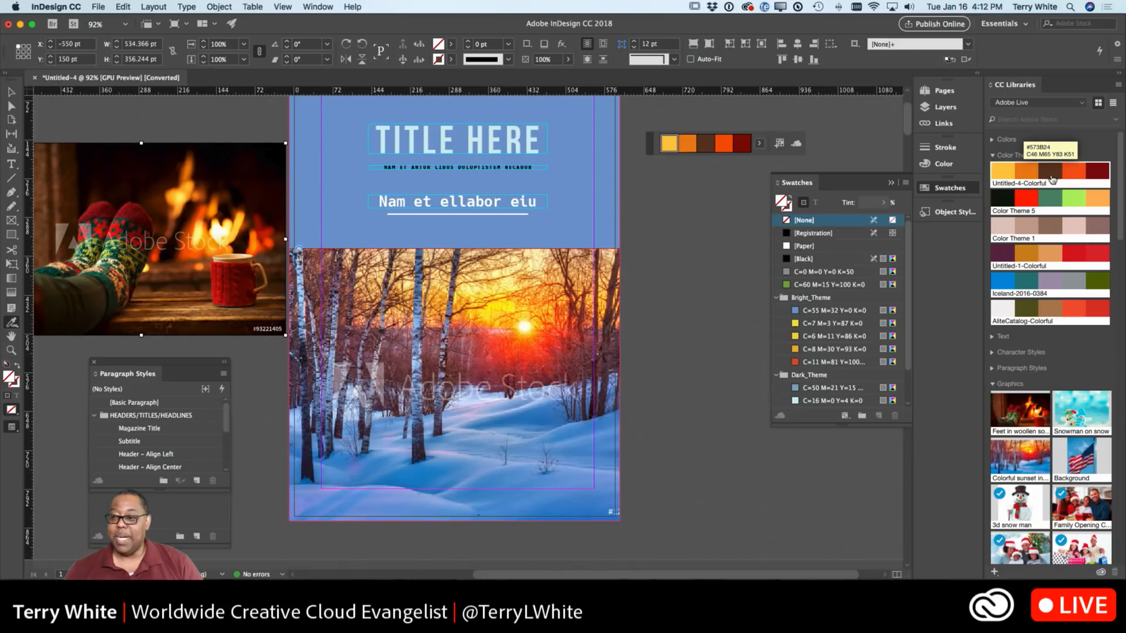
pyautogui.moveTo(1041, 184); pyautogui.dragTo(733, 319)
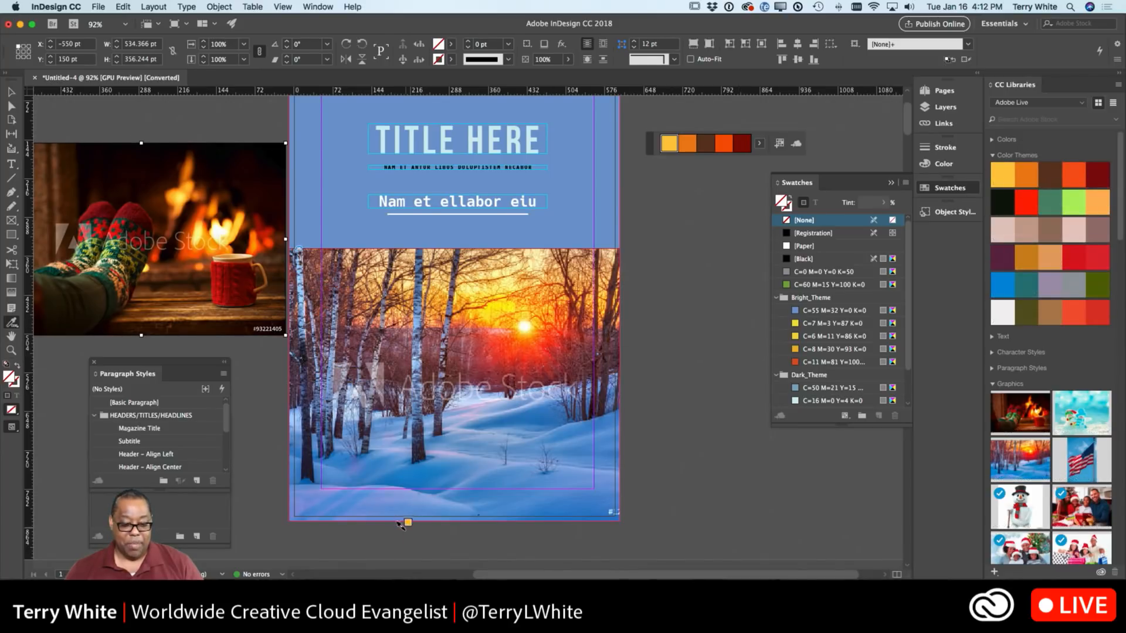
pyautogui.click(366, 609)
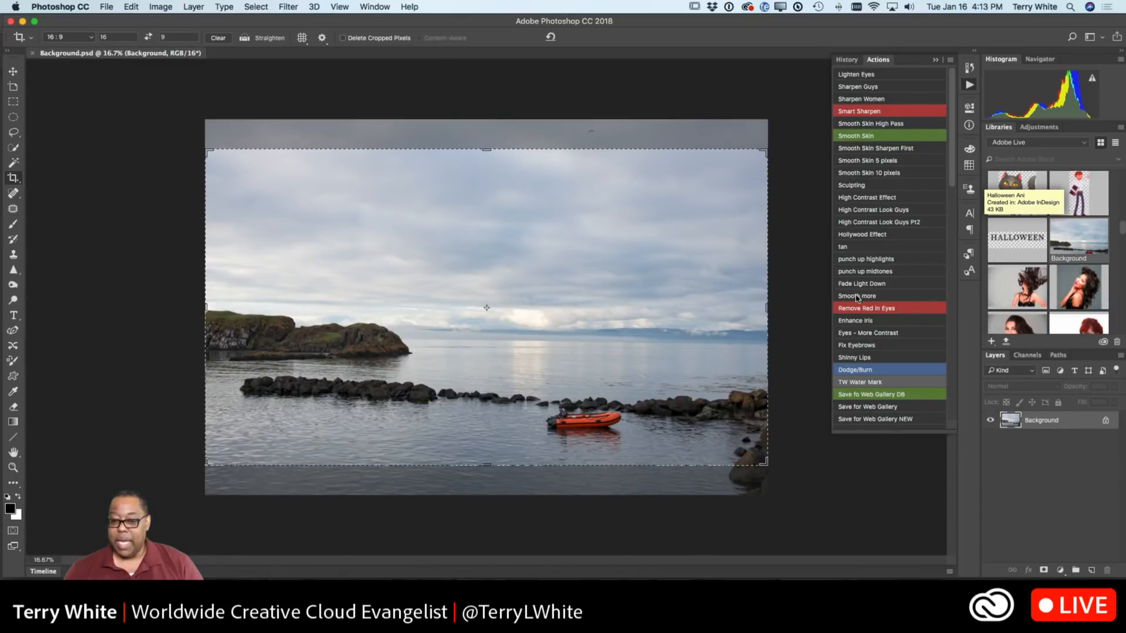
# Rename the Untitled-4-Colorful colour theme in the Adobe Live library as Winter by the Fireplace.
pyautogui.press('v')
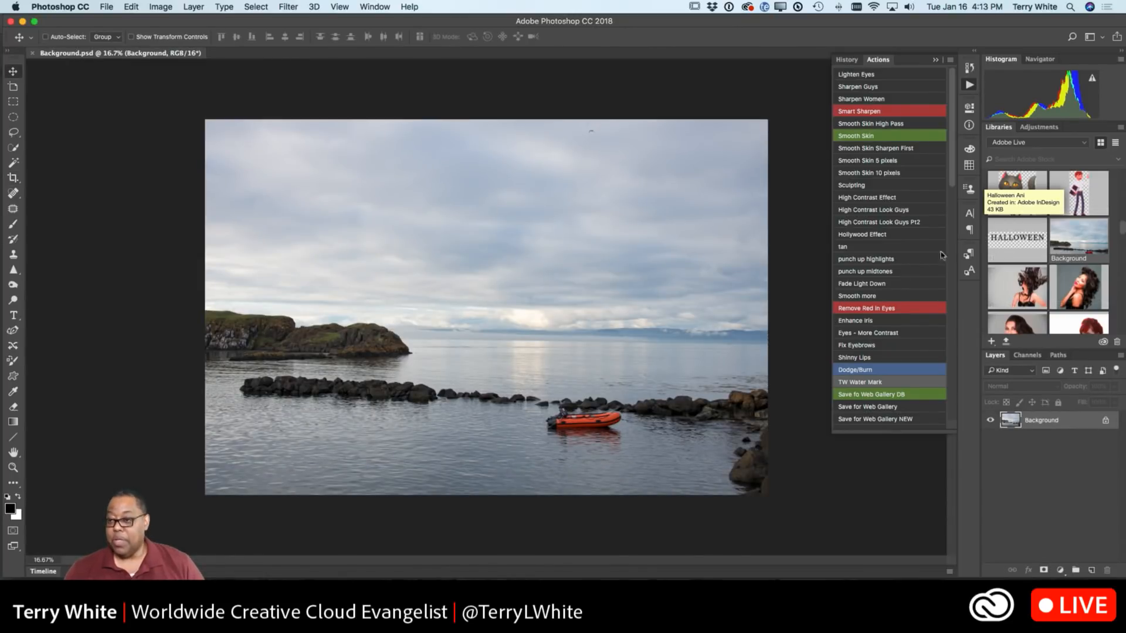
pyautogui.scroll(5, 1048, 185)
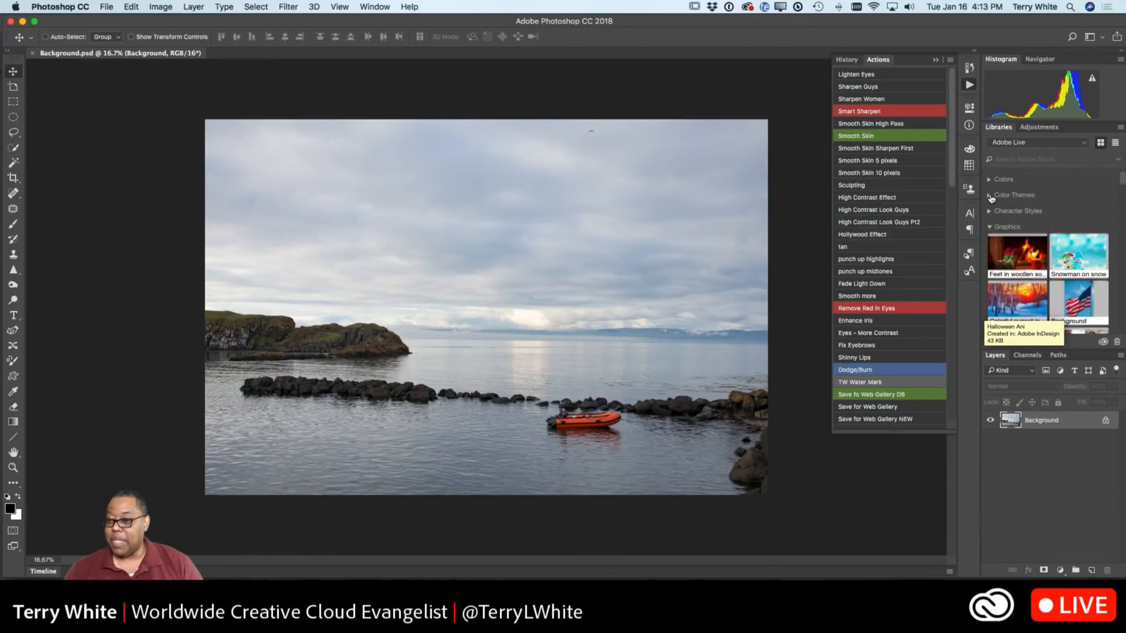
pyautogui.click(992, 198)
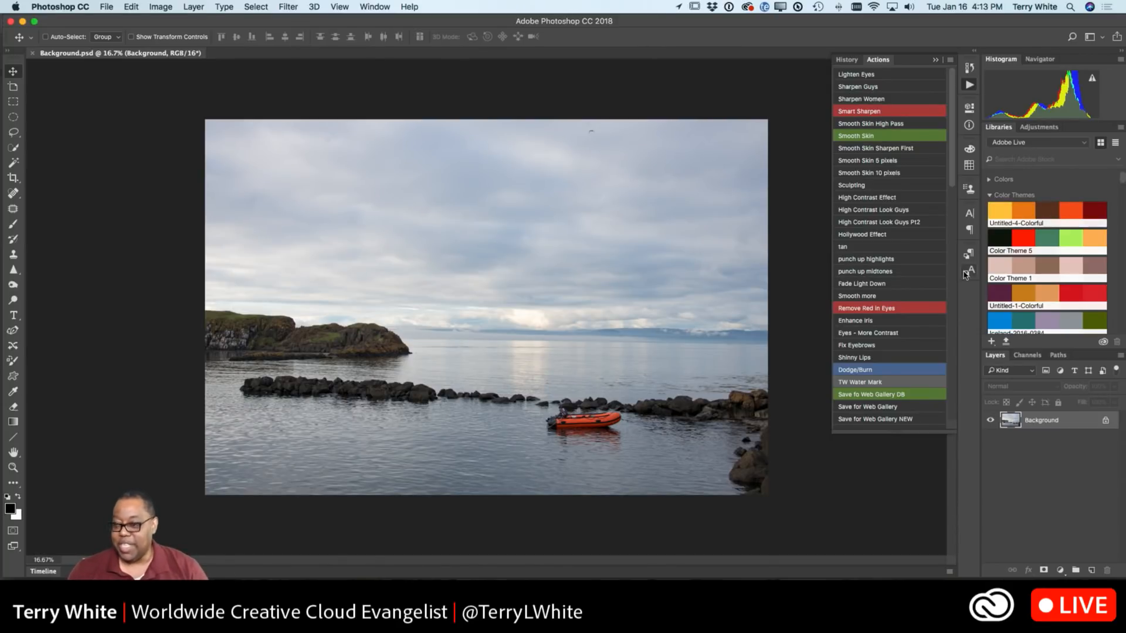
pyautogui.click(1008, 224)
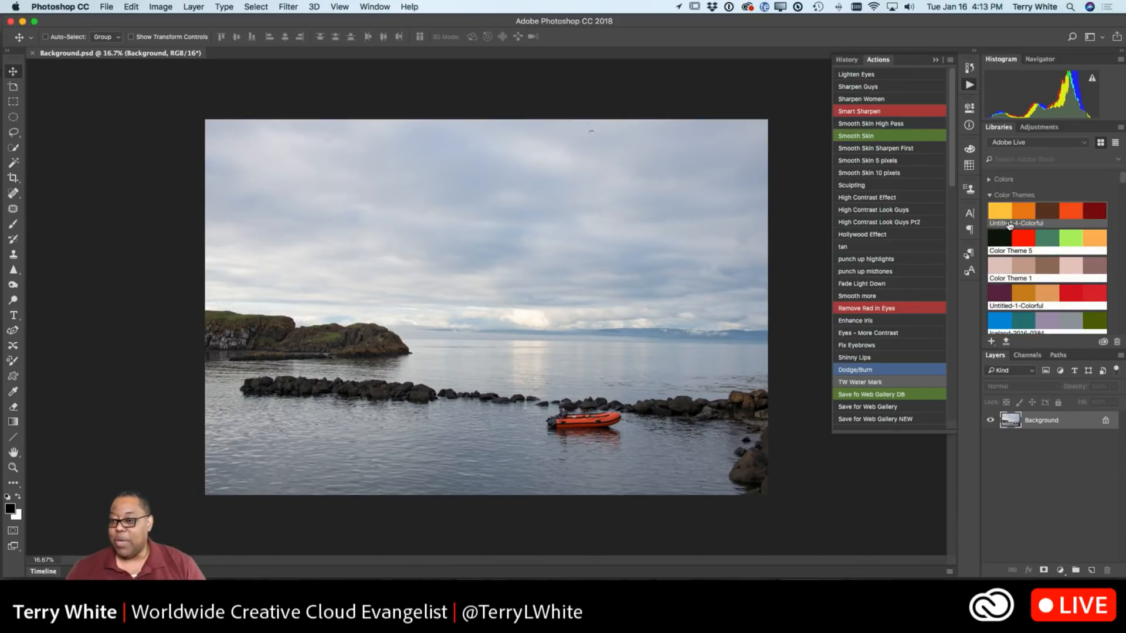
pyautogui.rightClick(1008, 225)
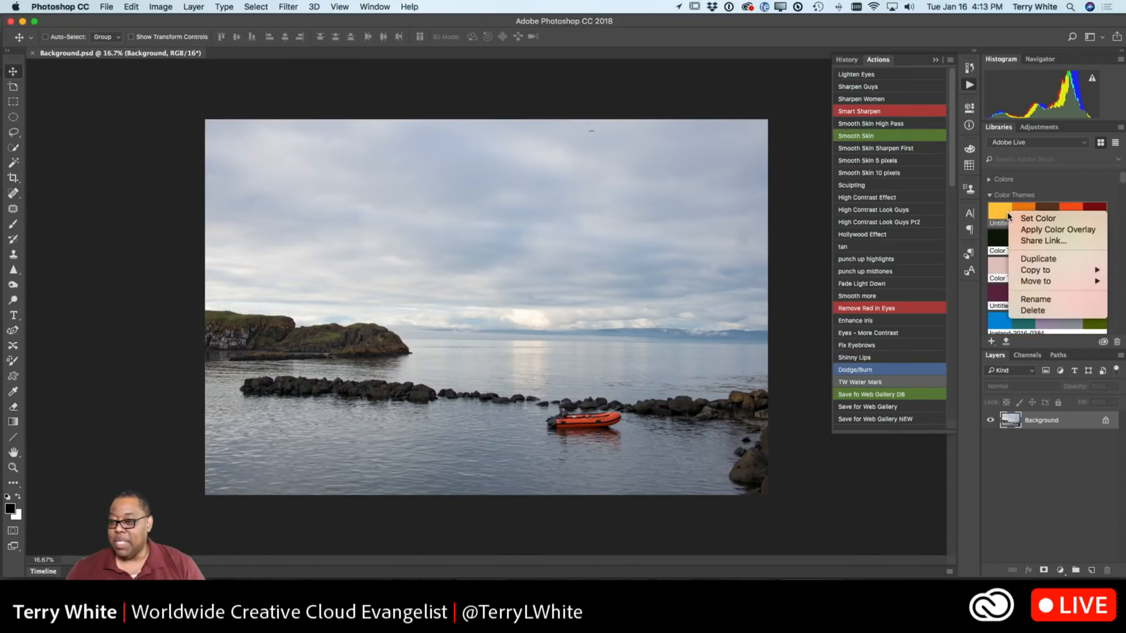
pyautogui.click(1033, 299)
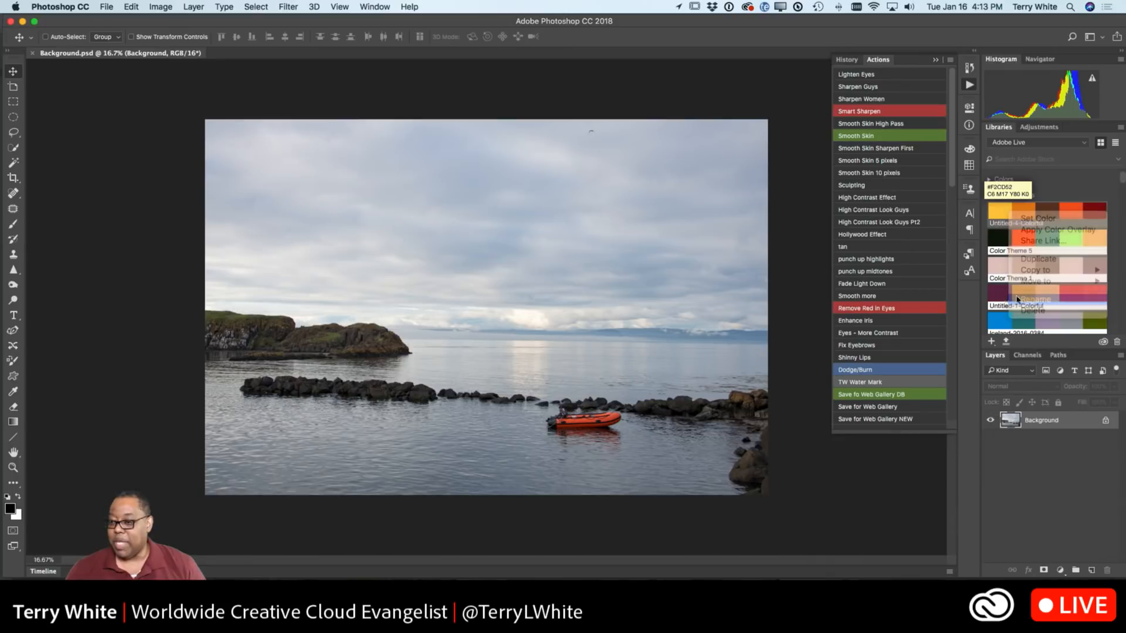
pyautogui.write('Winter by the Fire')
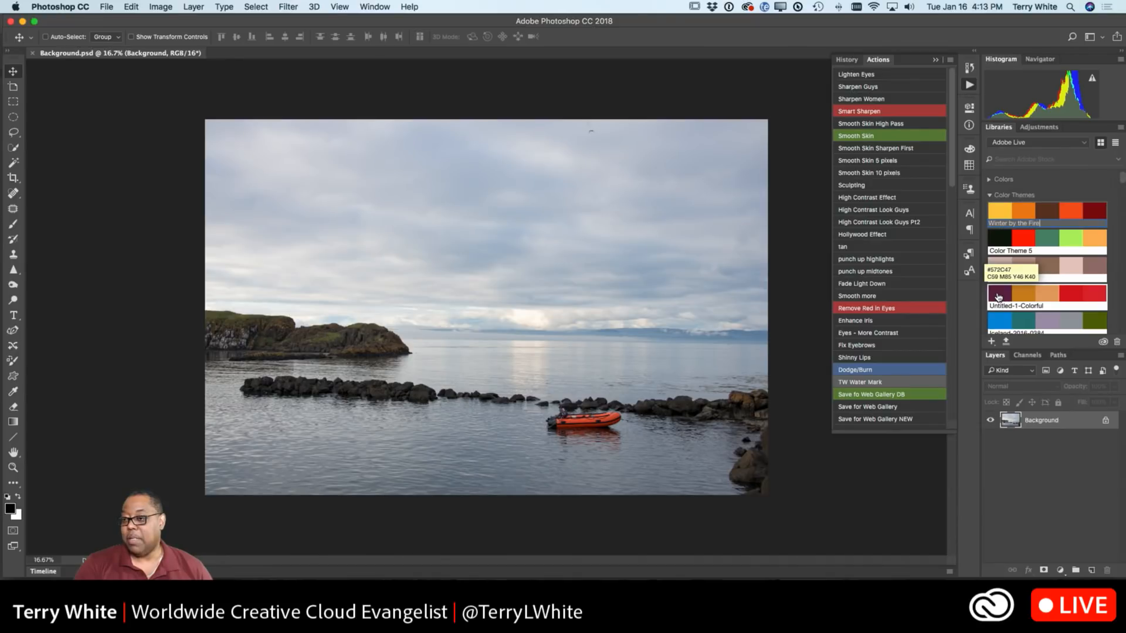
pyautogui.write('place')
pyautogui.press('Return')
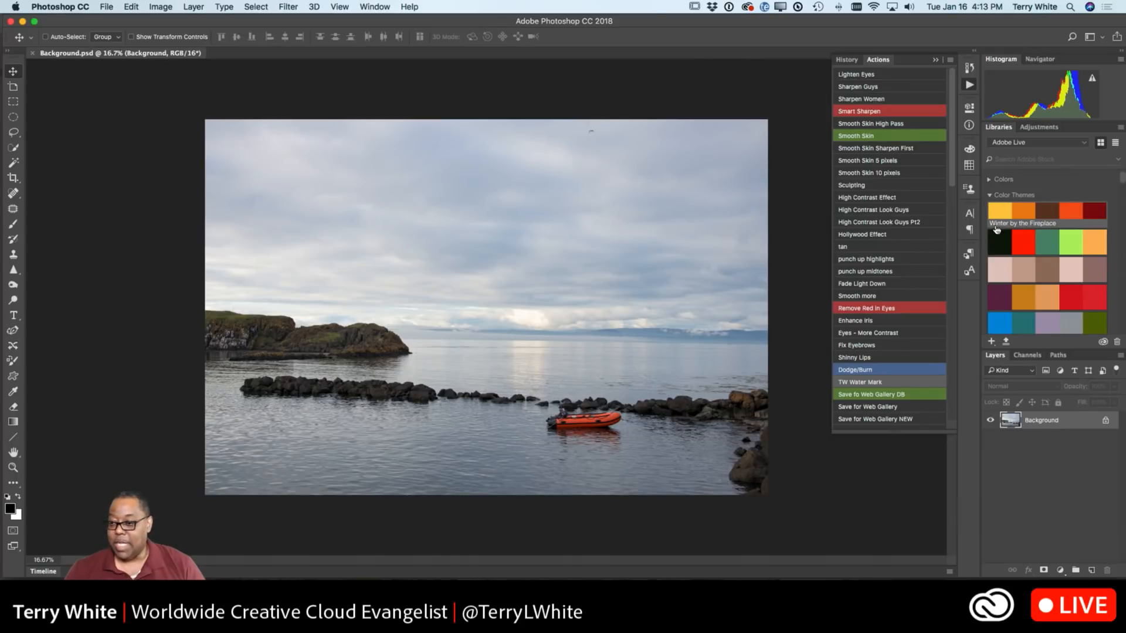
# Set the foreground to the second, orange colour of Winter by the Fireplace and add the text "Colors by InDesign" in the sky.
pyautogui.click(1029, 214)
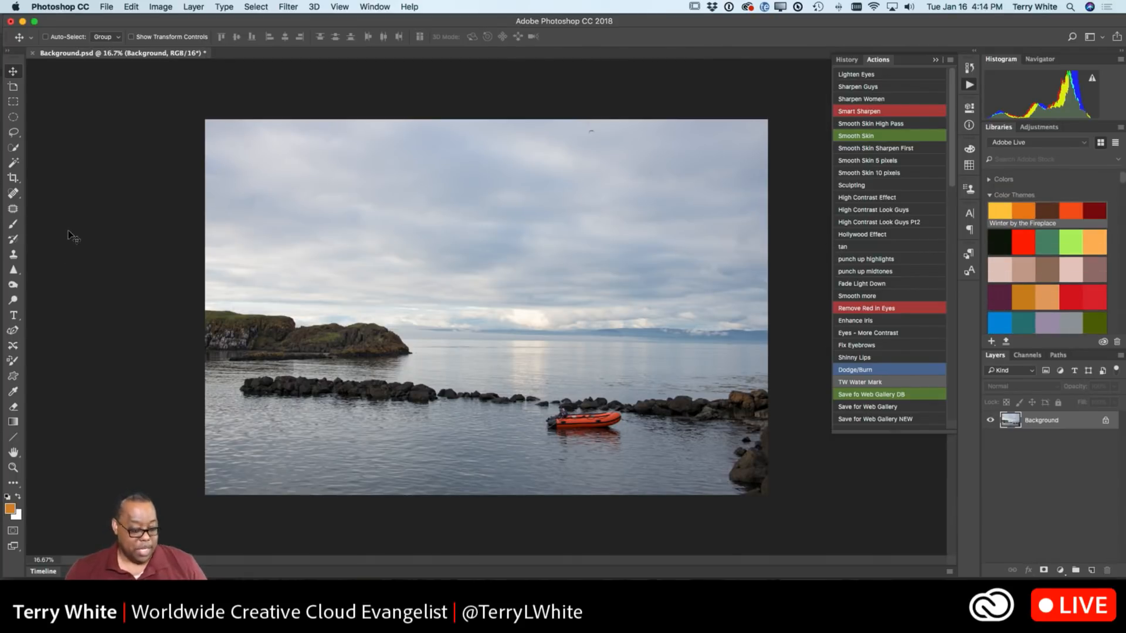
pyautogui.press('t')
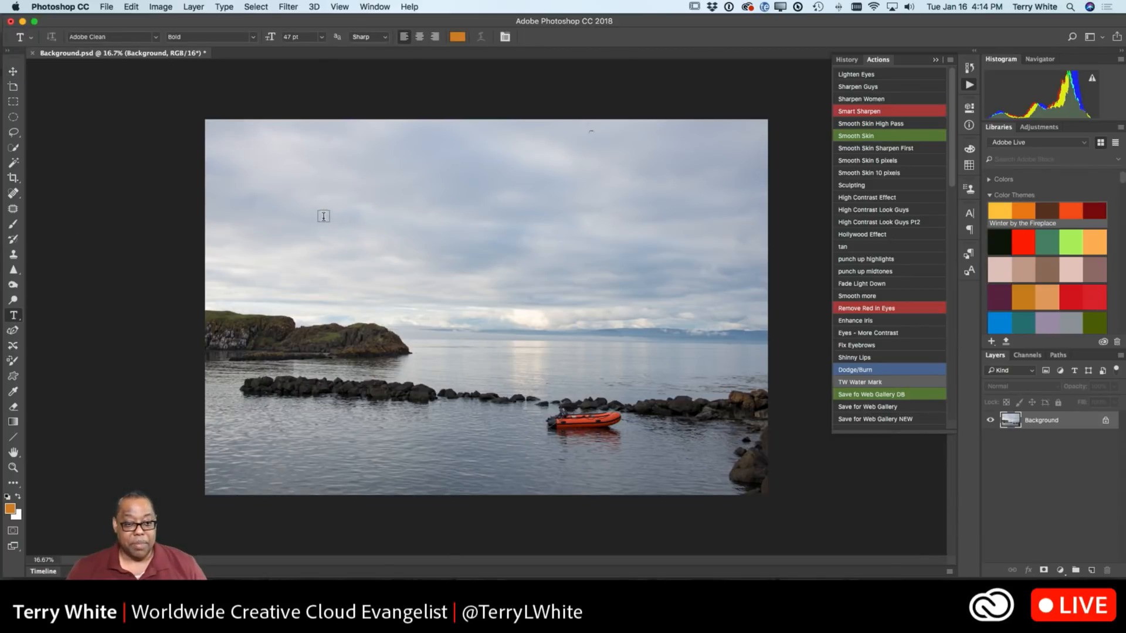
pyautogui.click(321, 212)
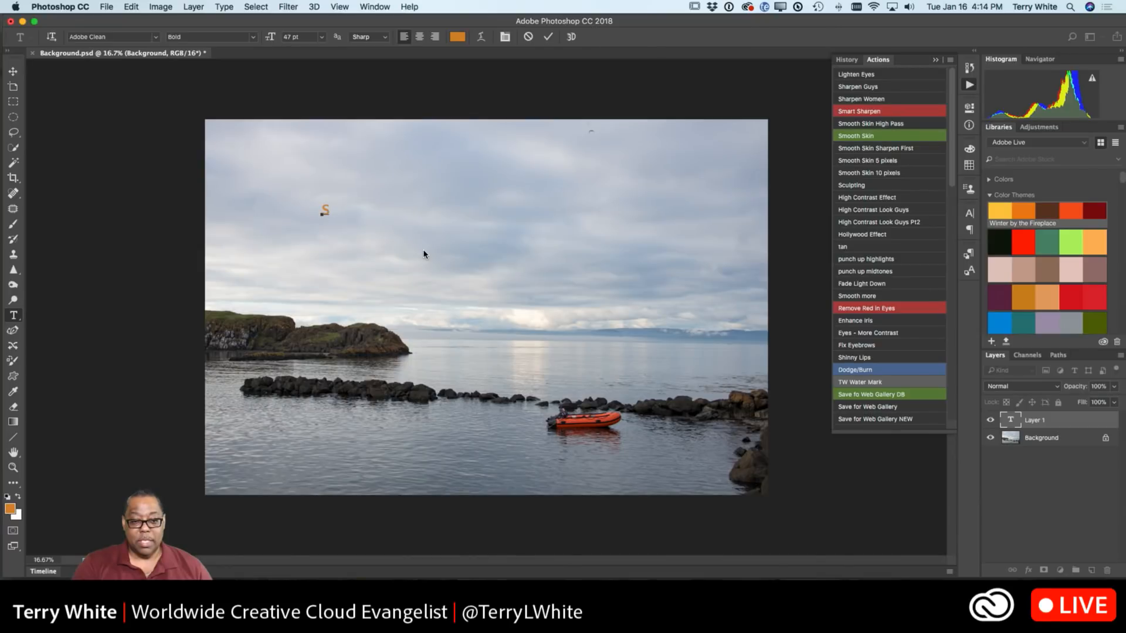
pyautogui.write('Colros')
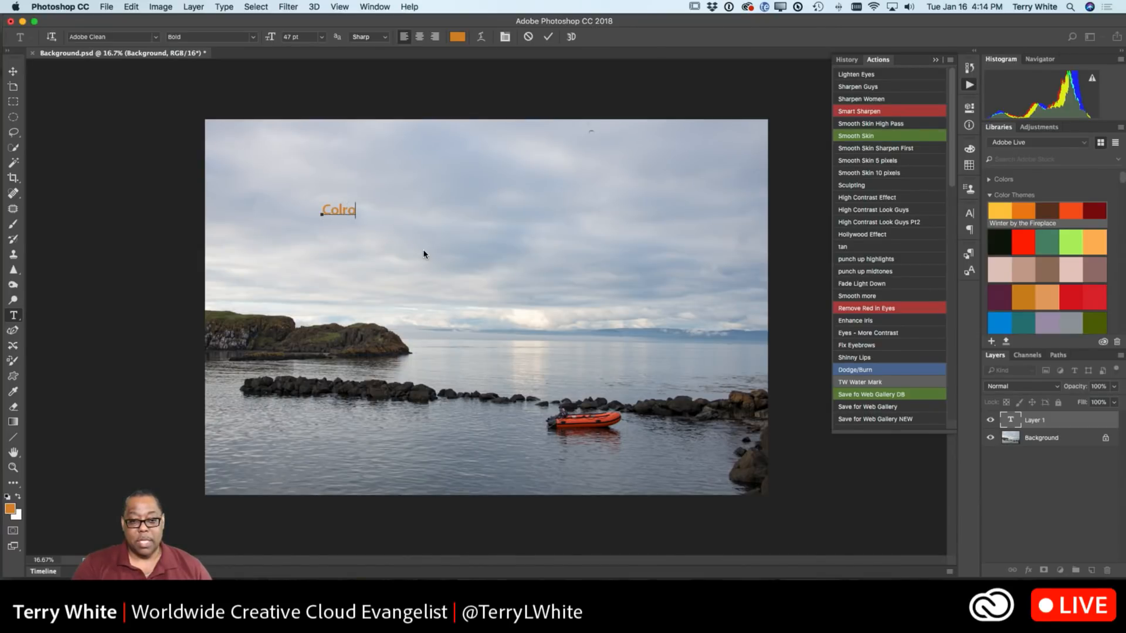
pyautogui.press('BackSpace')
pyautogui.press('BackSpace')
pyautogui.press('BackSpace')
pyautogui.write('ors by')
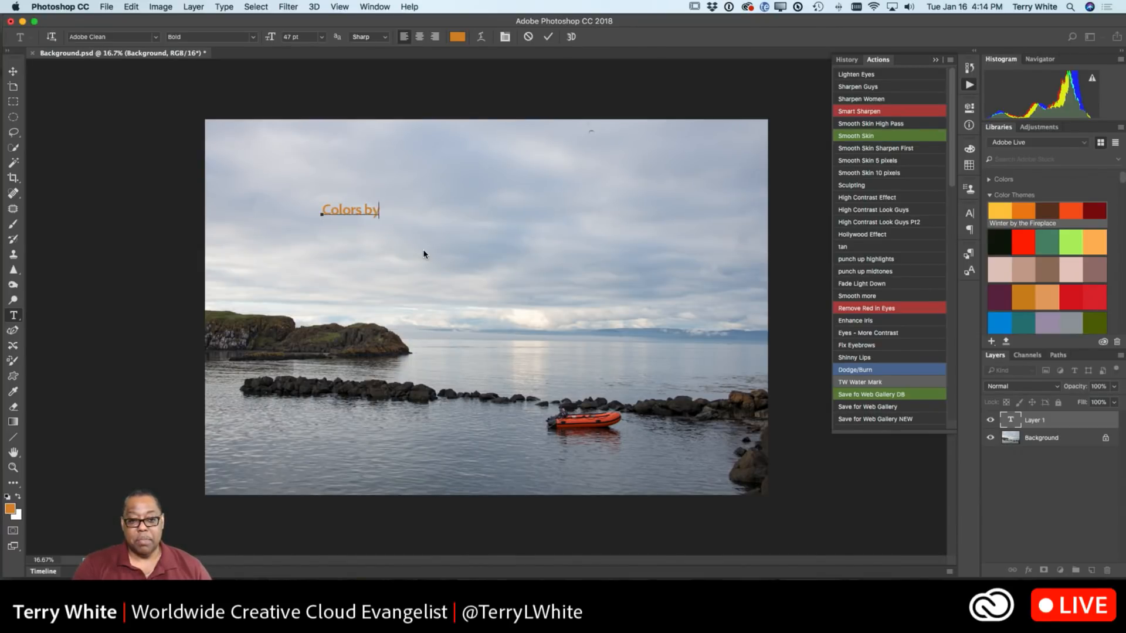
pyautogui.write(' InDesign')
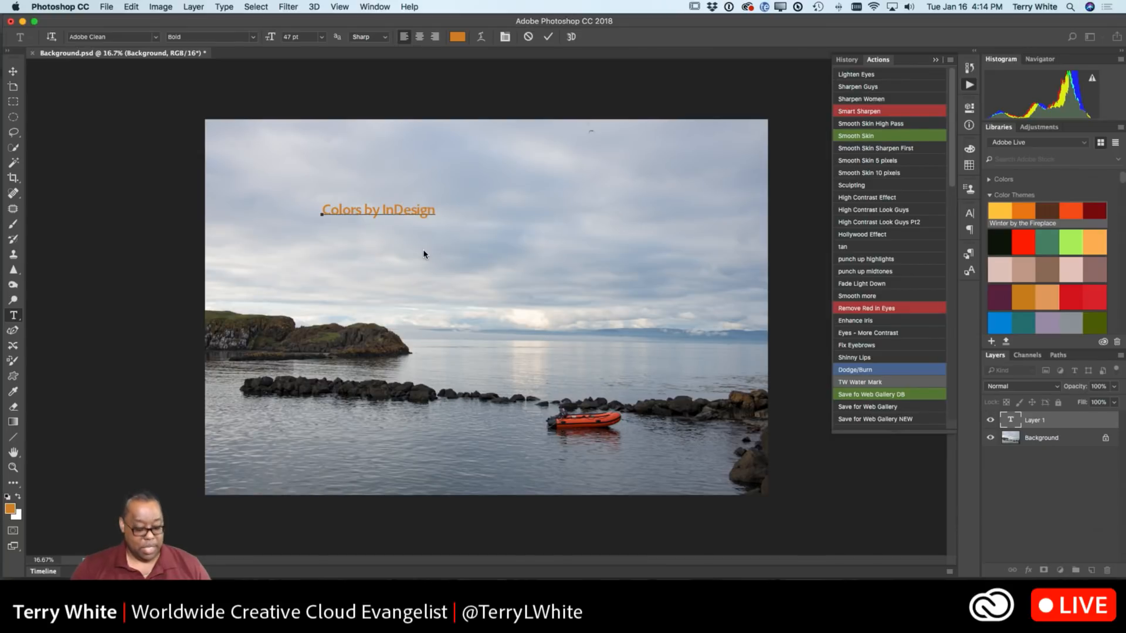
# Scale the "Colors by InDesign" text up to about 145 pt and move it up and left in the sky.
pyautogui.press('super')
pyautogui.moveTo(436, 219); pyautogui.dragTo(662, 343)
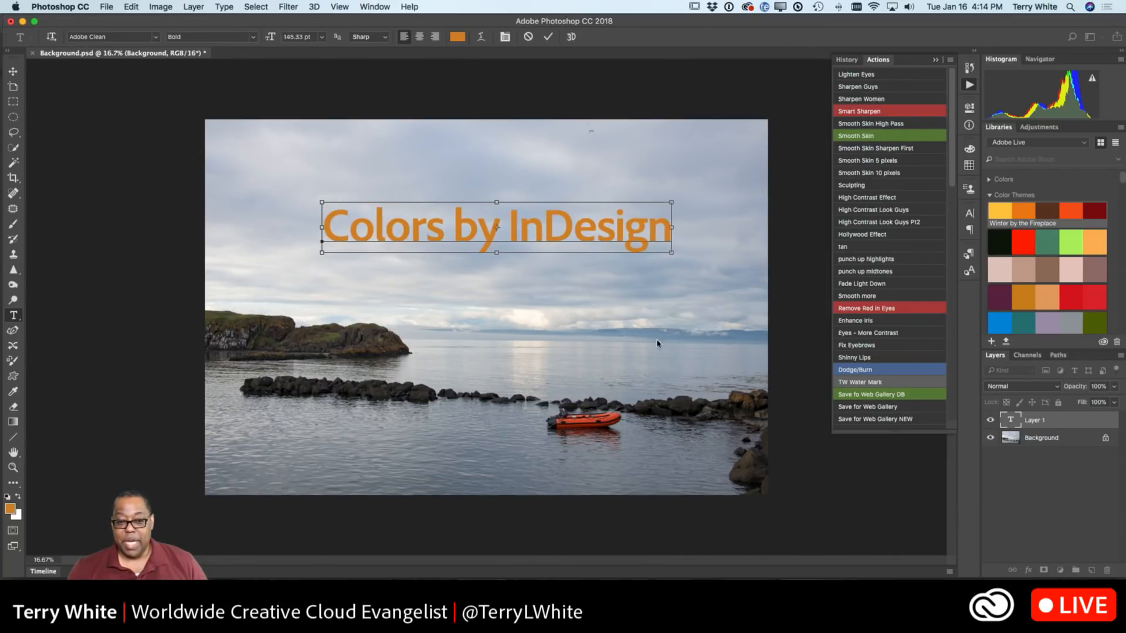
pyautogui.click(12, 71)
pyautogui.moveTo(381, 233); pyautogui.dragTo(297, 211)
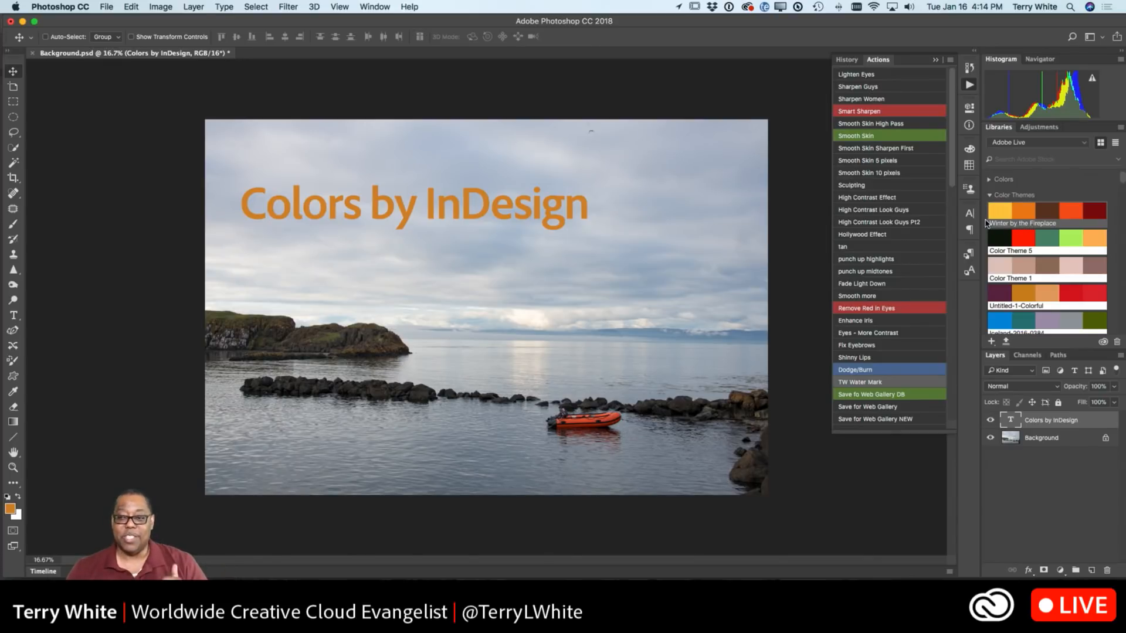
pyautogui.moveTo(1084, 235)
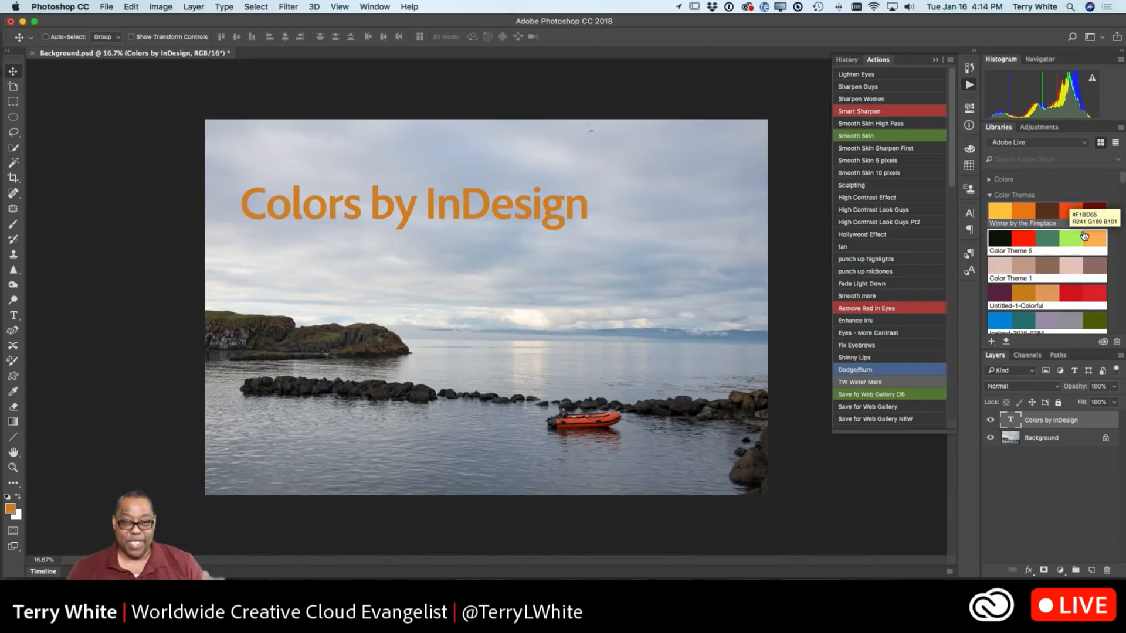
# Switch back to InDesign and delete the fireplace photo from the pasteboard beside the cover.
pyautogui.press('super+Tab')
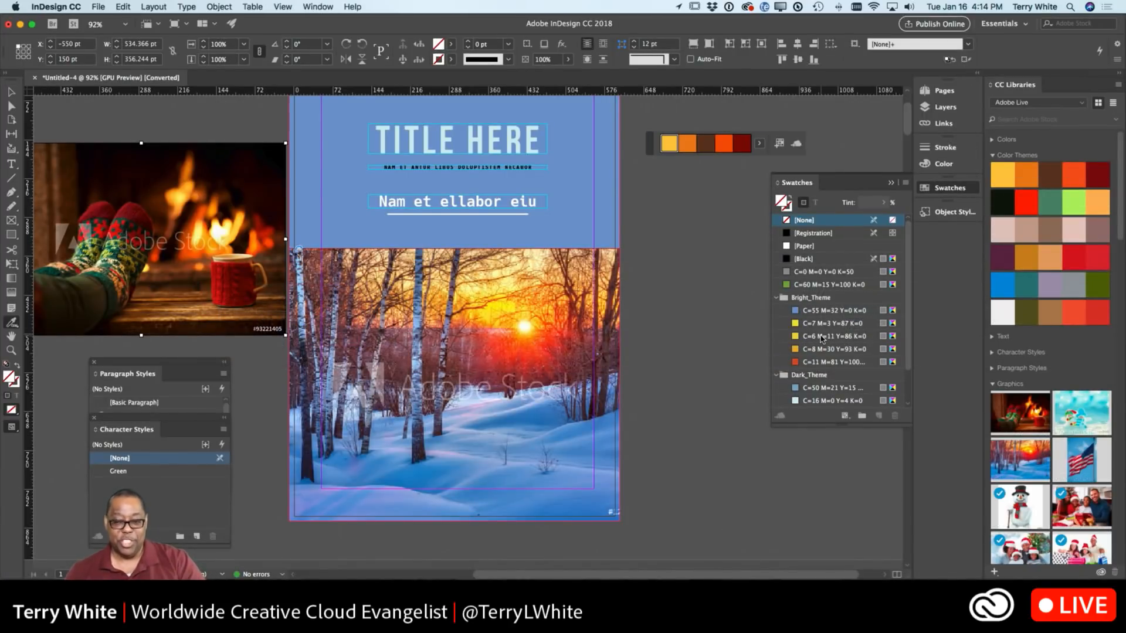
pyautogui.scroll(-3, 821, 338)
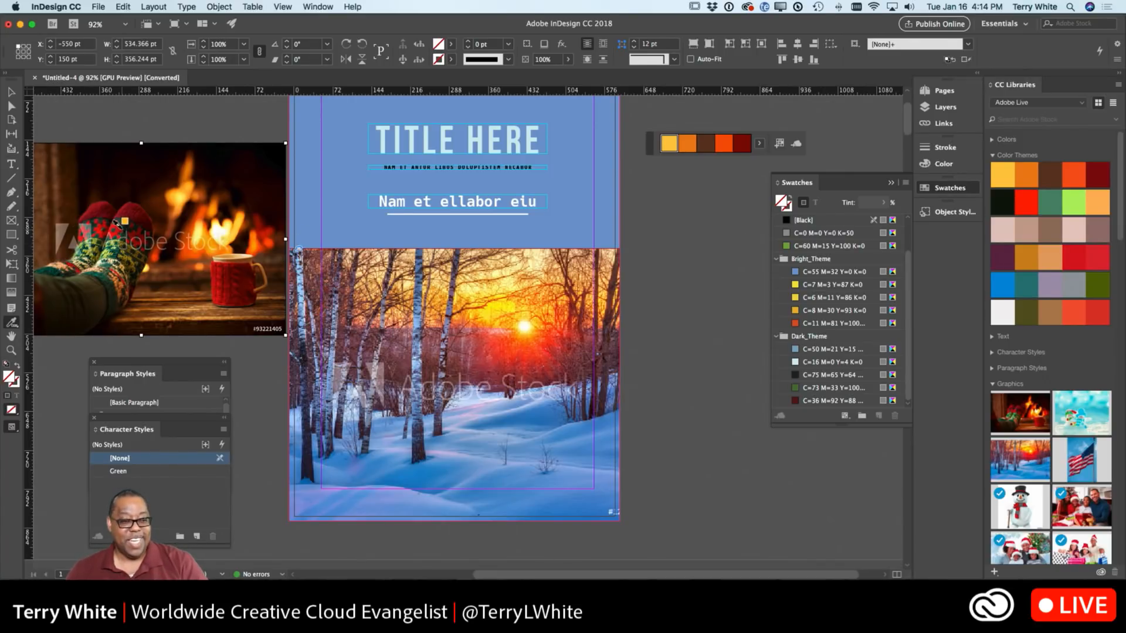
pyautogui.click(11, 92)
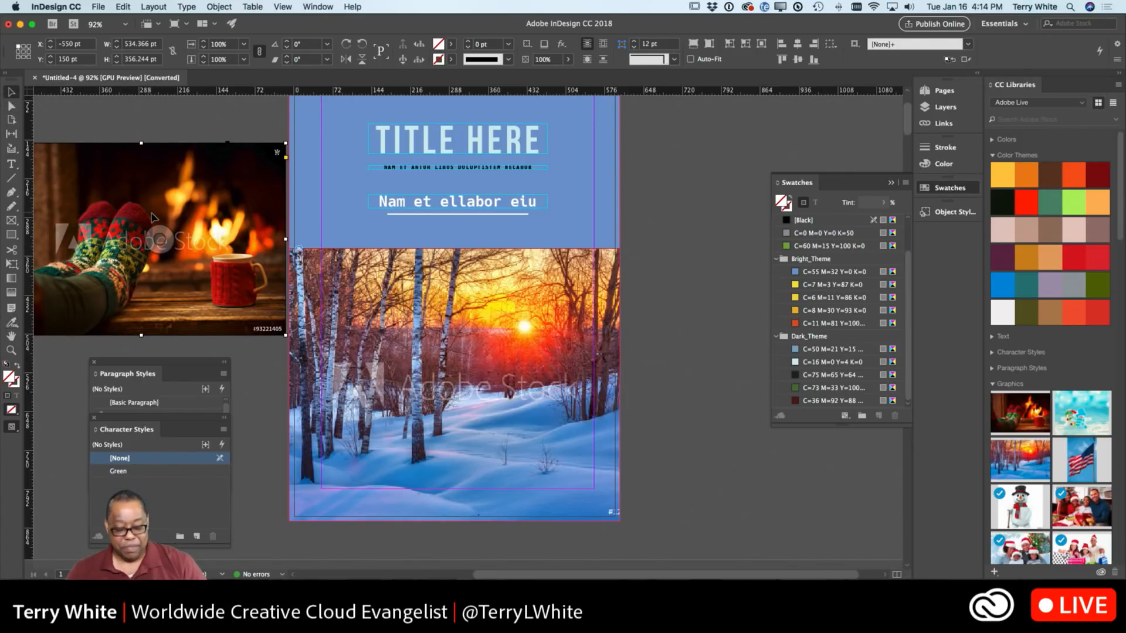
pyautogui.press('Delete')
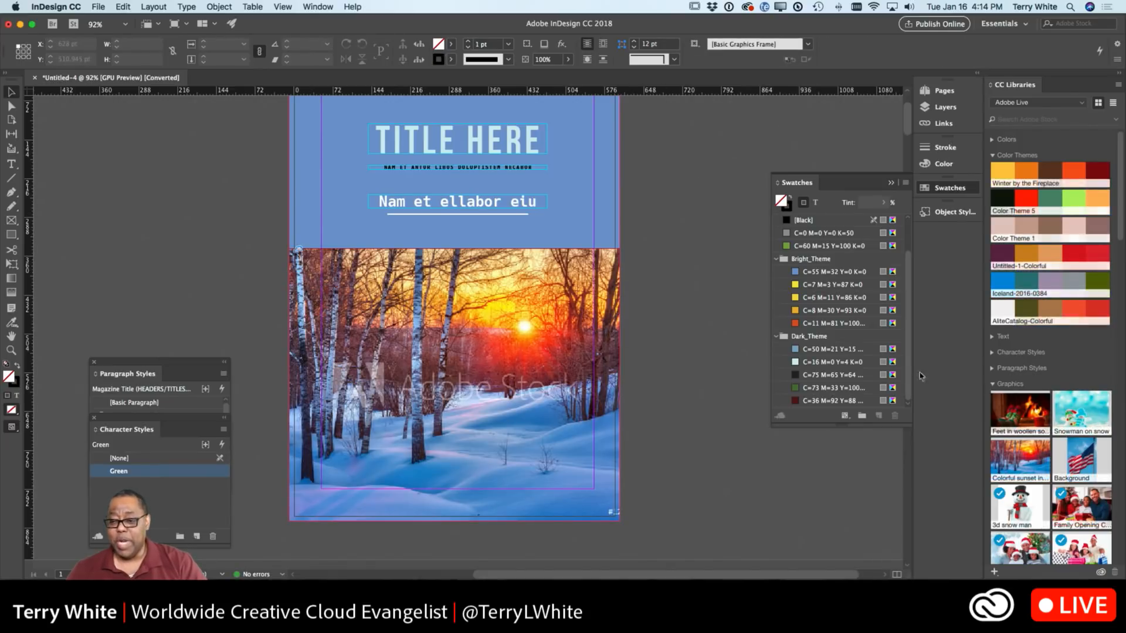
# Create a colour group from Bright_Theme's swatches except C=7 M=3 Y=87 K=0, plus Dark_Theme's C=16 M=0 Y=4 K=0.
pyautogui.click(844, 362)
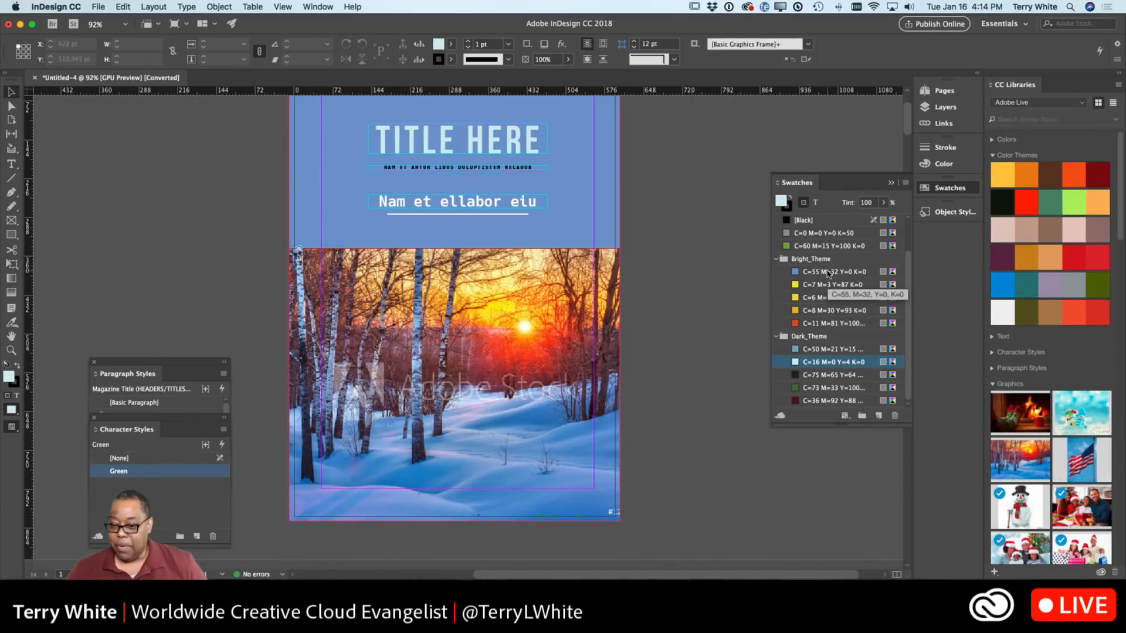
pyautogui.click(828, 273)
pyautogui.keyDown('super'); pyautogui.click(824, 298); pyautogui.keyUp('super')
pyautogui.keyDown('super'); pyautogui.click(821, 324); pyautogui.keyUp('super')
pyautogui.keyDown('super'); pyautogui.click(821, 311); pyautogui.keyUp('super')
pyautogui.keyDown('super'); pyautogui.click(828, 361); pyautogui.keyUp('super')
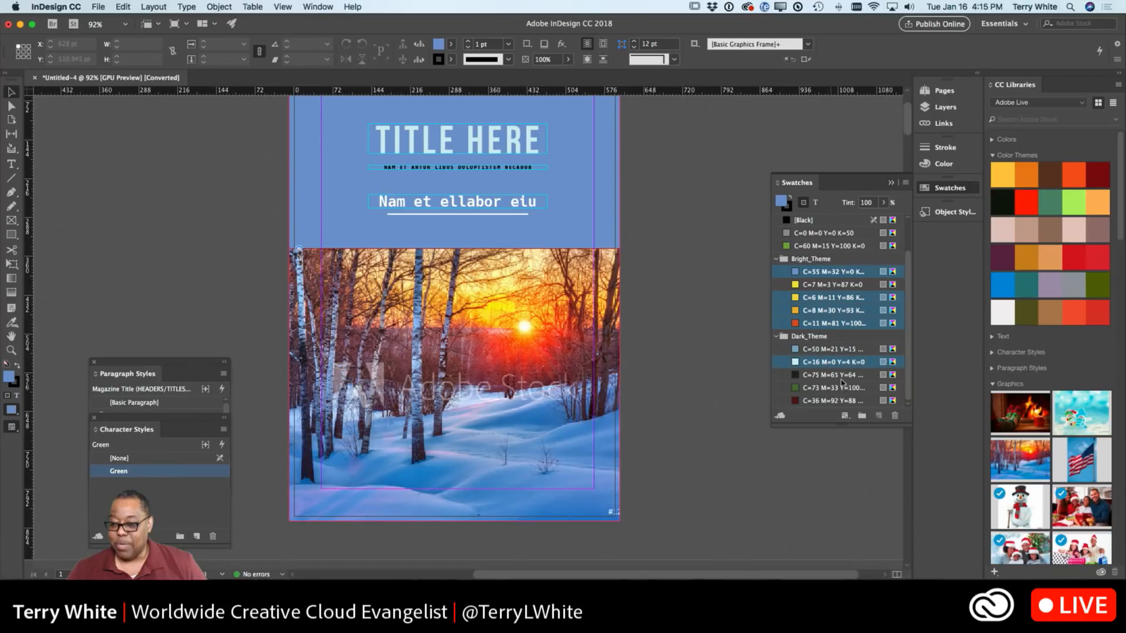
pyautogui.click(861, 416)
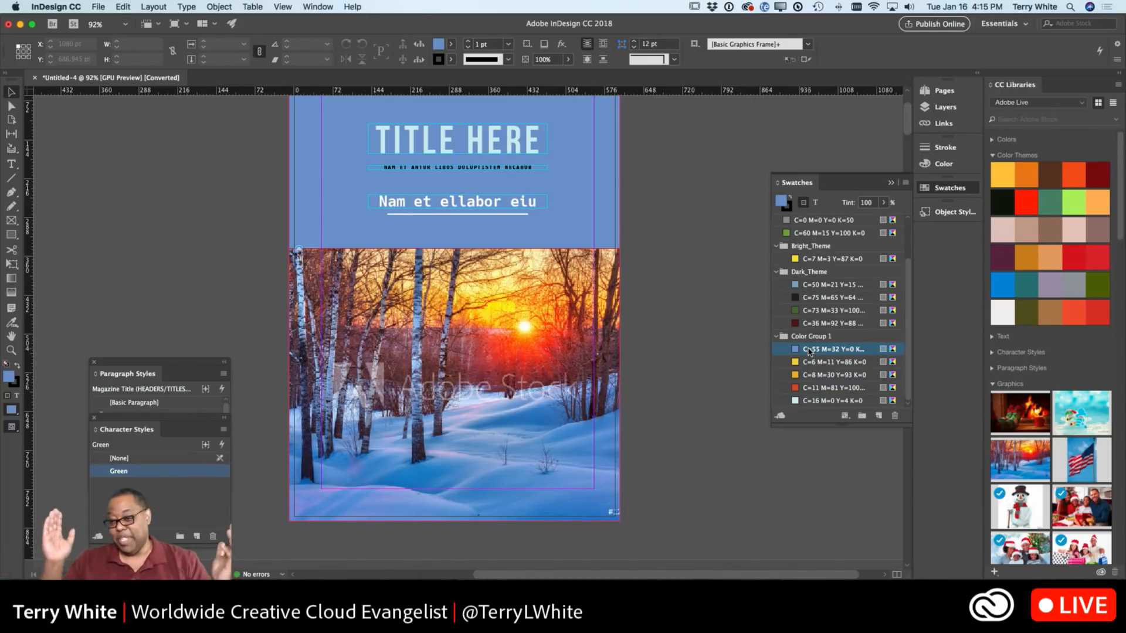
# Rename the new colour group as Newsletter Group.
pyautogui.scroll(1, 810, 350)
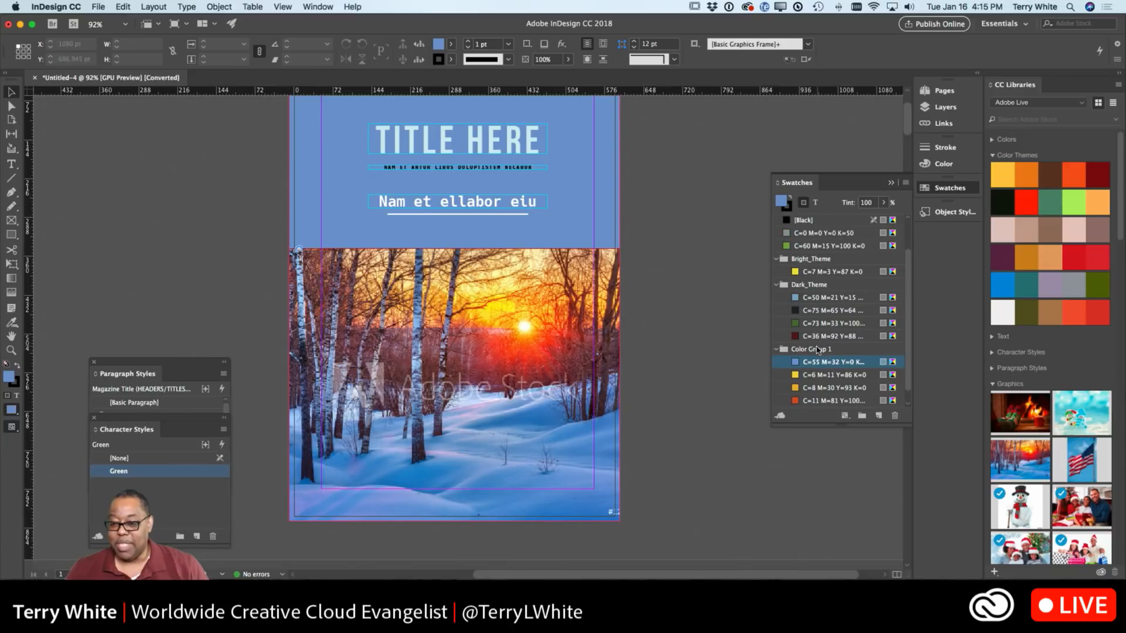
pyautogui.doubleClick(815, 350)
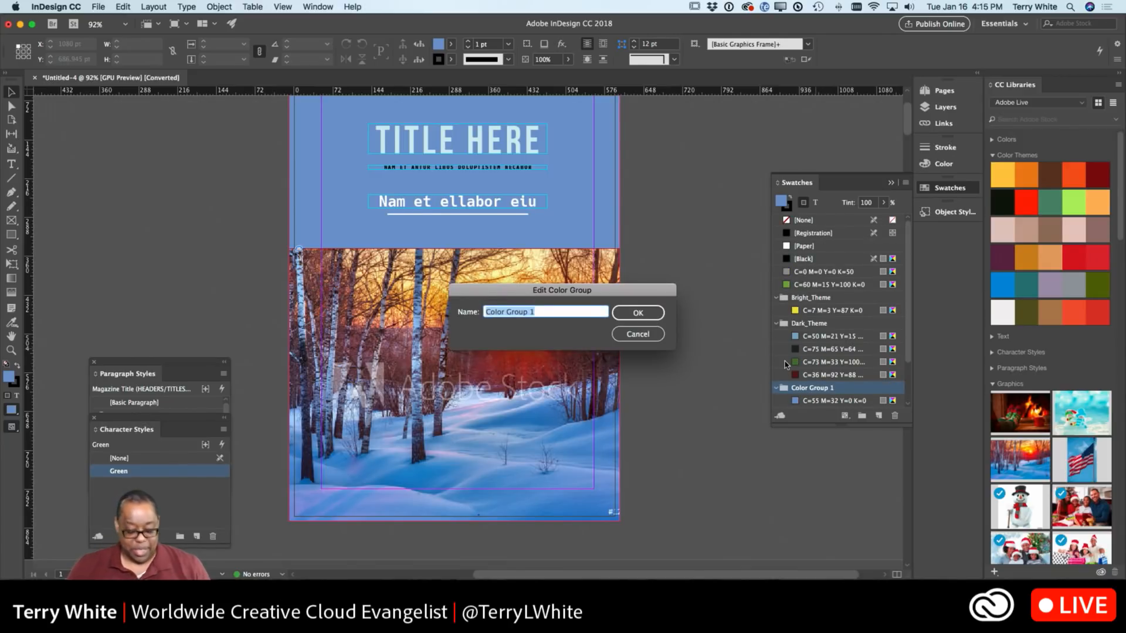
pyautogui.write('Newle')
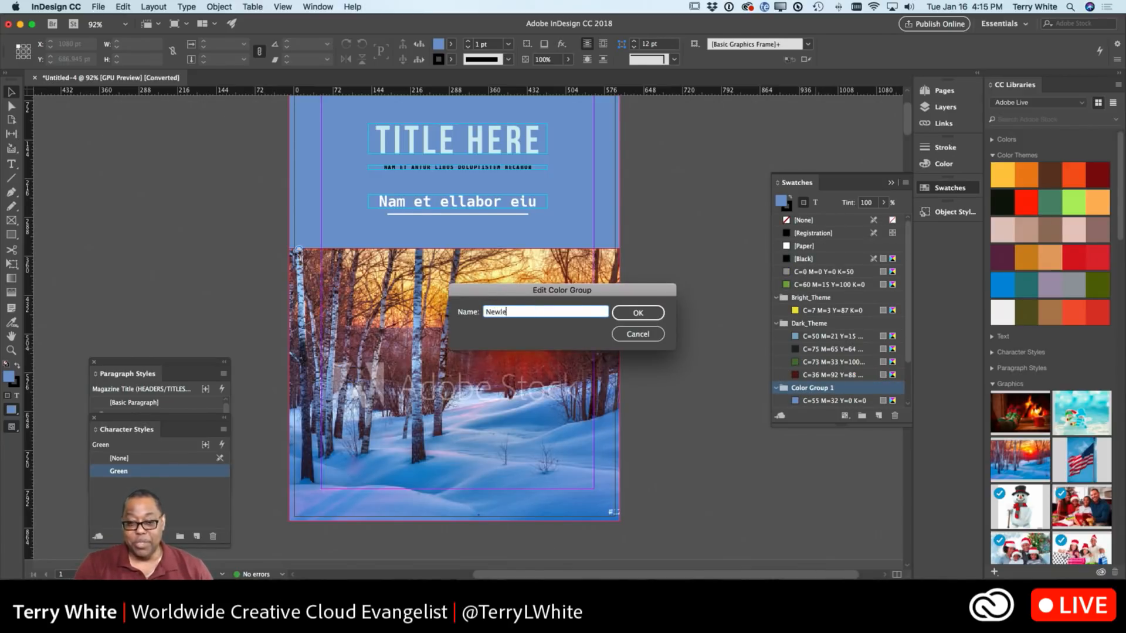
pyautogui.press('BackSpace')
pyautogui.press('BackSpace')
pyautogui.press('BackSpace')
pyautogui.write('sletter')
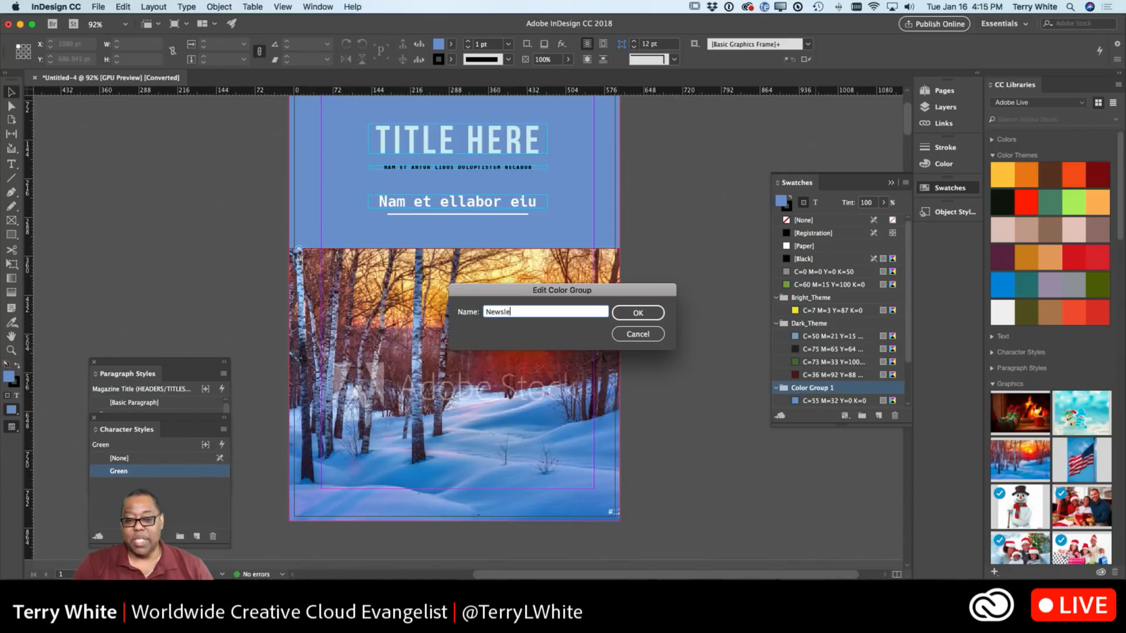
pyautogui.write(' Group')
pyautogui.press('Return')
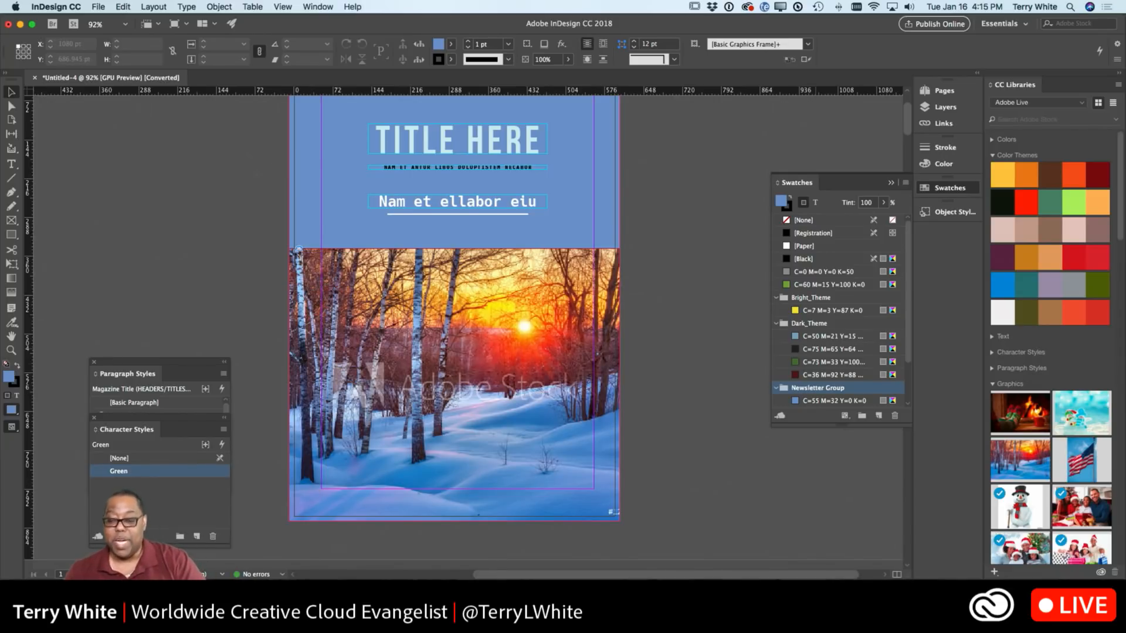
# Move Dark_Theme's C=36 M=92 Y=88 K=58 swatch into Newsletter Group, leaving the Bright_Theme and Dark_Theme groups collapsed.
pyautogui.click(776, 323)
pyautogui.click(776, 298)
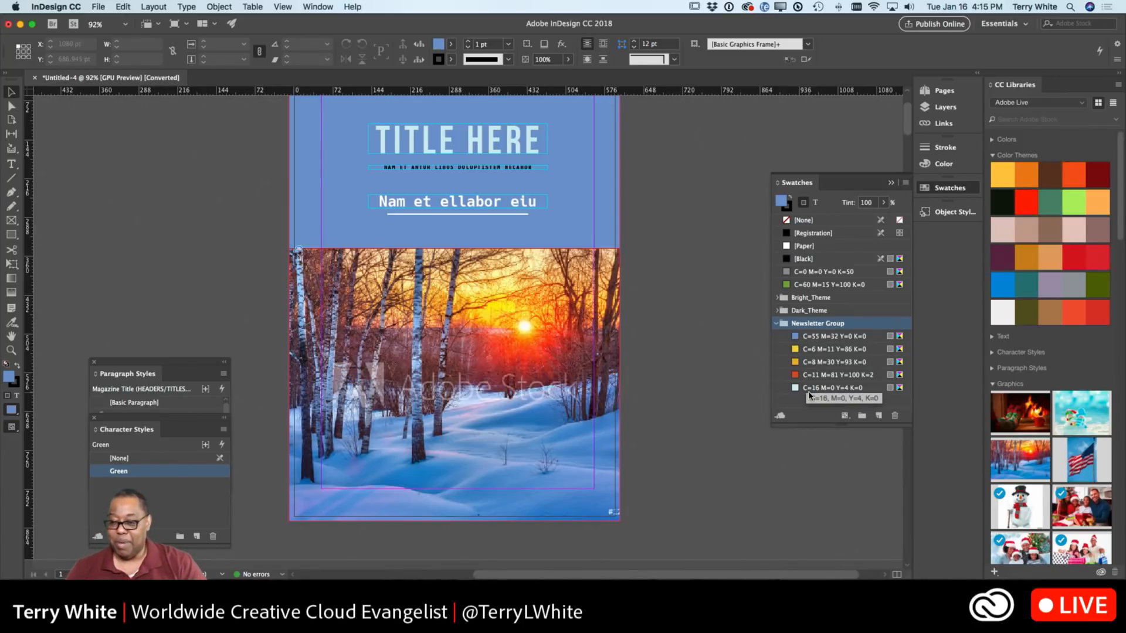
pyautogui.click(777, 310)
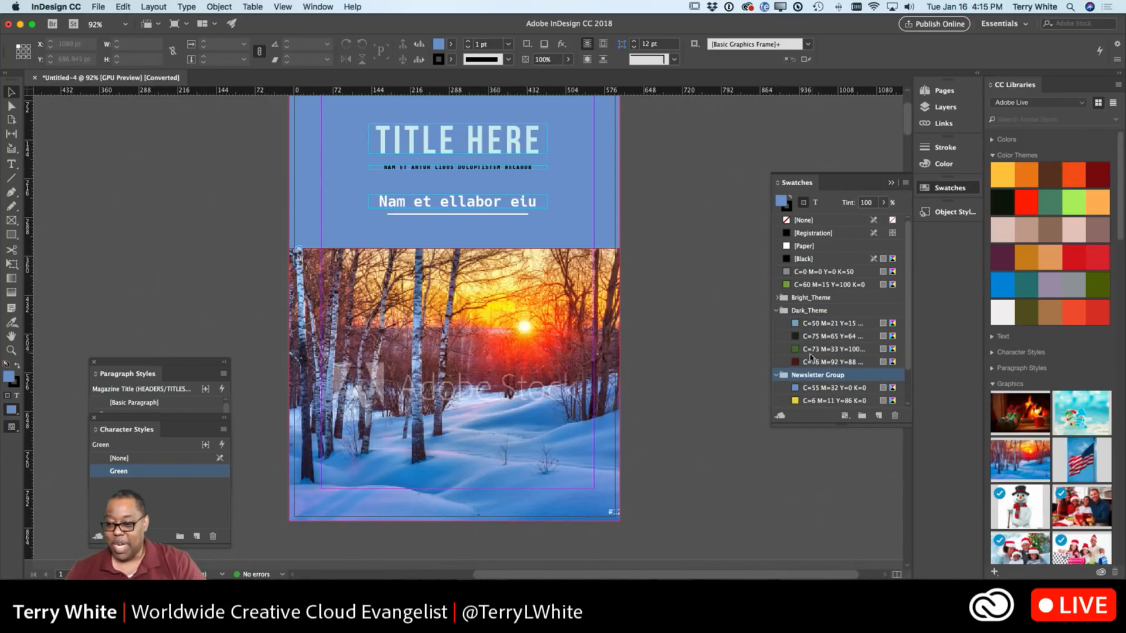
pyautogui.moveTo(809, 363); pyautogui.dragTo(809, 379)
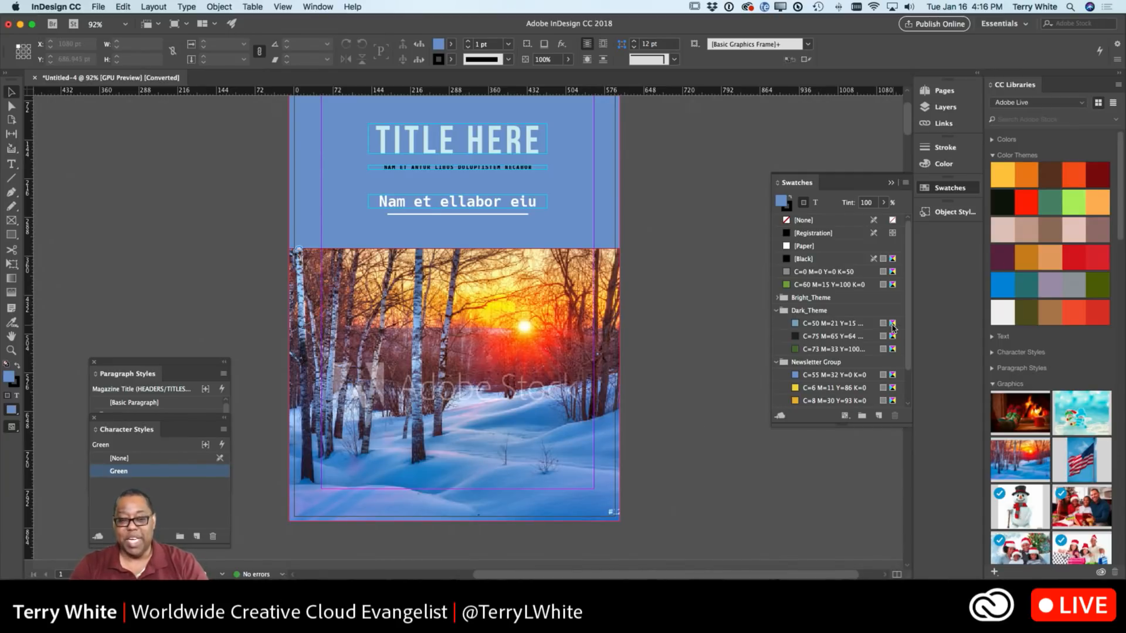
pyautogui.click(777, 310)
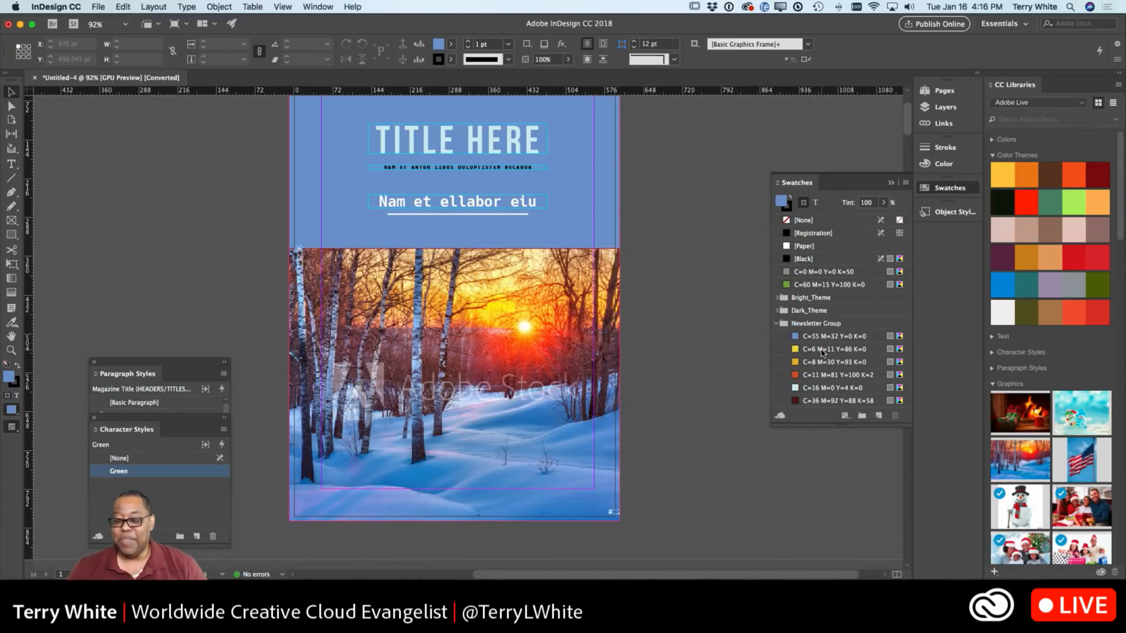